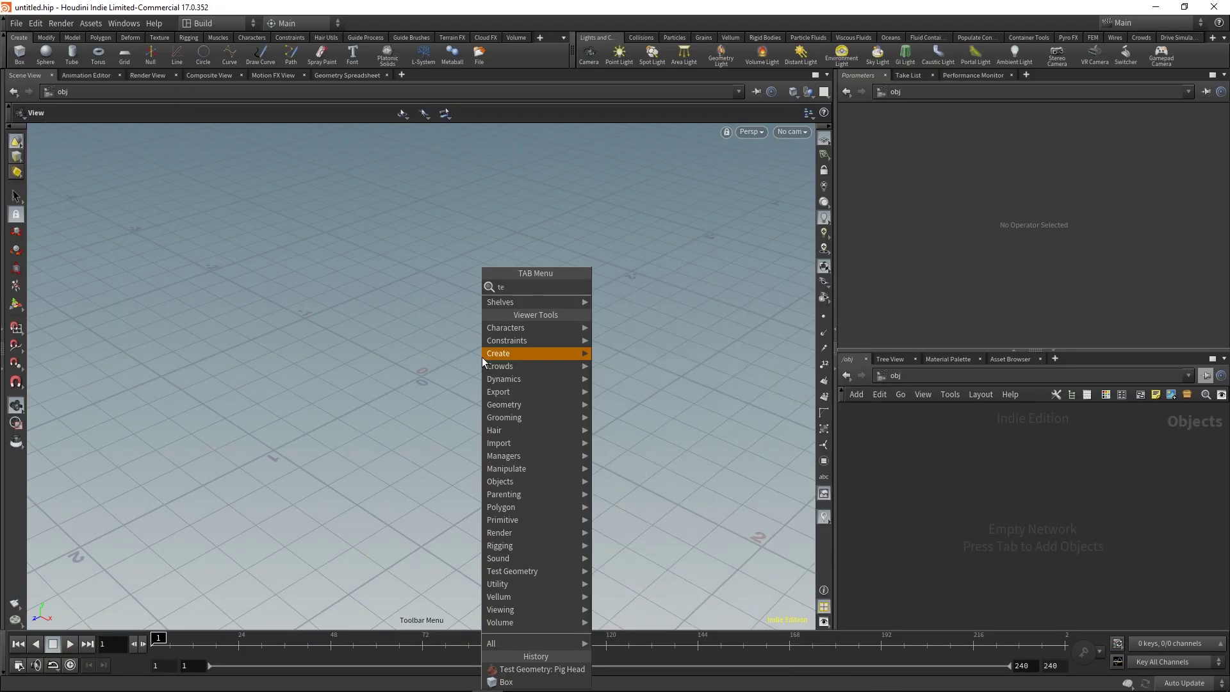
Step: Add a Pig Head test geometry object and enter its geometry network
left_click(612, 299)
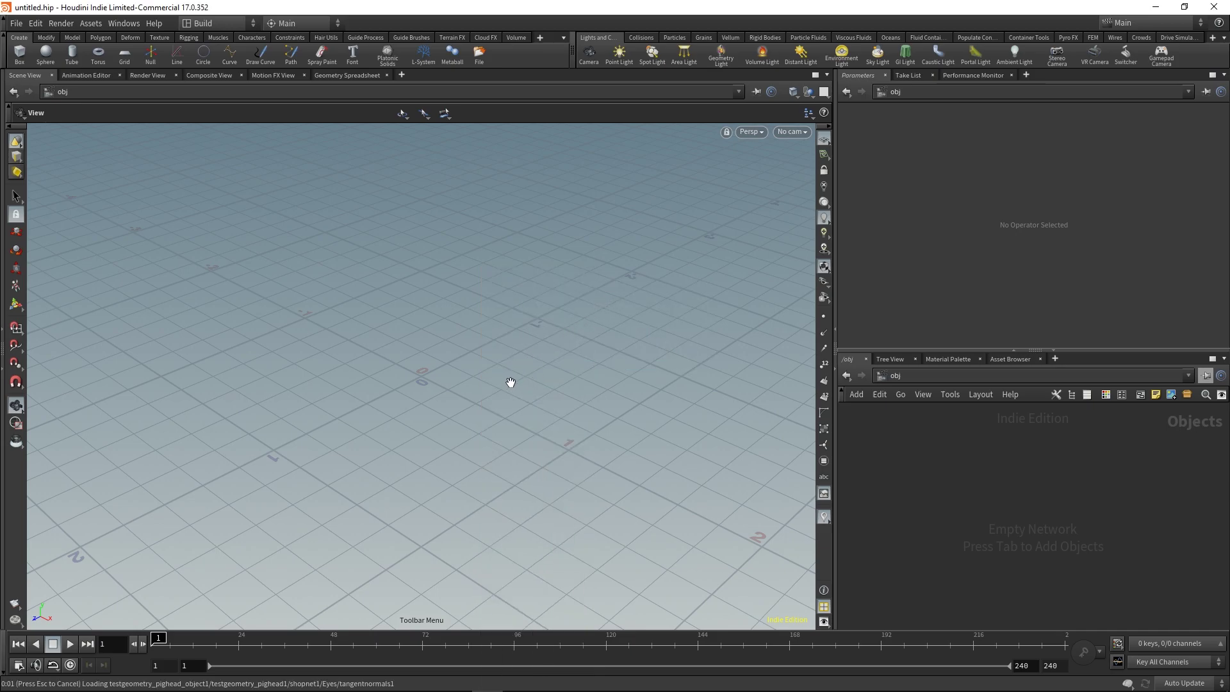
left_click_drag(532, 402, 552, 368)
right_click_drag(552, 368, 472, 401)
key("i")
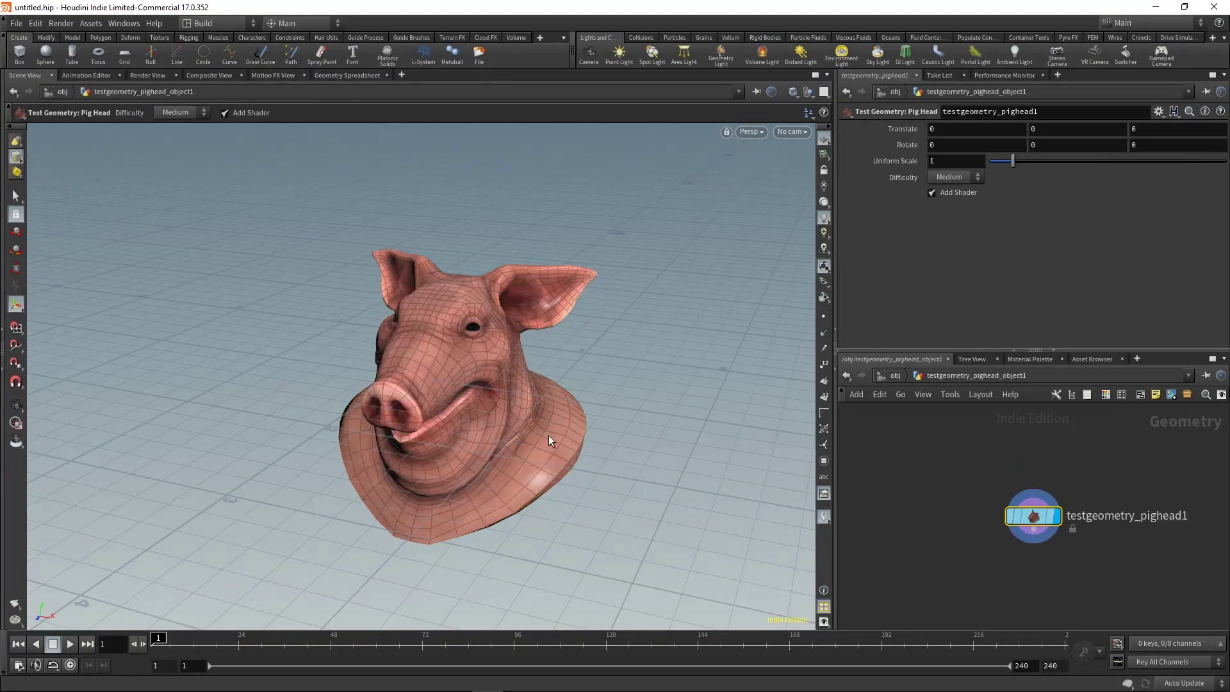
middle_click_drag(599, 456, 571, 420, "alt")
left_click_drag(571, 420, 634, 422, "alt")
middle_click_drag(1058, 558, 1032, 493)
scroll(1010, 530, "down", 2)
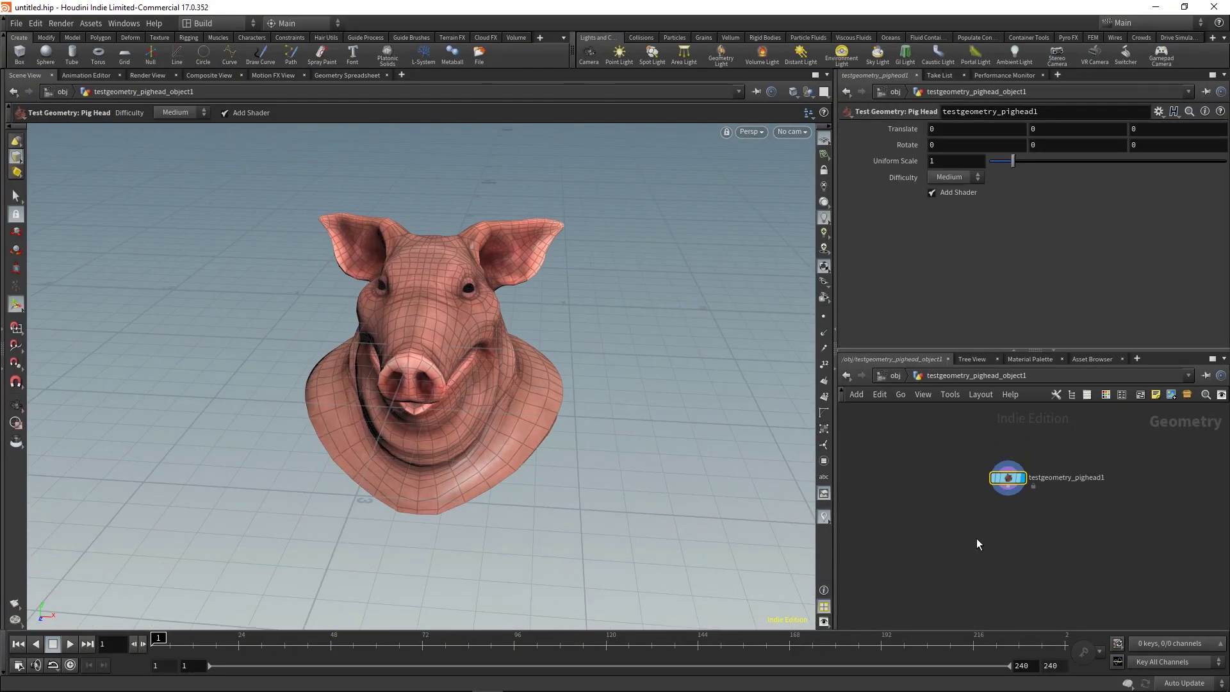
Step: Add a Transform node below the pig head node, connect it and display its output
key("Tab")
key("Escape")
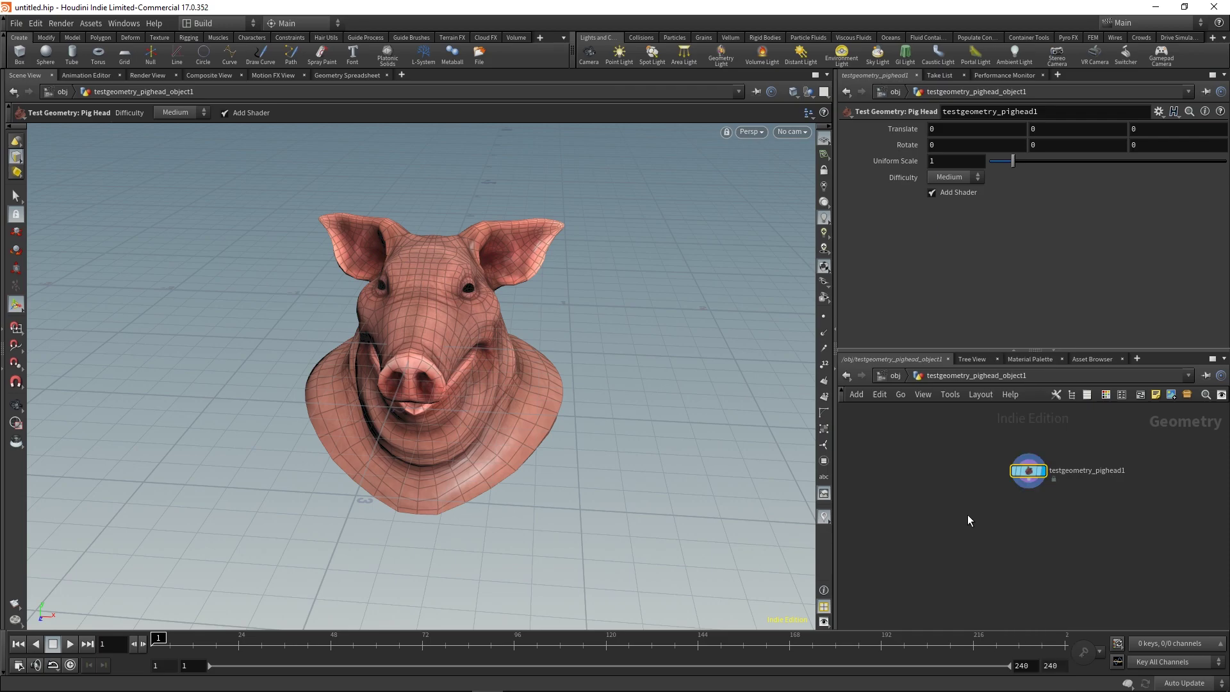
left_click(1016, 517)
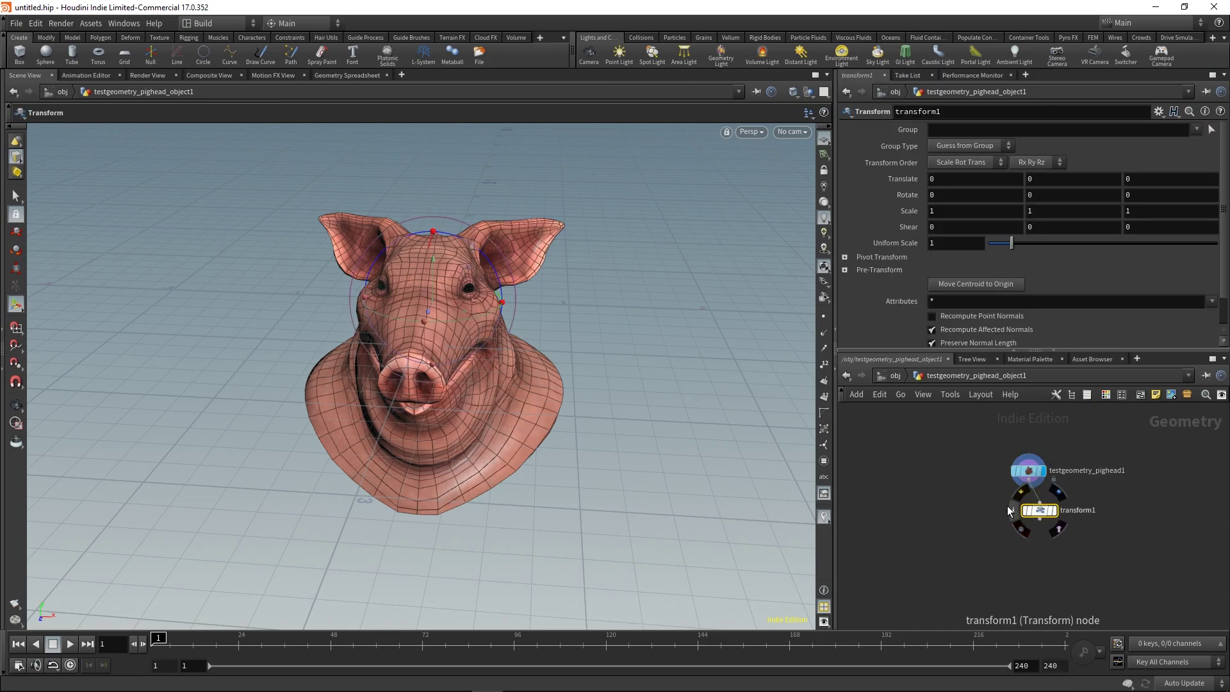
key("Escape")
Step: Move the pig head away from the origin with the first Transform, to about -1.71, 1.41, -1.81
left_click_drag(529, 512, 488, 430)
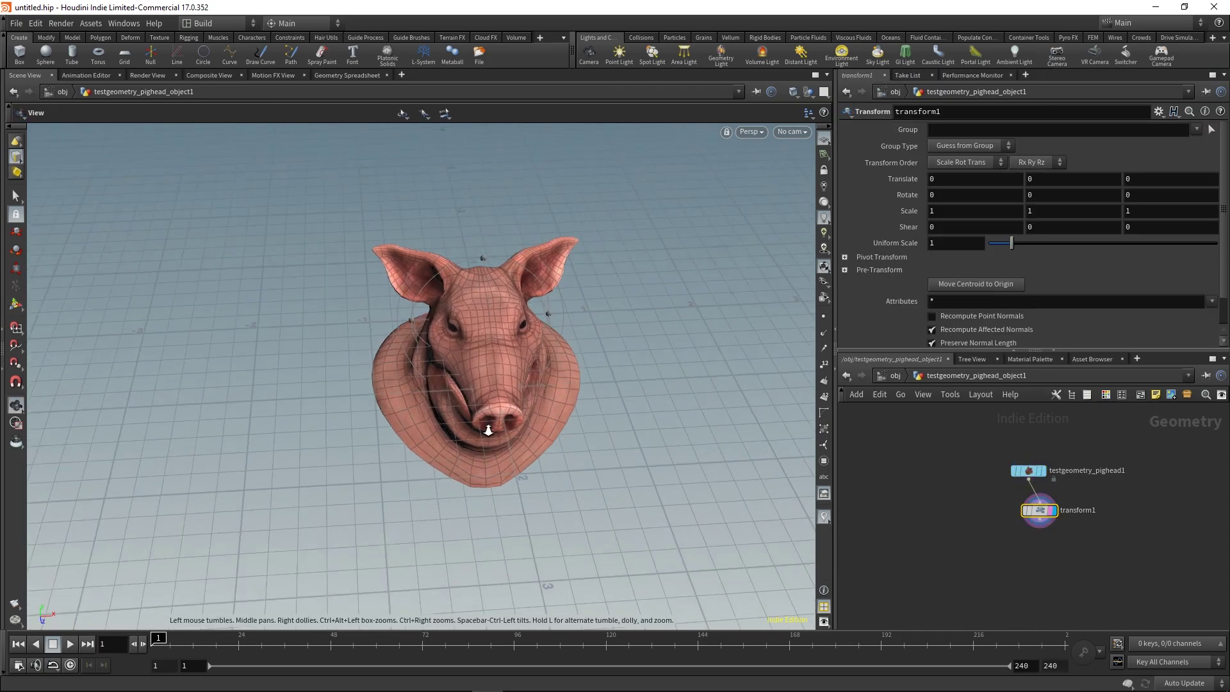
right_click_drag(488, 429, 488, 403)
left_click_drag(537, 327, 368, 538)
key("Escape")
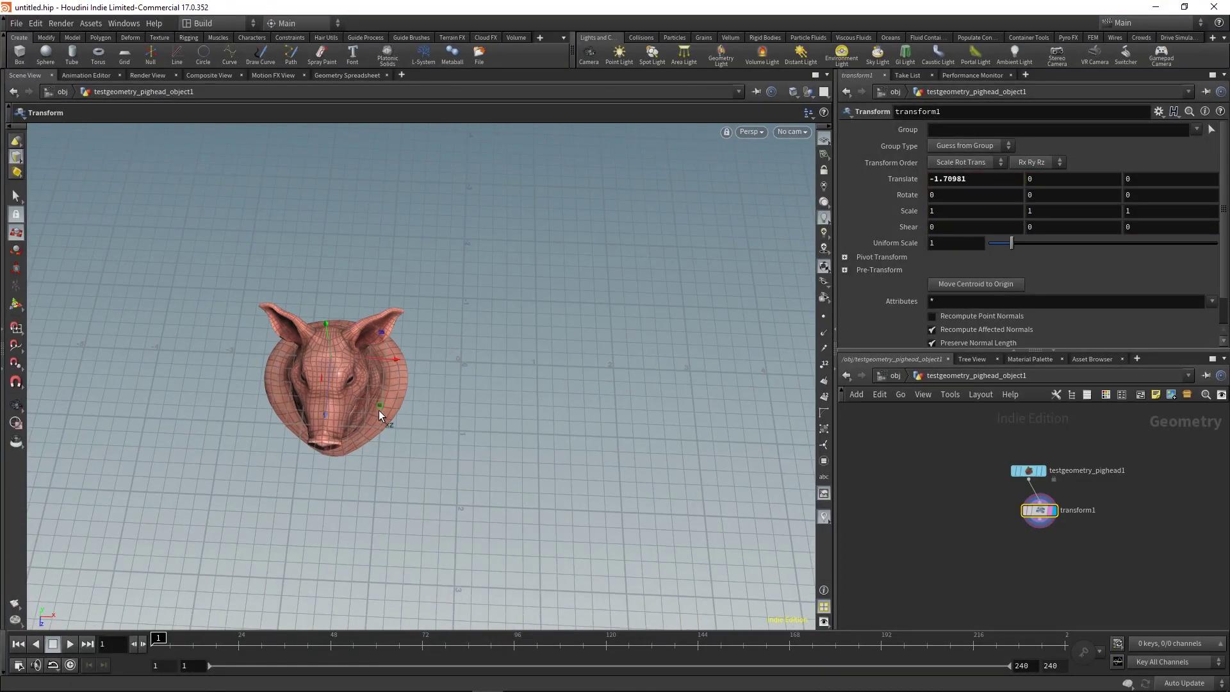
left_click_drag(380, 398, 403, 288)
key("space")
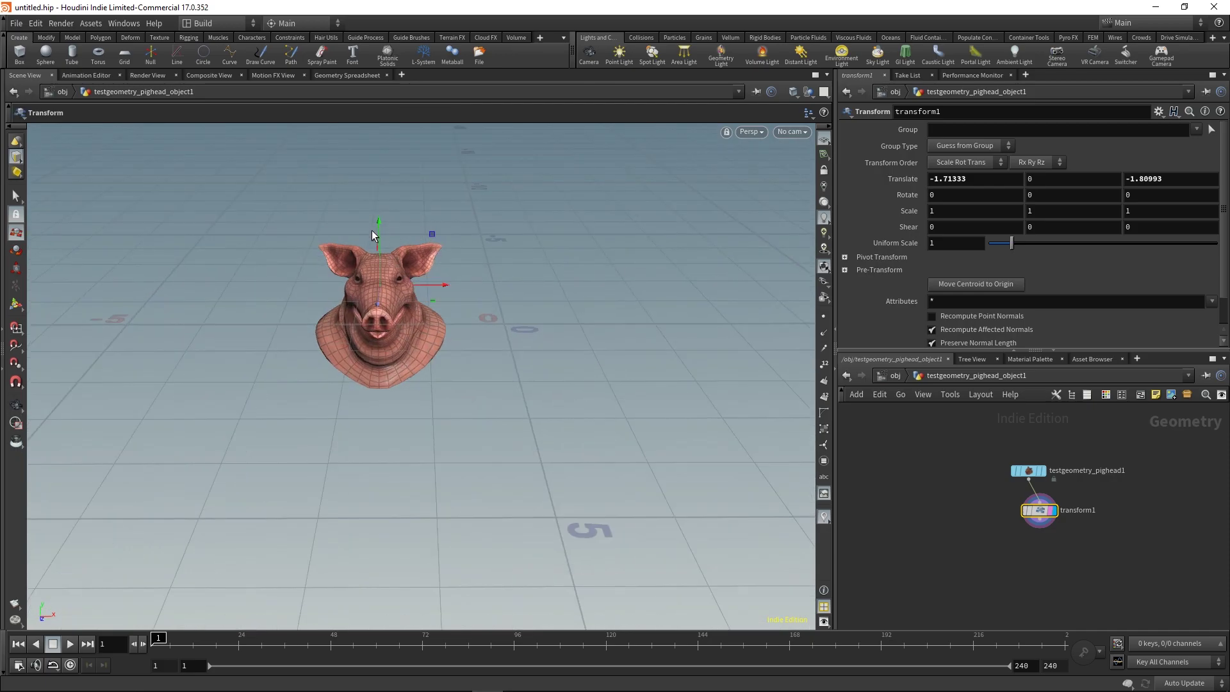
left_click_drag(371, 232, 394, 144)
key("space")
middle_click_drag(418, 219, 411, 382)
left_click_drag(412, 382, 576, 410)
key("Return")
Step: Add a second Transform node wired after transform1 and display its output
middle_click_drag(1039, 548, 1030, 528)
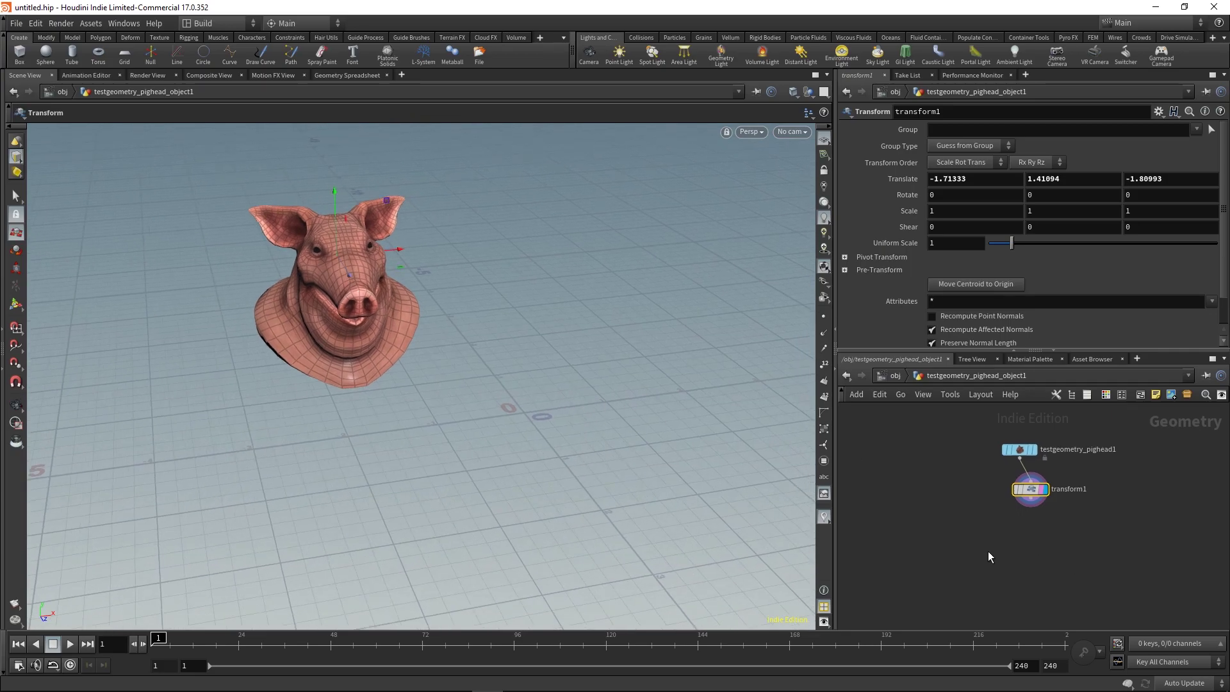
key("Tab")
key("Return")
left_click(1013, 547)
left_click_drag(1030, 499, 1013, 539)
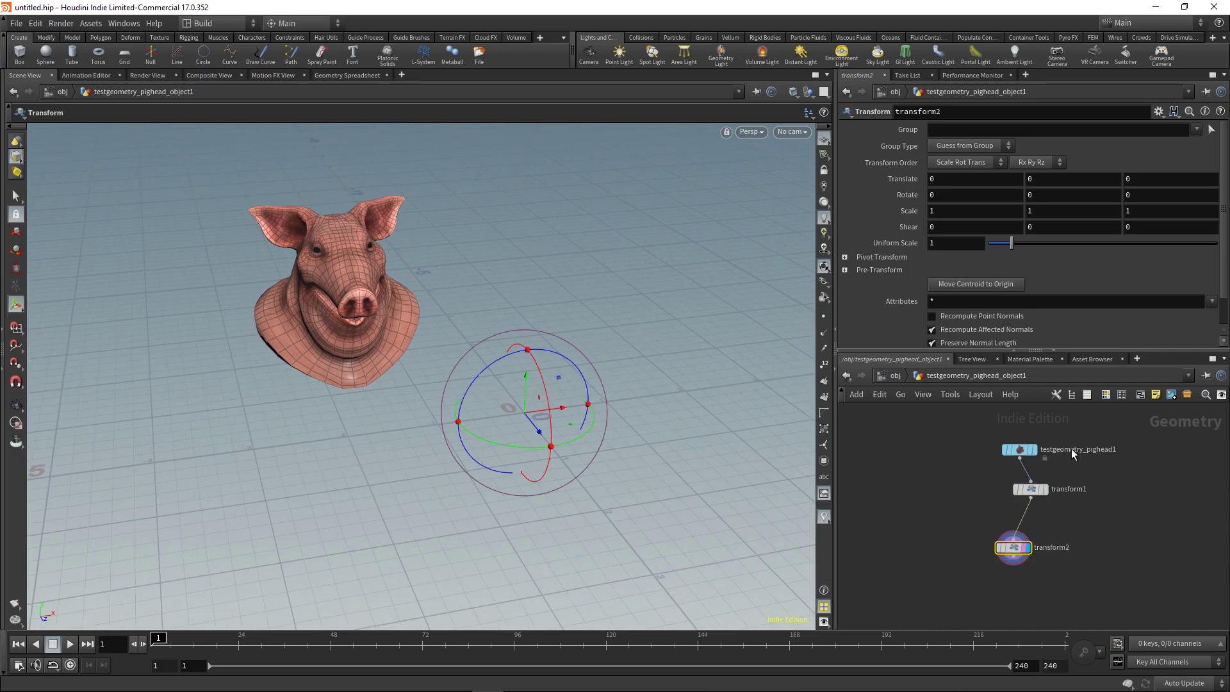
Step: Set the second Transform's Pivot Translate to the expressions $CEX, $CEY and $CEZ
left_click(845, 257)
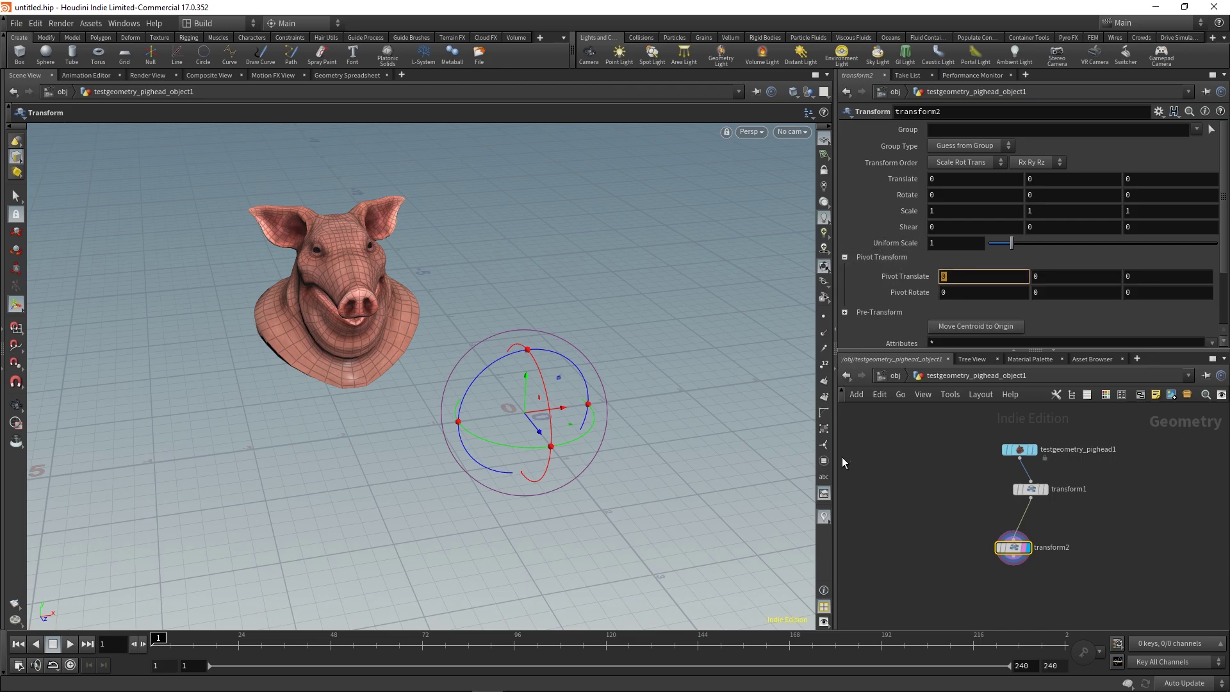
type("$CEX")
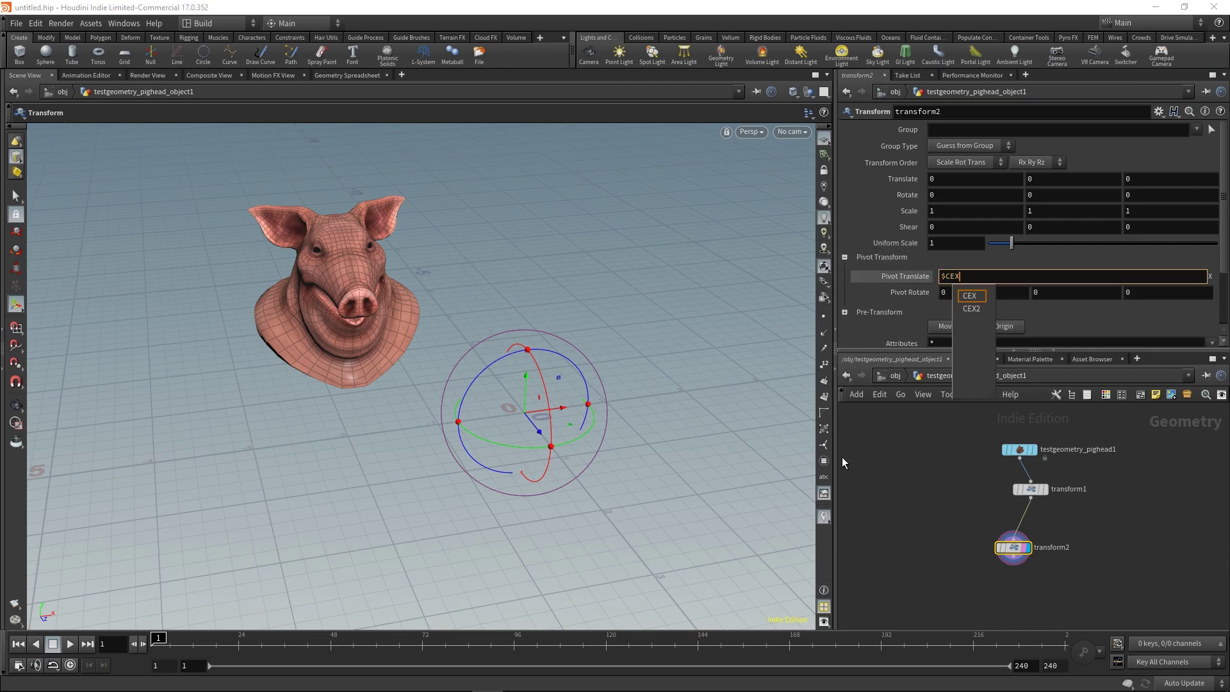
key("Return")
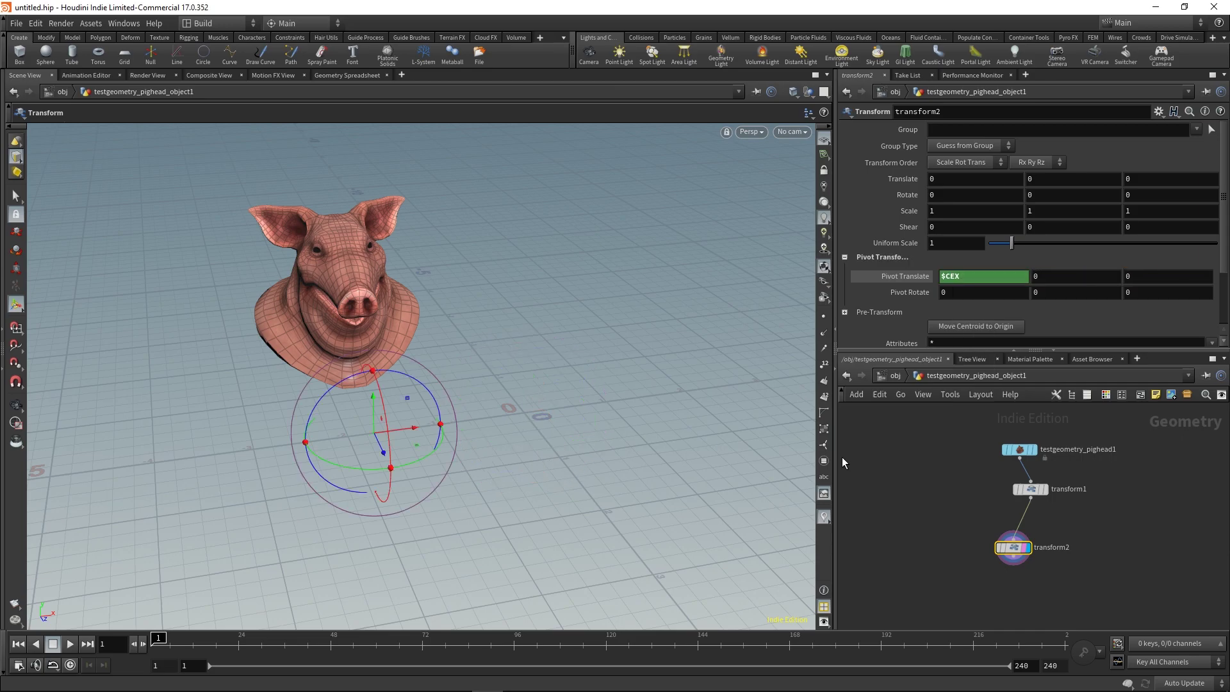
key("BackSpace")
type("$CEX")
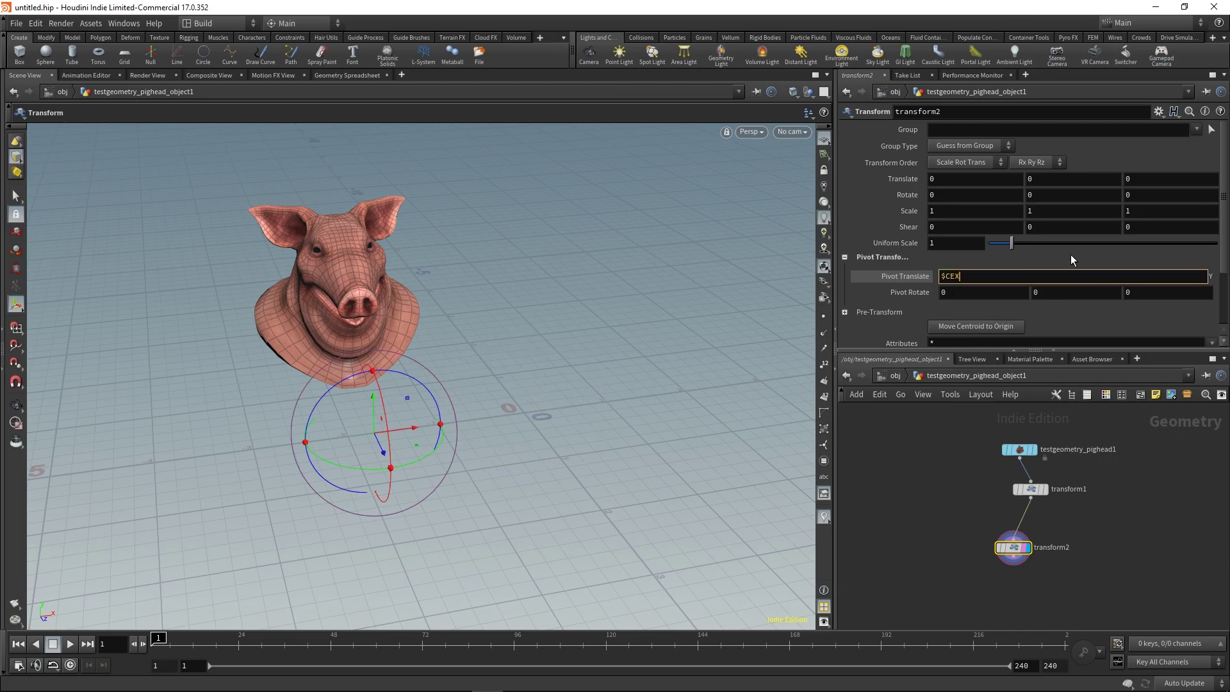
key("BackSpace")
type("Y")
key("Tab")
type("$CEX")
key("BackSpace")
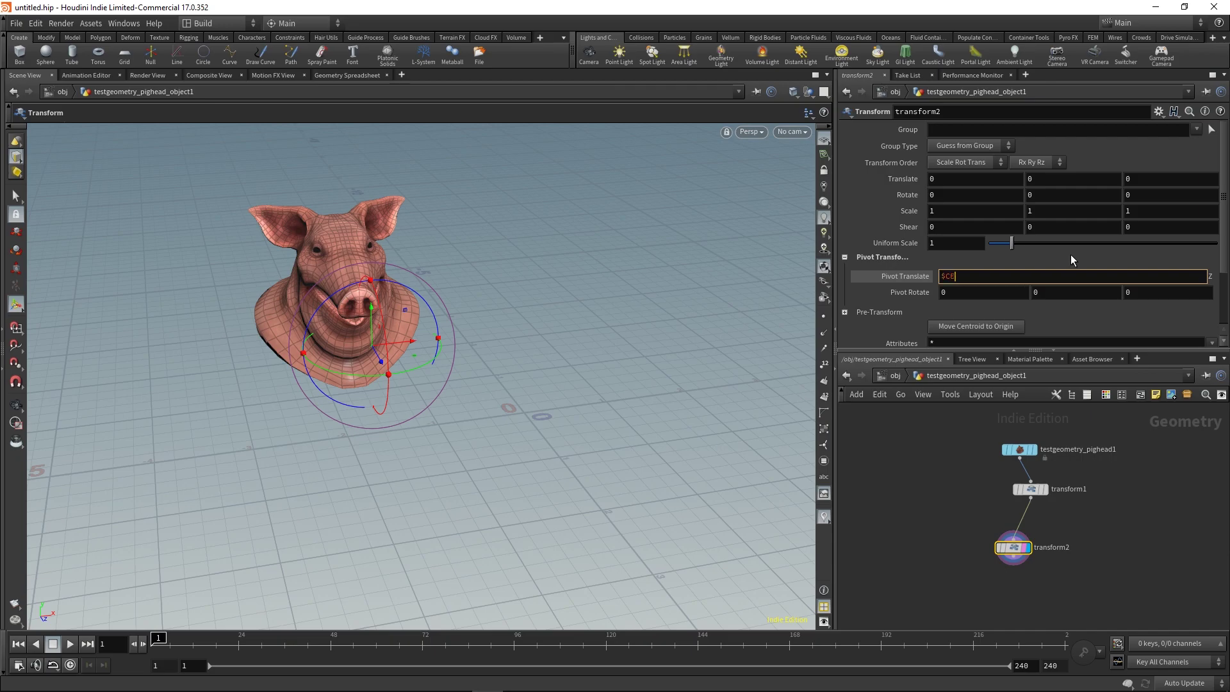
type("Z")
key("Return")
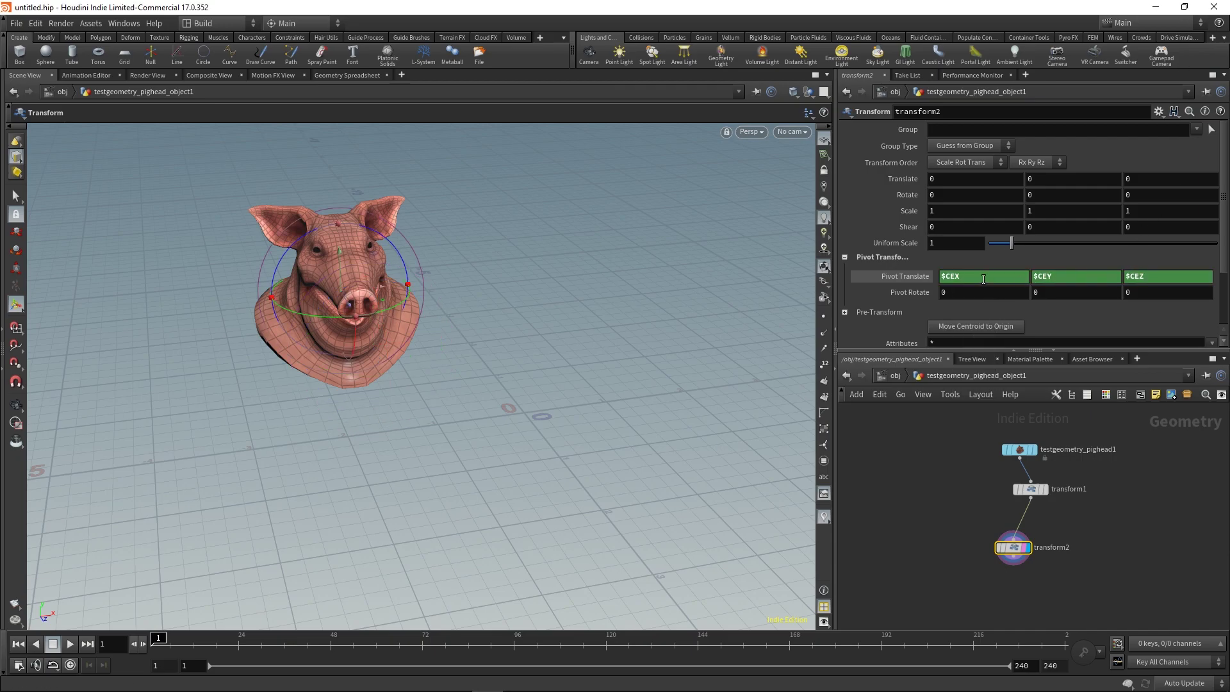
Step: Insert an Edit node between transform1 and transform2
middle_click_drag(318, 348, 384, 370, "alt")
left_click_drag(384, 370, 439, 428, "alt")
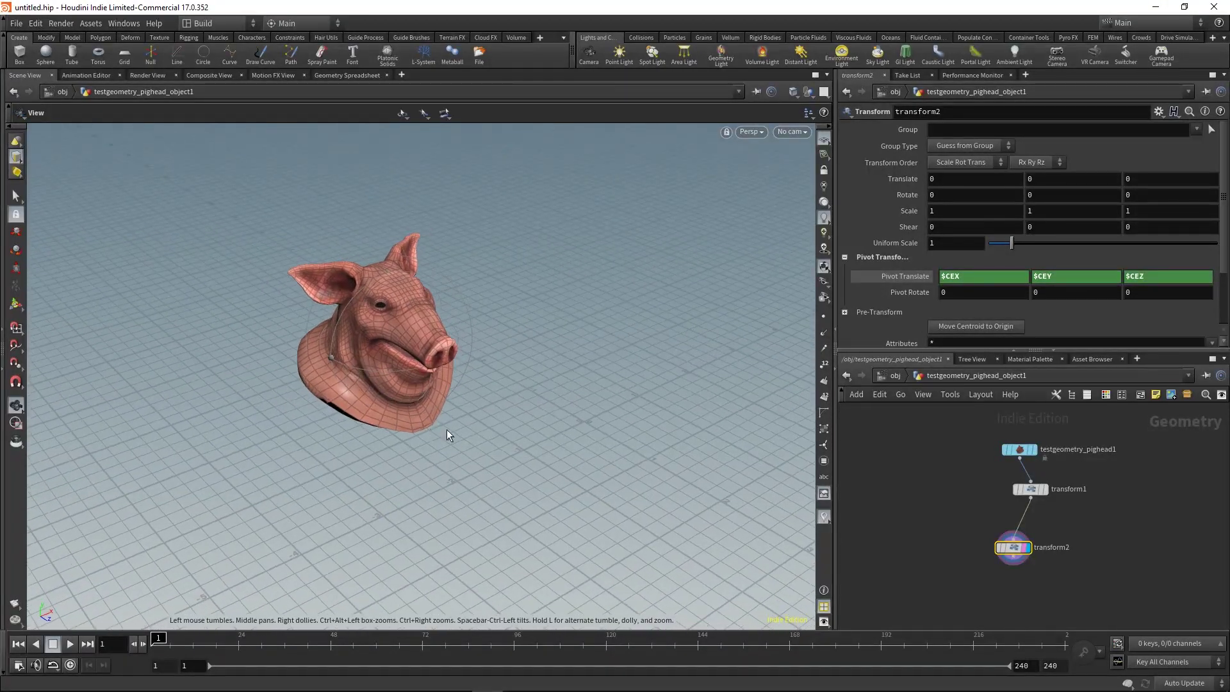
key("Return")
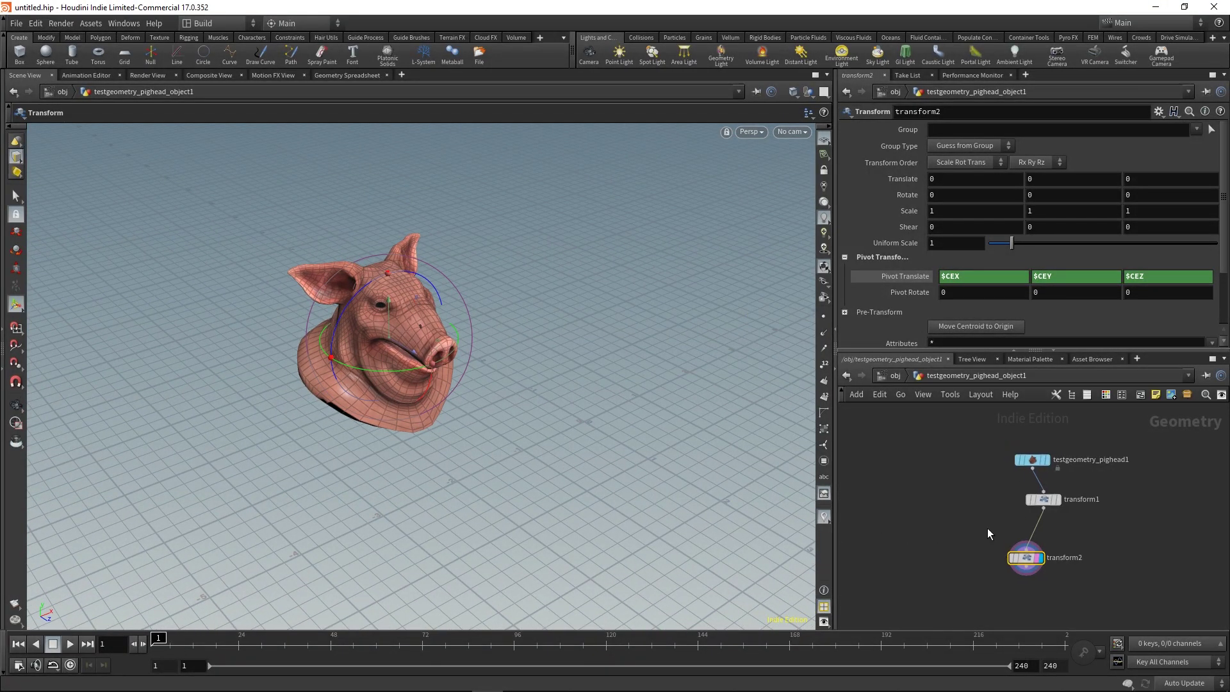
key("Tab")
type("ed")
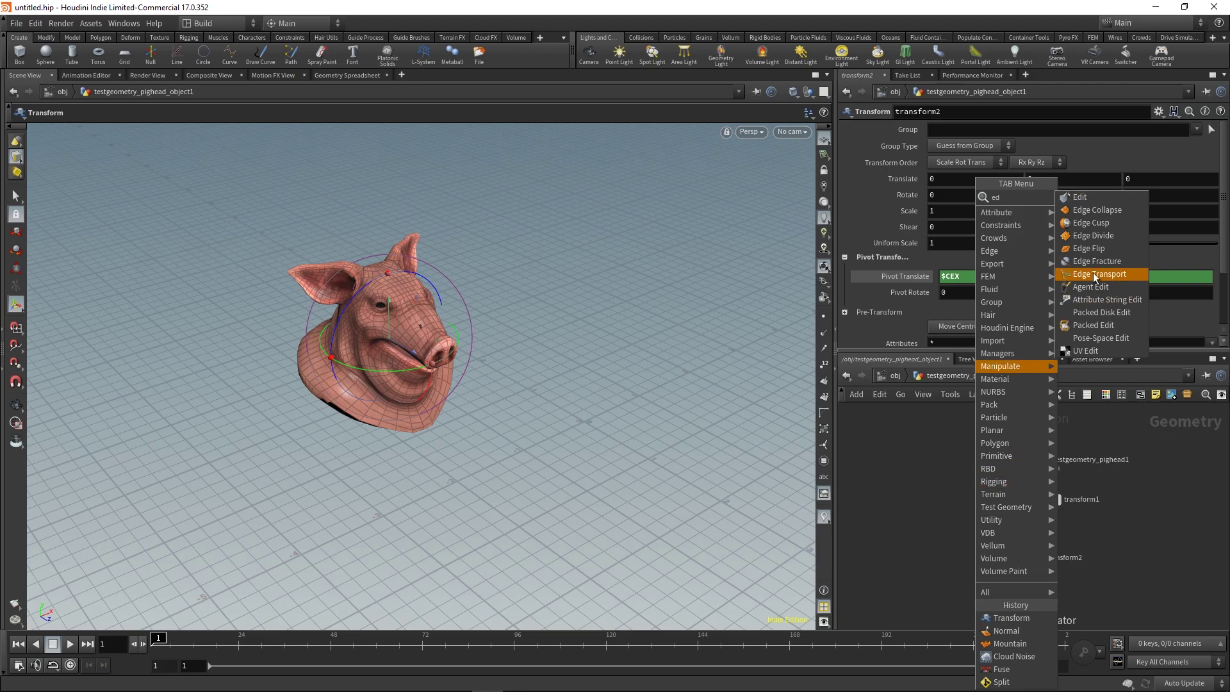
left_click(1083, 197)
left_click(967, 549)
left_click_drag(967, 549, 1039, 522)
Step: Select the points around the pig's forehead and ear and move them by about 2.32, 0.65, -0.18 in the Edit node
key("s")
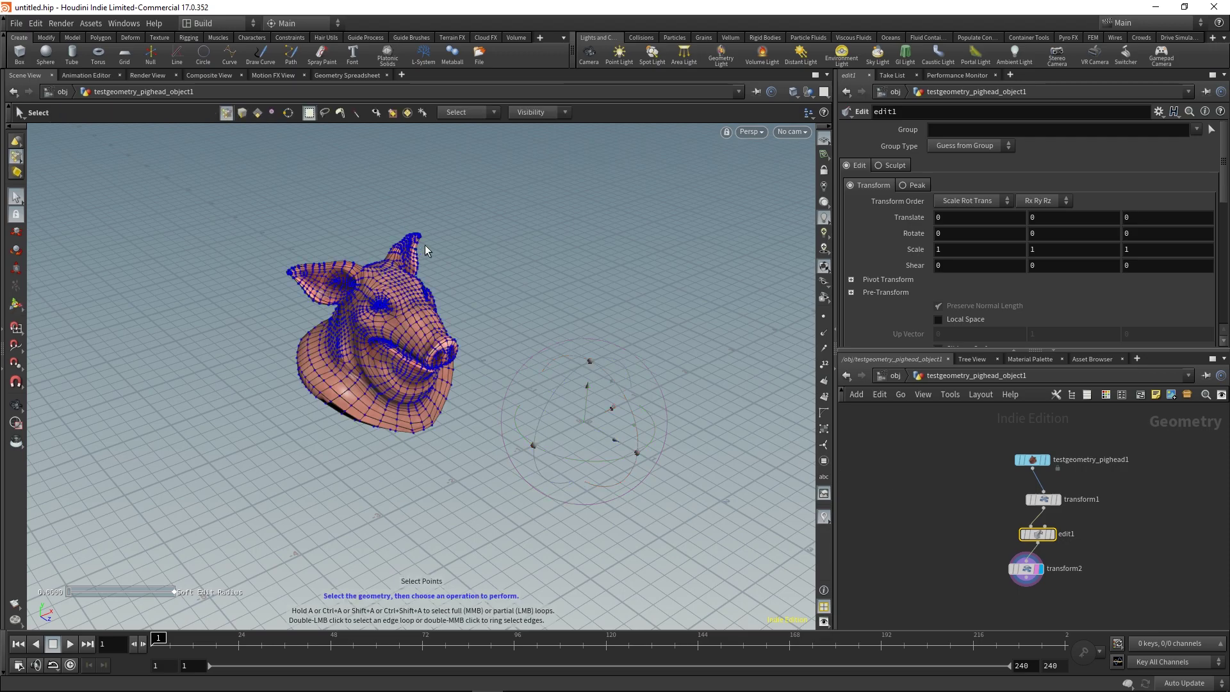
left_click_drag(442, 212, 329, 309)
left_click_drag(398, 317, 333, 320, "alt")
key("Return")
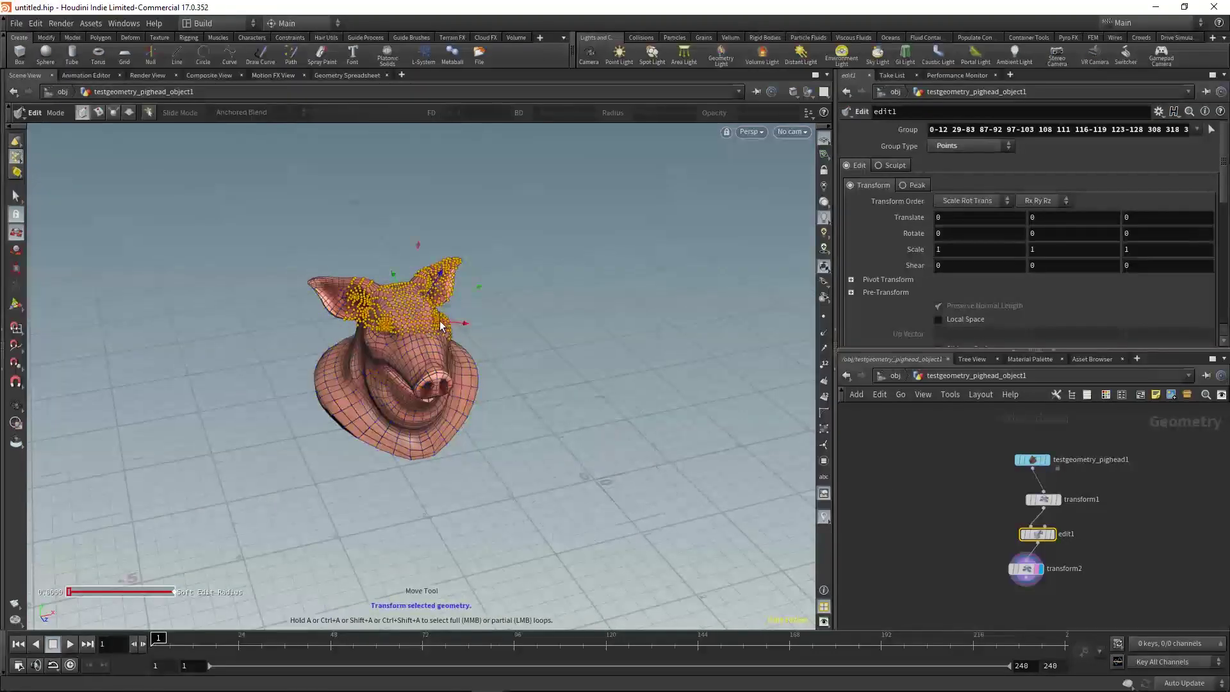
left_click_drag(422, 326, 577, 242, "alt")
key("Return")
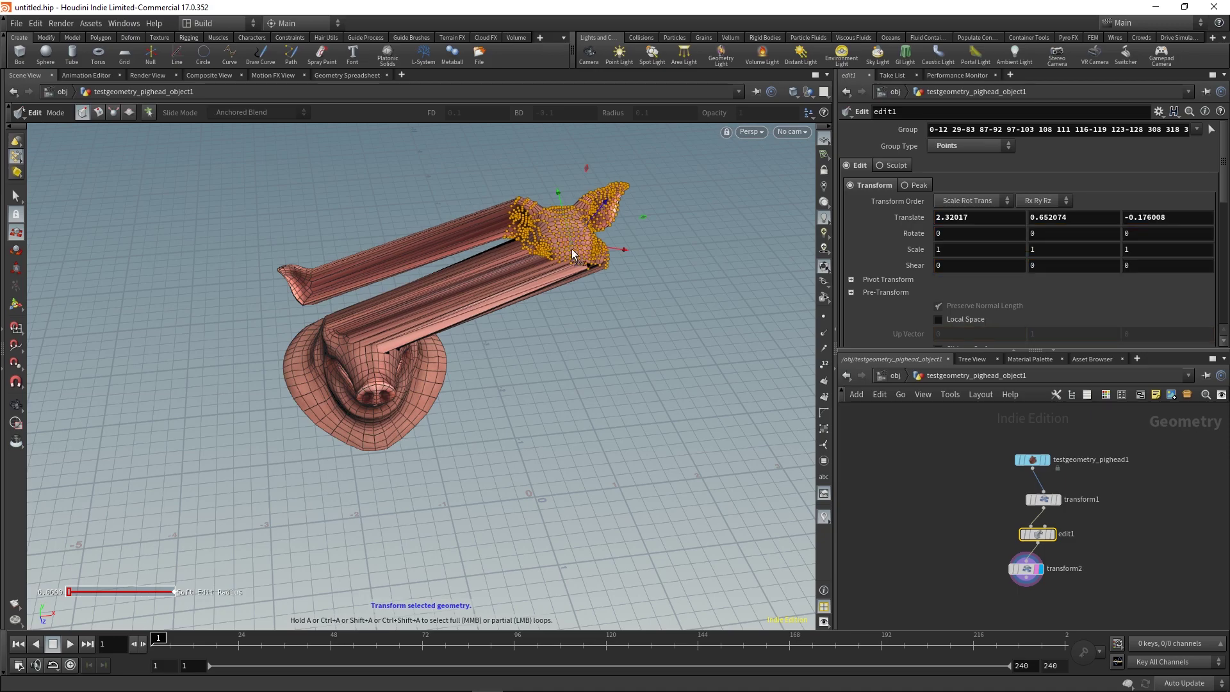
Step: Check the second Transform's pivot on the deformed head and bypass the Edit node
middle_click_drag(987, 606, 985, 551)
left_click(1028, 512)
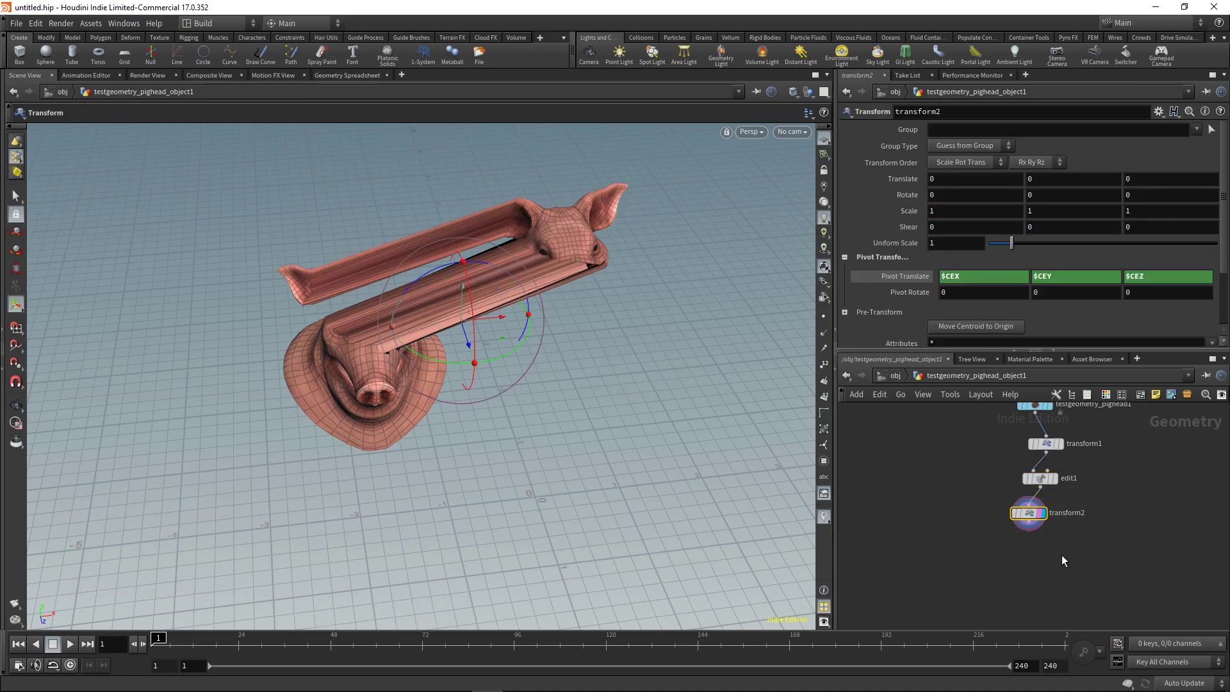
left_click(1054, 478)
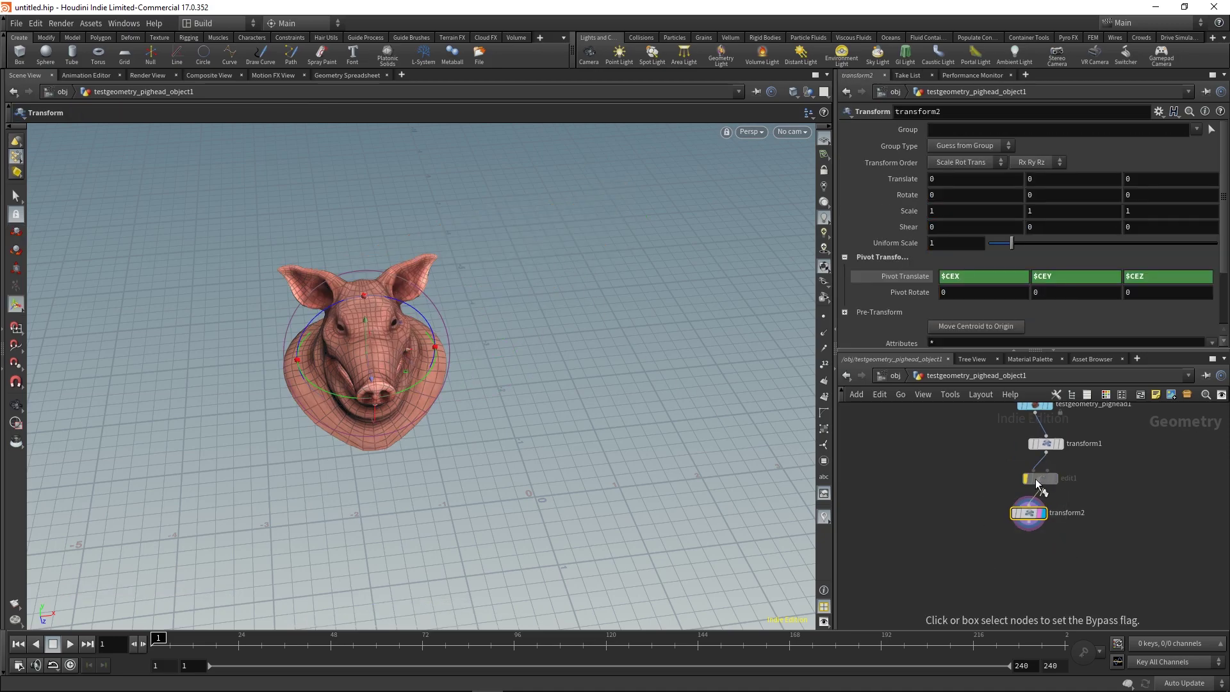
left_click(1037, 478)
left_click(1041, 480)
key("Escape")
left_click_drag(538, 382, 656, 344)
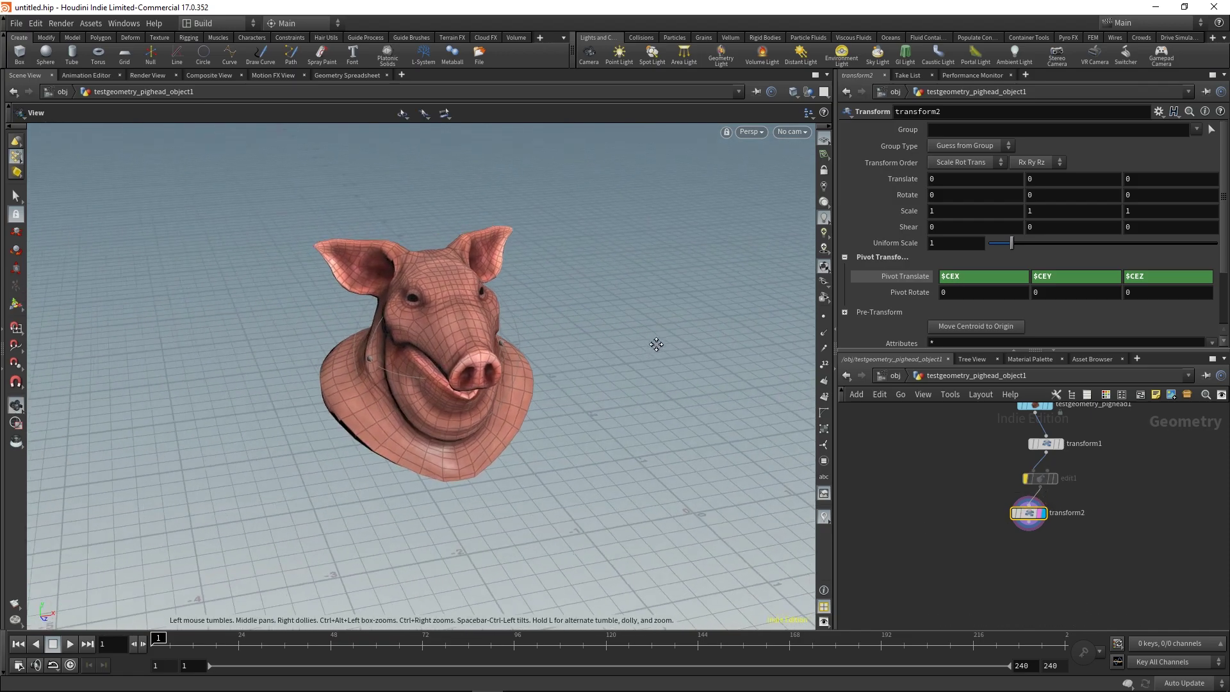
key("Return")
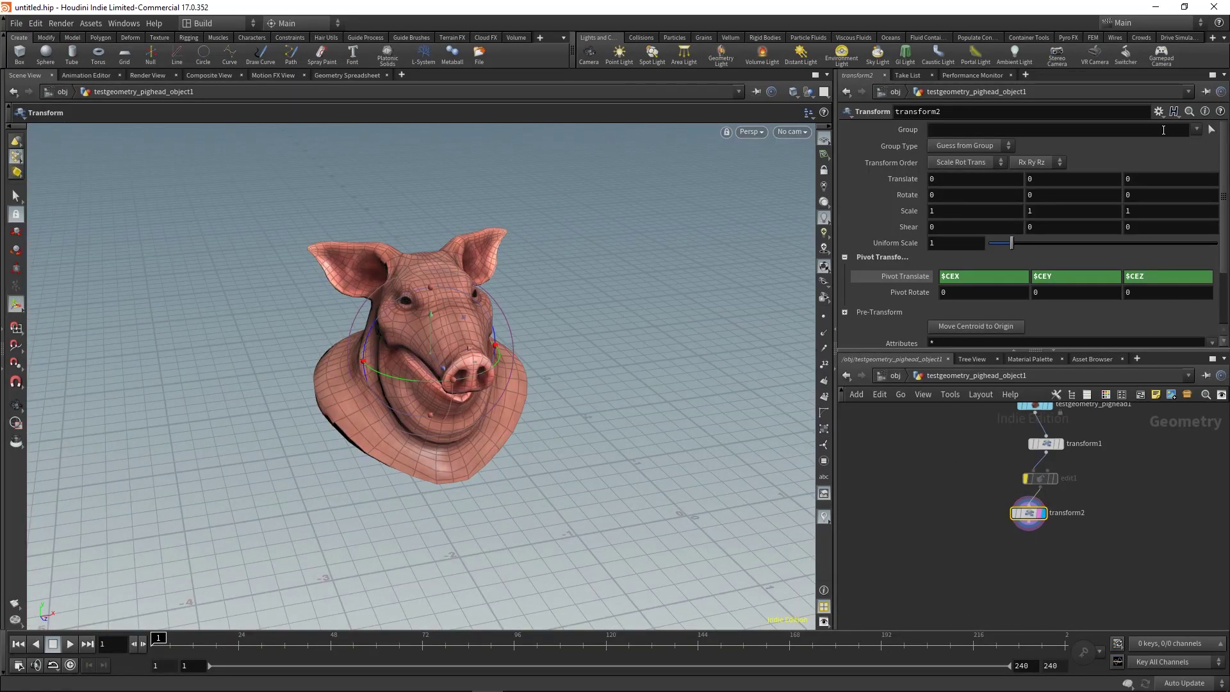
Step: Save the second Transform's parameters as a preset named CenterPivot in the $HOUDINI_USER_PREF_DIR location
left_click(1196, 129)
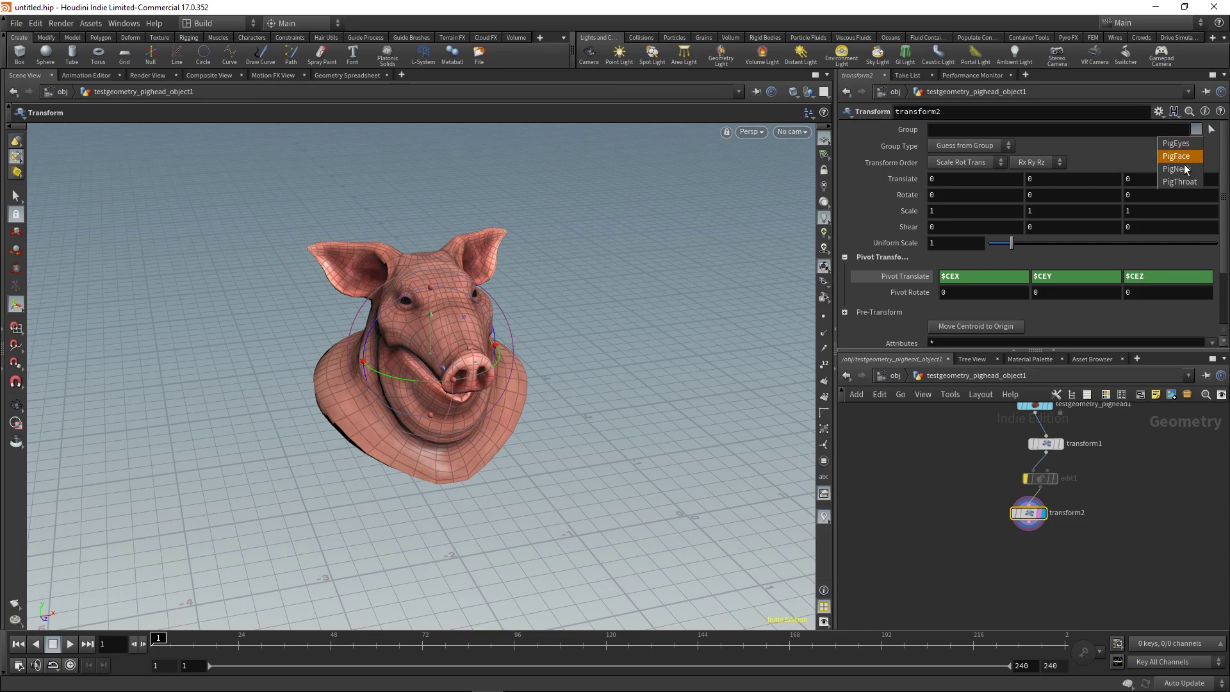
left_click(1197, 130)
left_click(1159, 112)
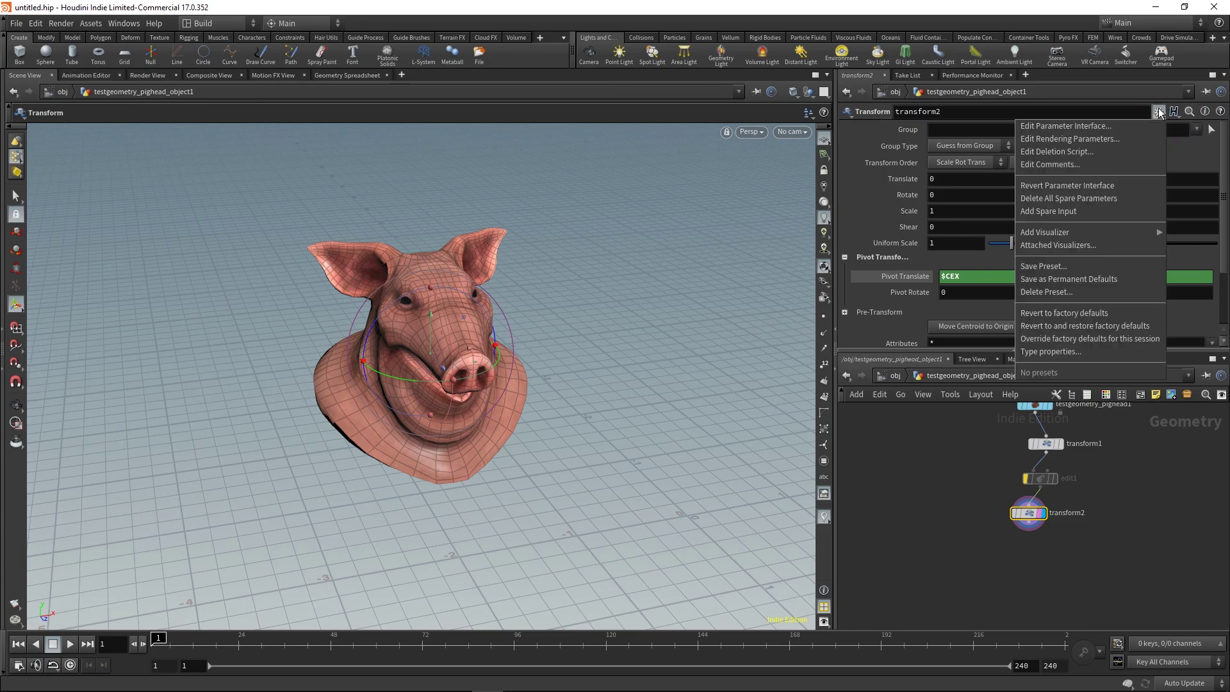
left_click(1074, 268)
type("CenterPivot")
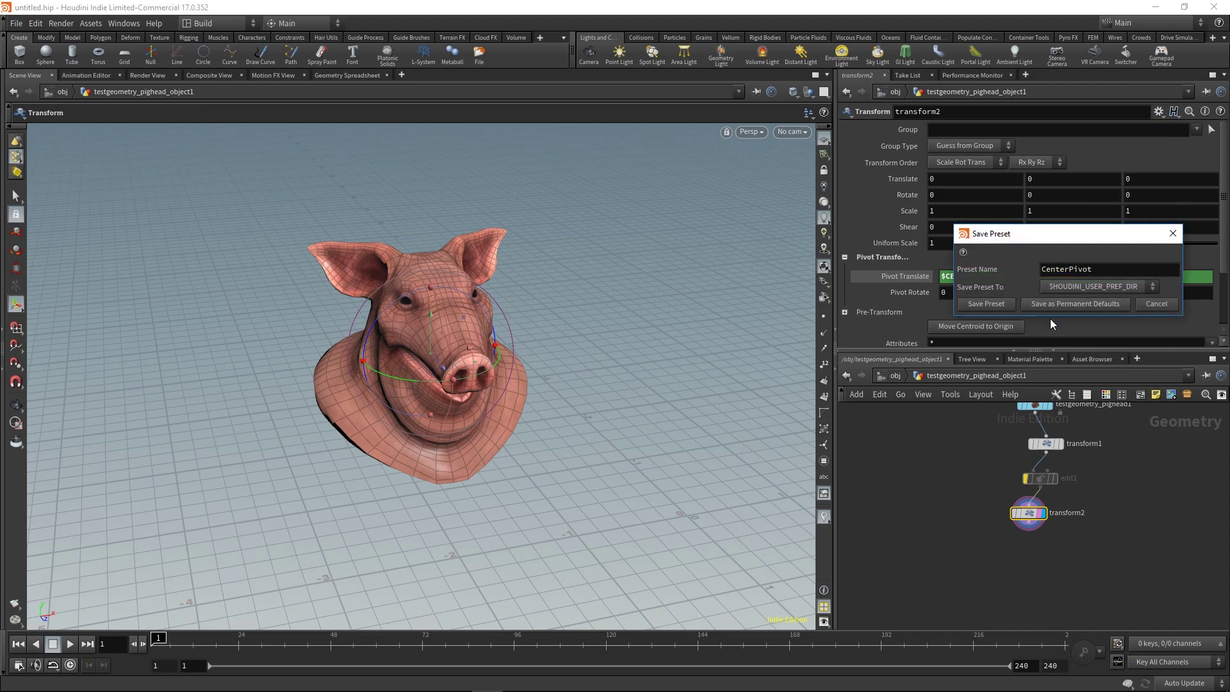
left_click(999, 305)
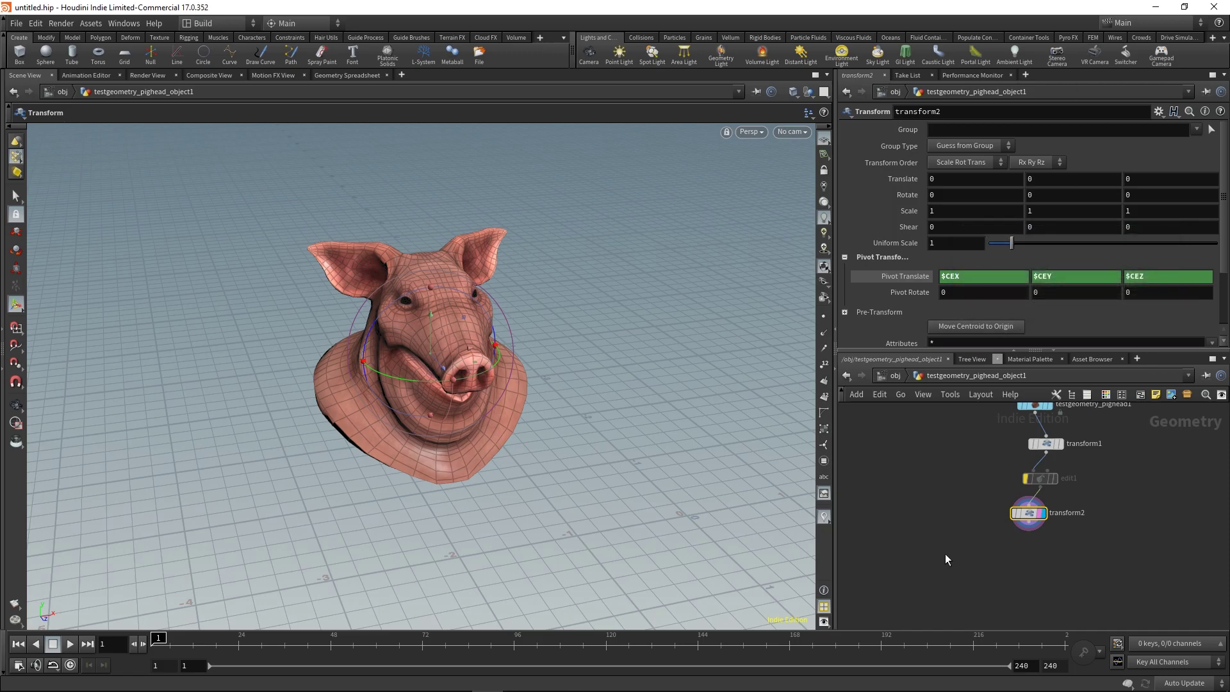
Step: Place a new, unconnected Transform node below transform2
middle_click_drag(967, 532, 978, 517)
middle_click_drag(1036, 546, 983, 542)
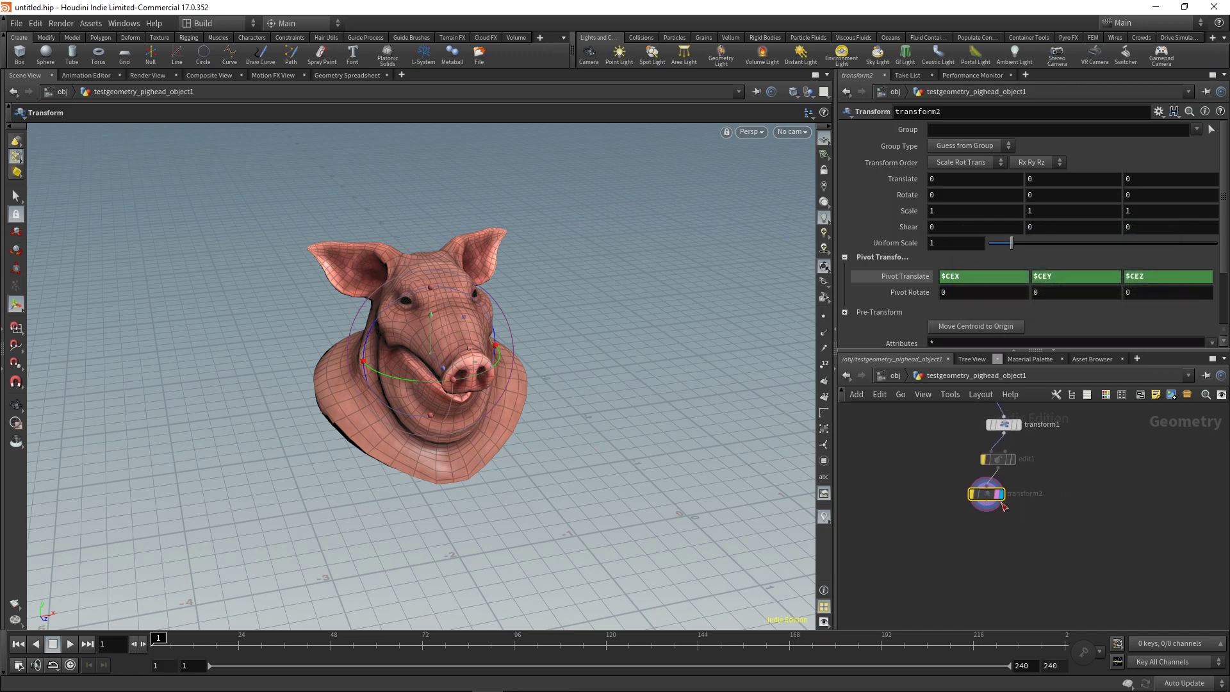
key("Tab")
key("Return")
left_click(980, 550)
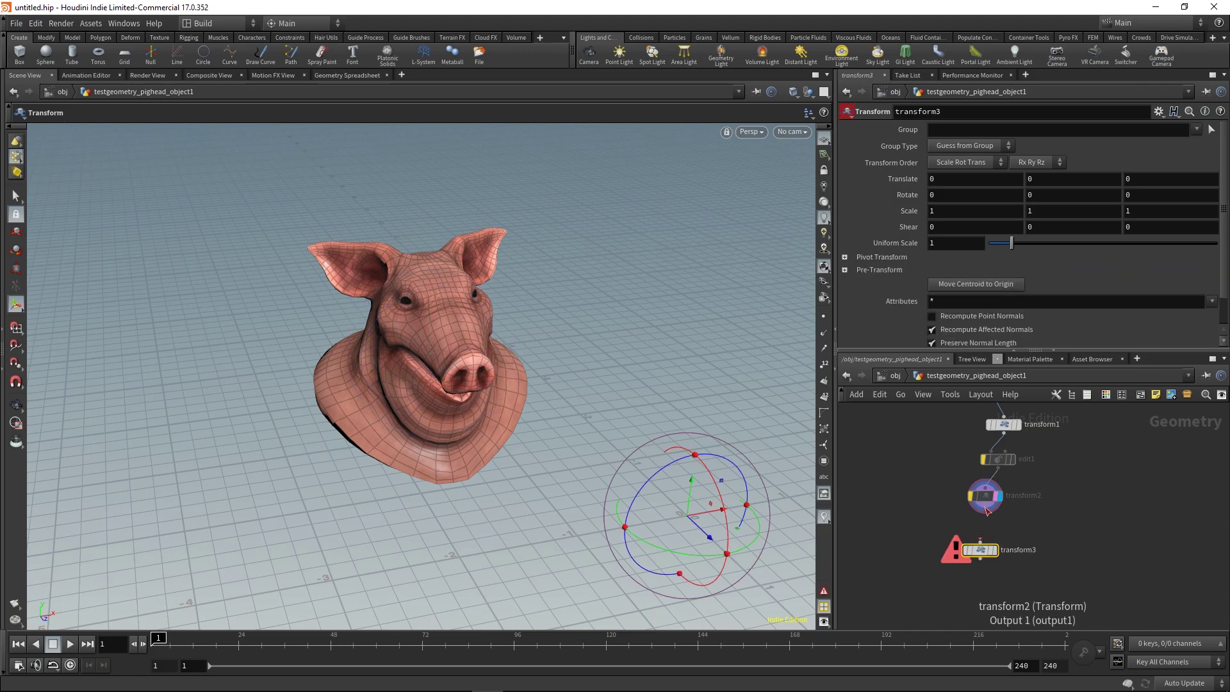
Step: Delete the transform2 node from the network
left_click(985, 495)
right_click_drag(537, 478, 491, 390, "alt")
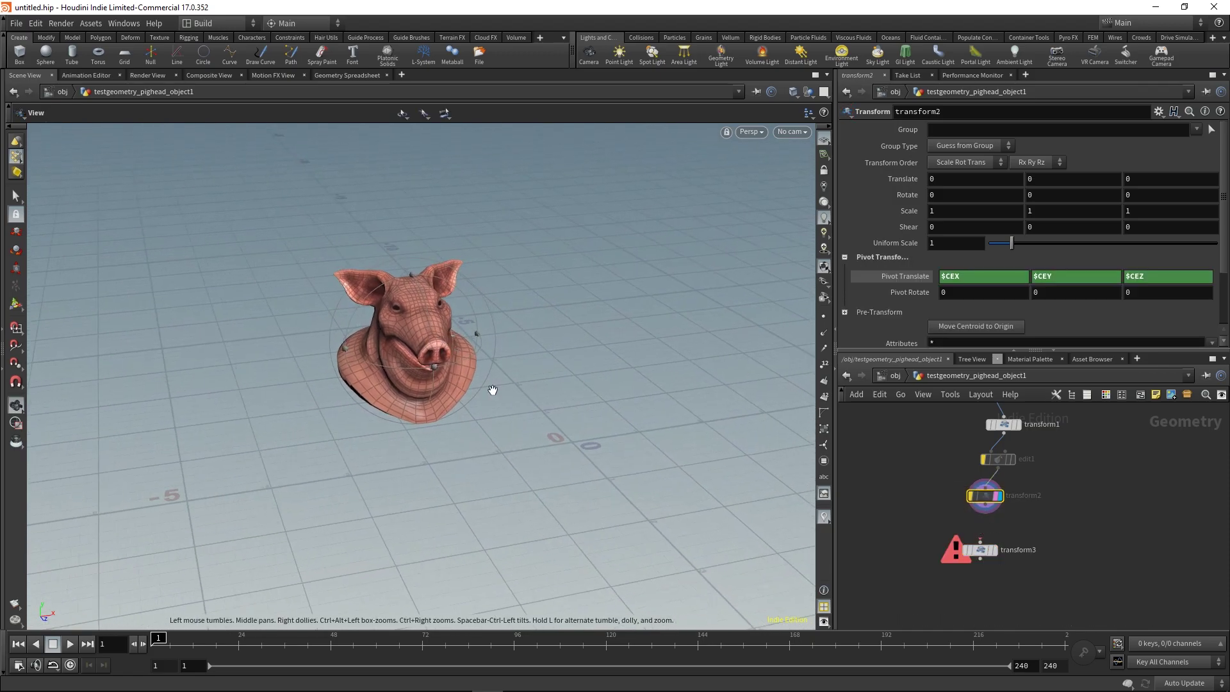
left_click_drag(491, 390, 532, 400, "alt")
key("Delete")
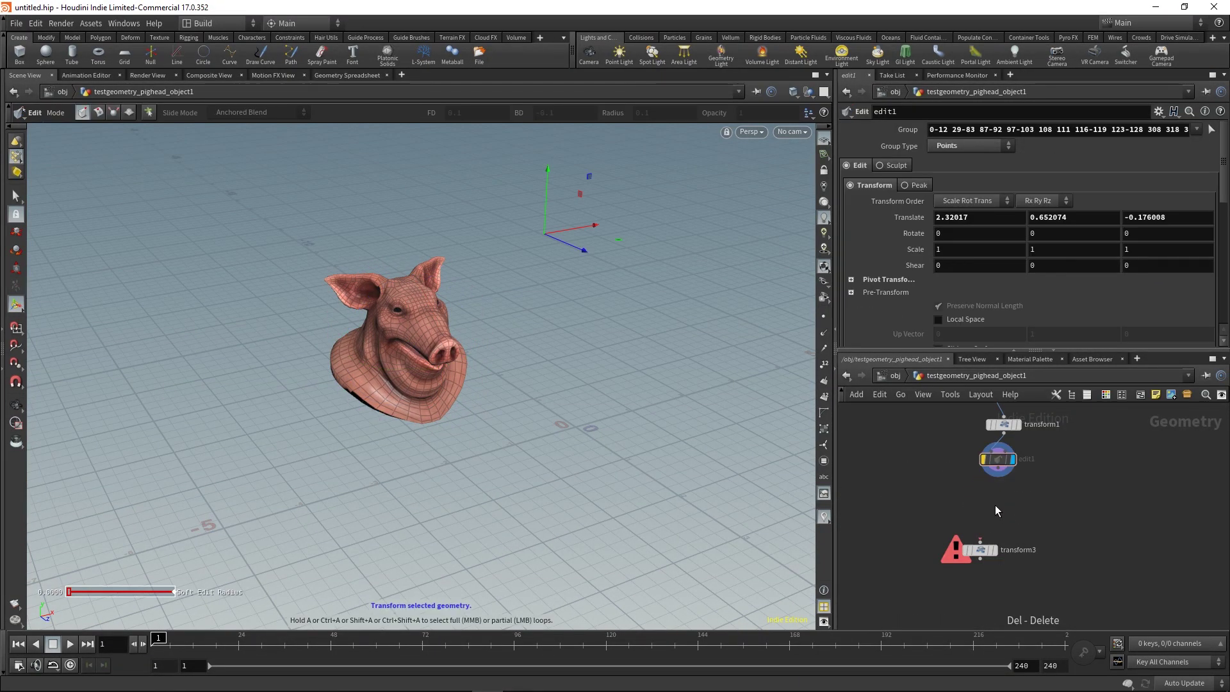
left_click_drag(675, 409, 599, 368, "alt")
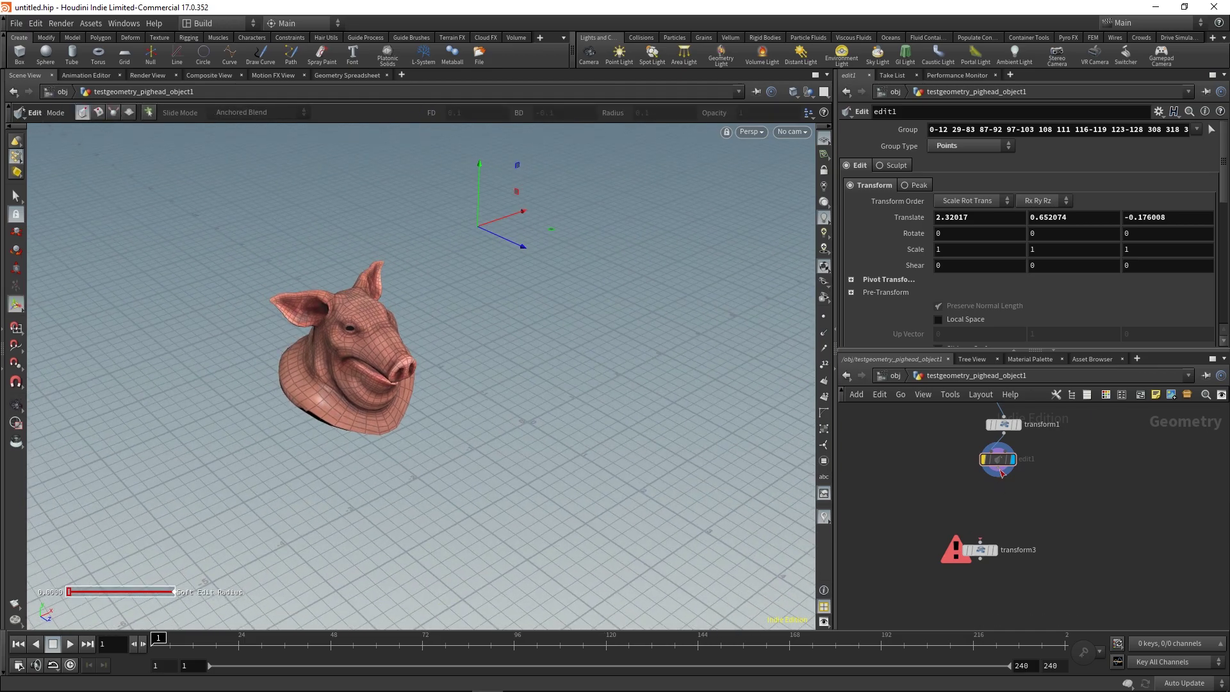
Step: Connect the Edit node's output to transform3 and load the CenterPivot preset on transform3
left_click_drag(1002, 473, 980, 541)
left_click(980, 550)
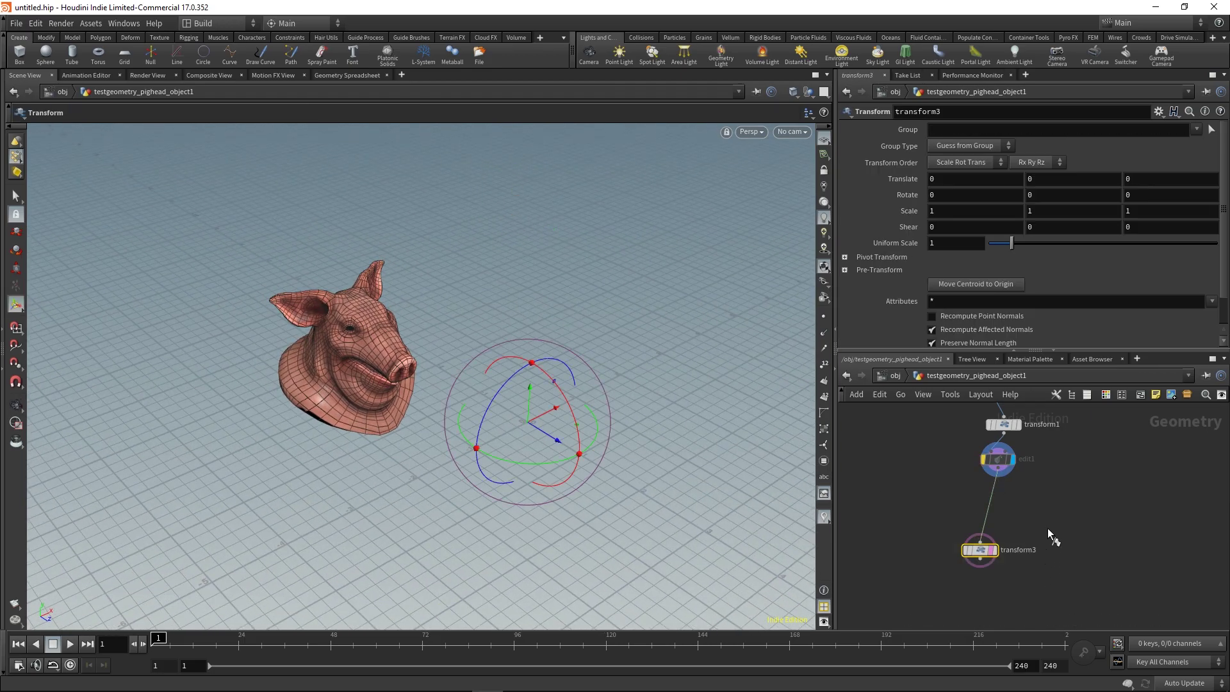
left_click(1158, 113)
left_click(1044, 371)
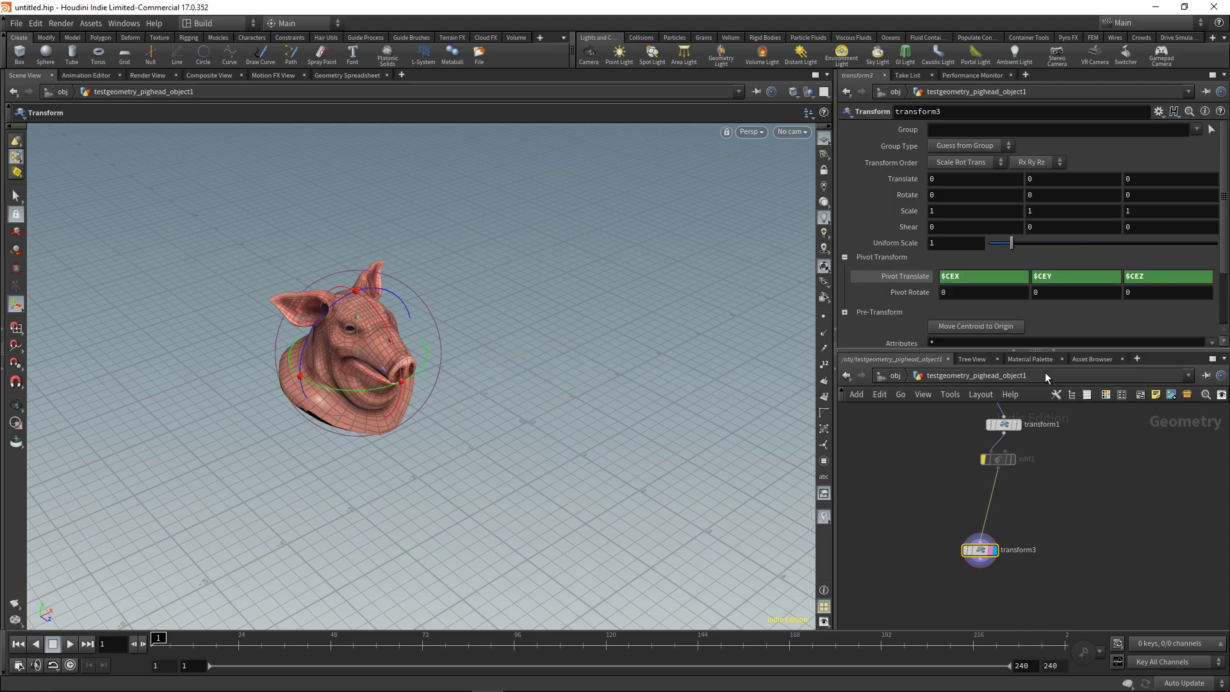
Step: Remove the centroid expressions from transform3's Pivot Translate and try adjusting its X value manually
left_click(914, 278, "ctrl+shift")
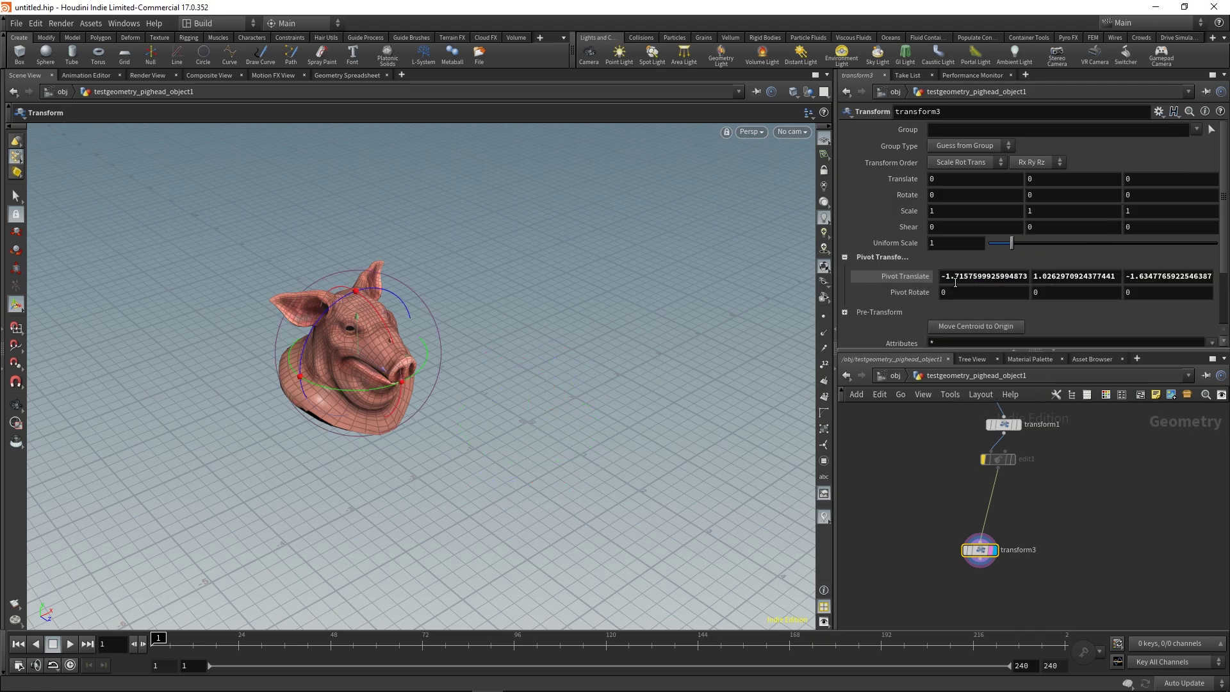
middle_click_drag(955, 282, 987, 254)
key("ctrl+z")
left_click_drag(532, 360, 602, 349, "alt")
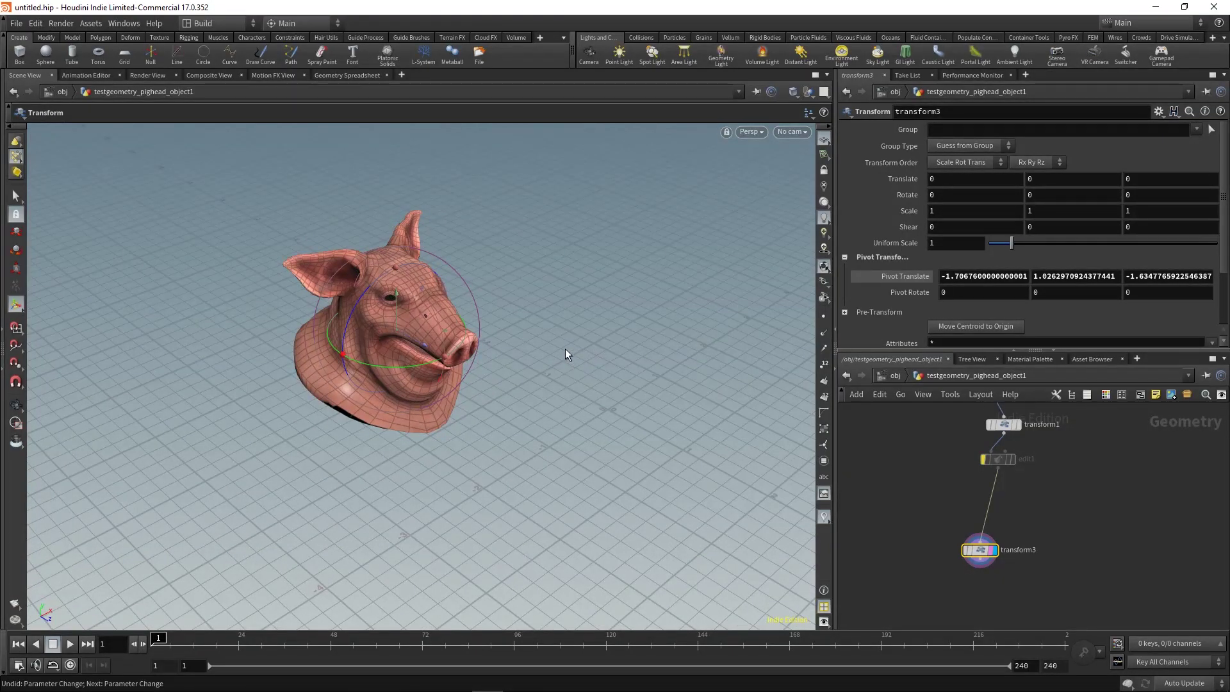
Step: Move transform3's pivot freehand into the space beside the head, to about -0.39, 1.47, -1.63
key("Insert")
left_click_drag(443, 309, 511, 275)
left_click_drag(570, 310, 494, 288, "alt")
key("Return")
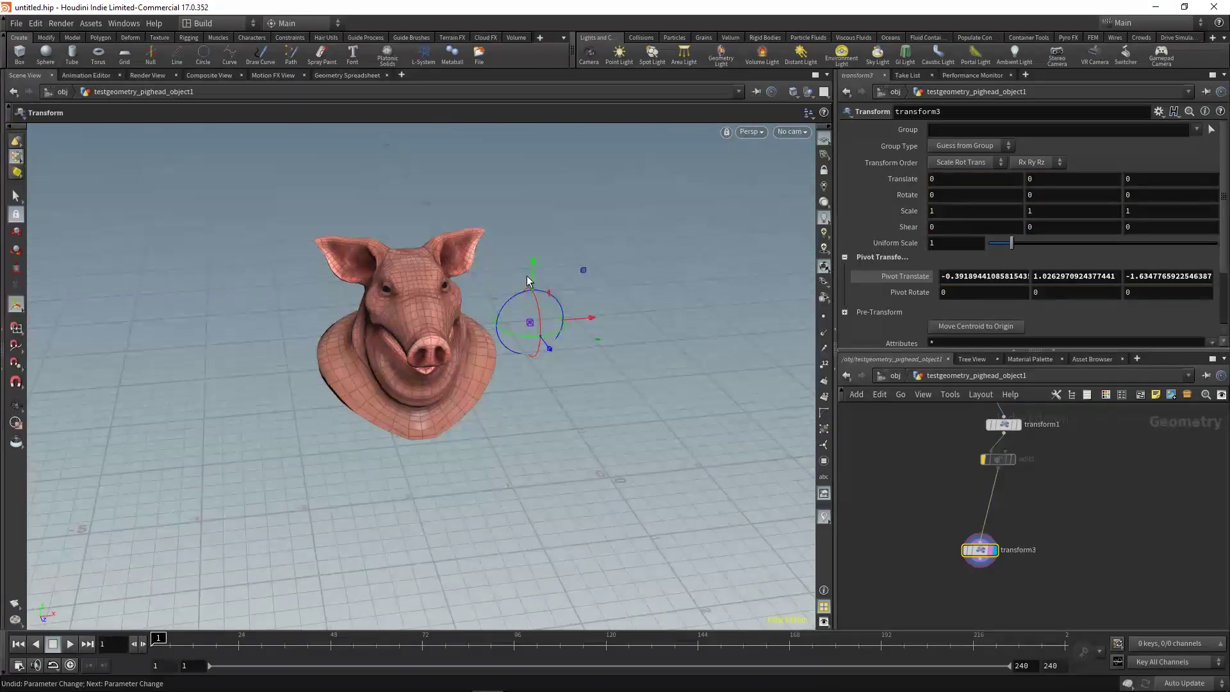
mouse_move(538, 251)
left_mouse_down()
mouse_move(532, 240)
mouse_move(541, 255)
left_mouse_up()
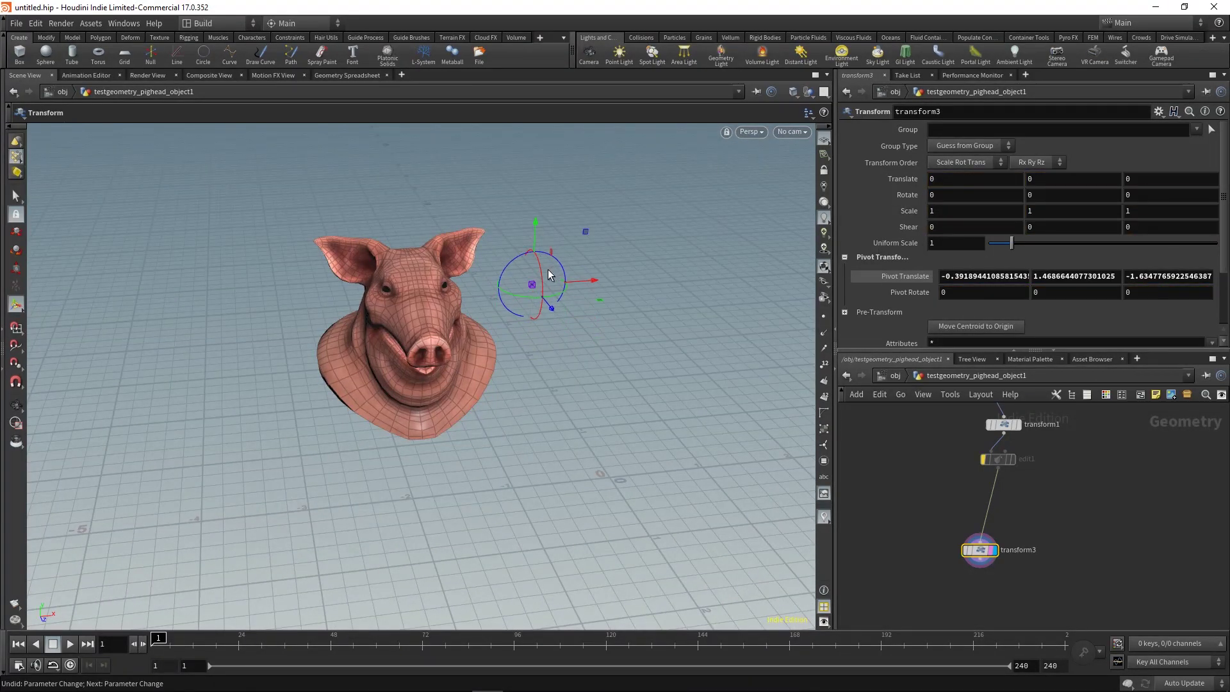
middle_click_drag(624, 322, 610, 325, "alt")
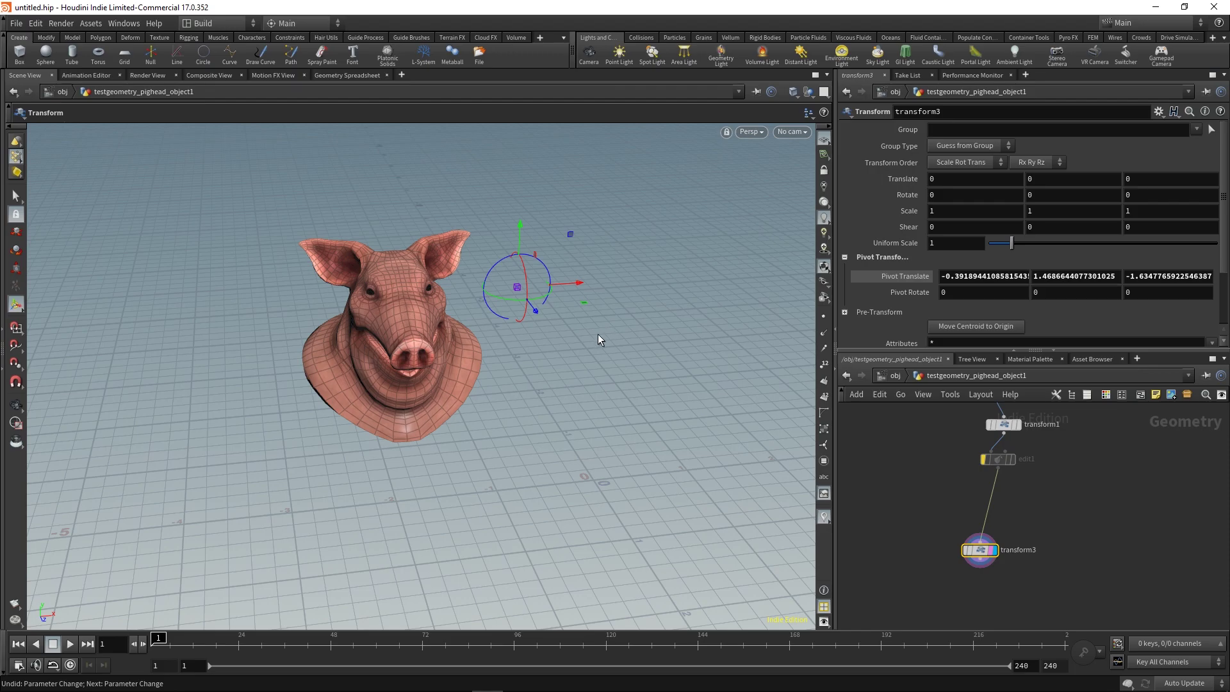
key("Insert")
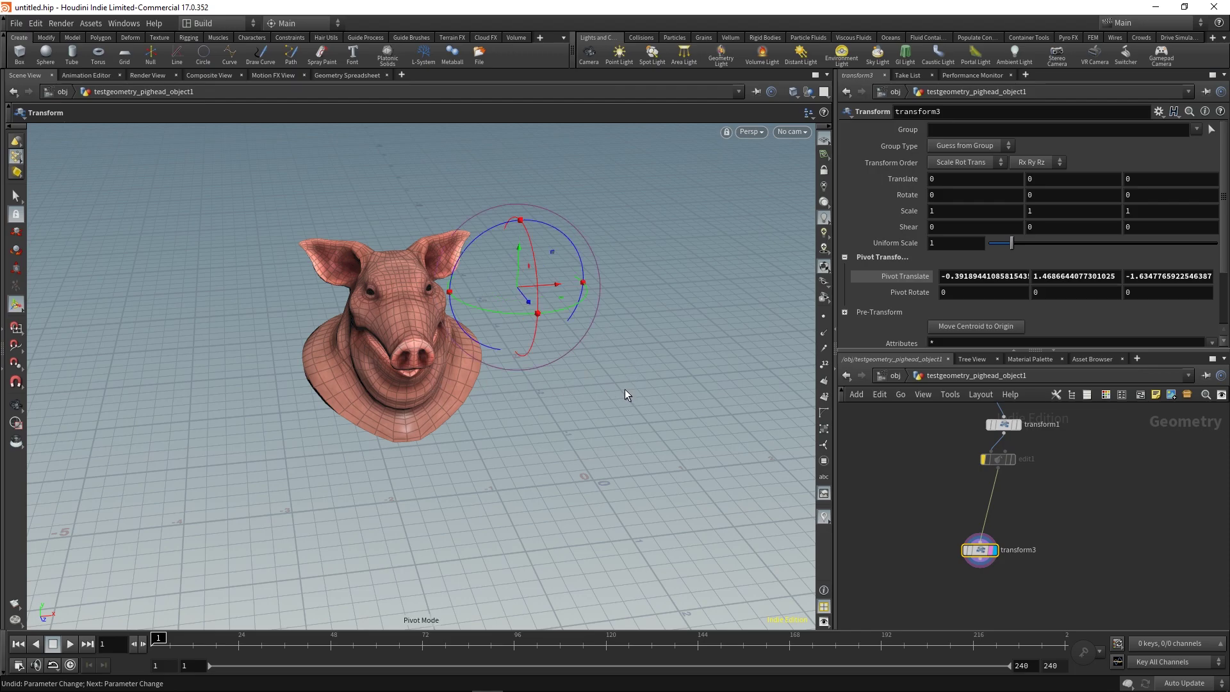
Step: Turn on point snapping and snap transform3's pivot to the tip of the pig's ear, at about -0.77, 1.91, -2.26
left_click_drag(630, 349, 597, 369, "alt")
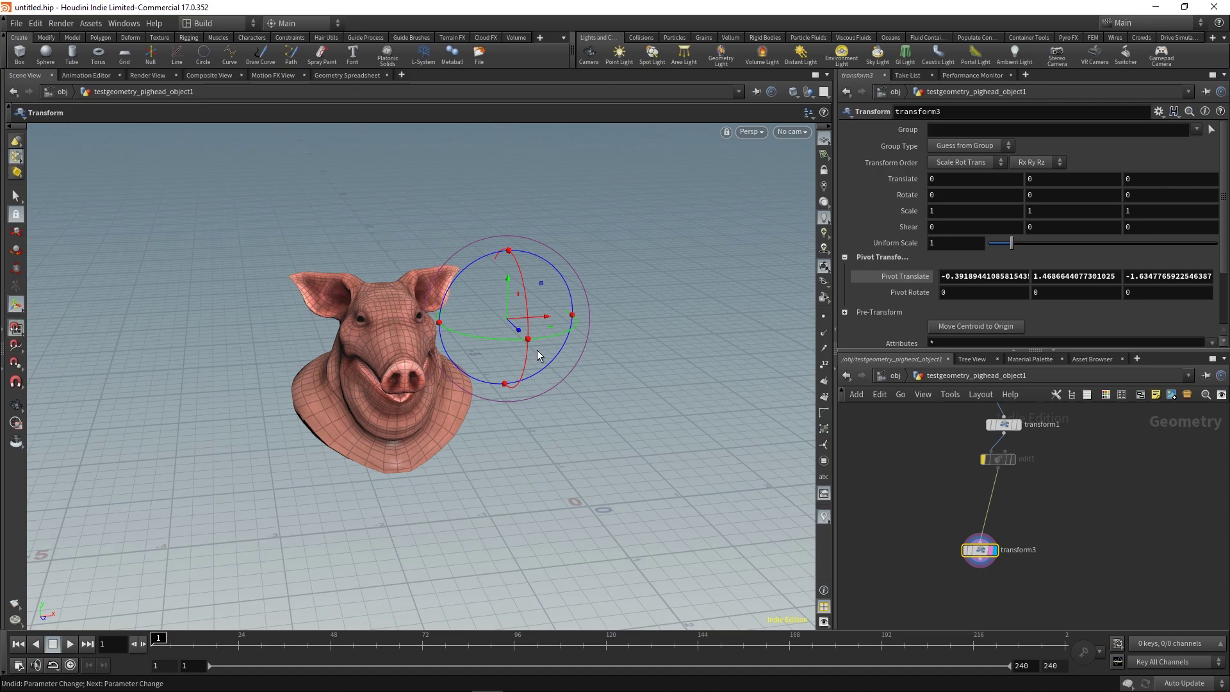
mouse_move(557, 383)
left_mouse_down("alt")
mouse_move(582, 365)
mouse_move(571, 382)
left_mouse_up("alt")
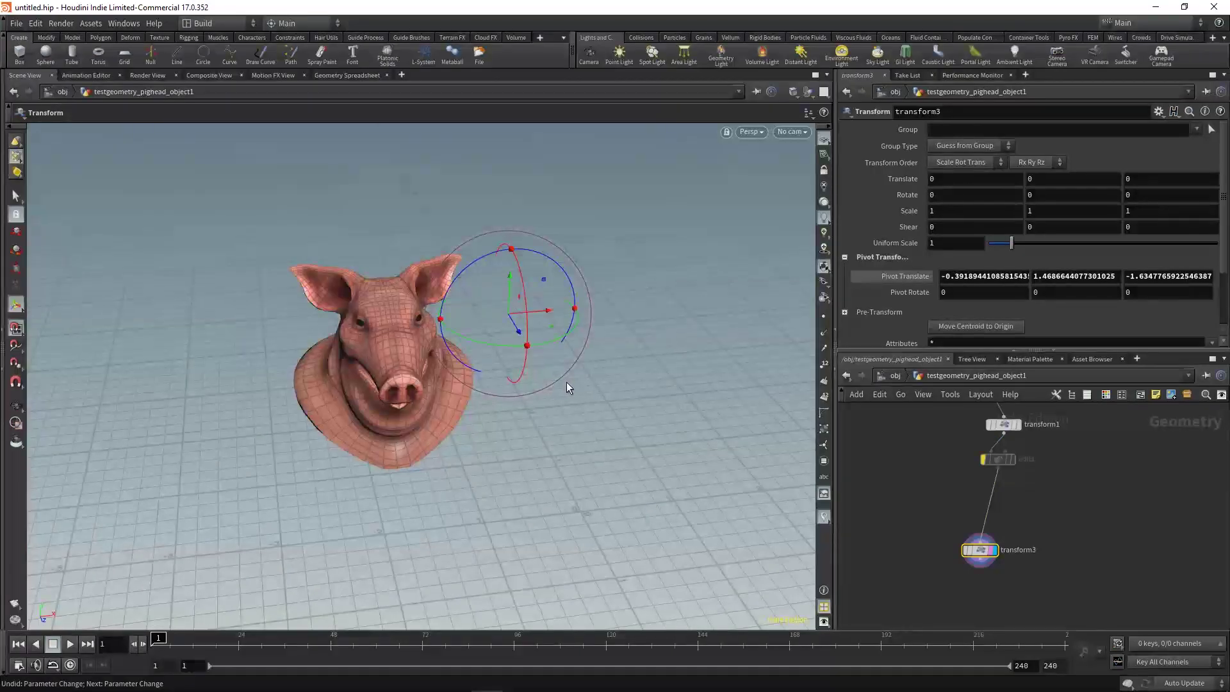
key("Insert")
left_click_drag(505, 315, 463, 257)
left_click(16, 364)
left_click_drag(461, 260, 608, 311)
right_click_drag(449, 263, 604, 310, "alt")
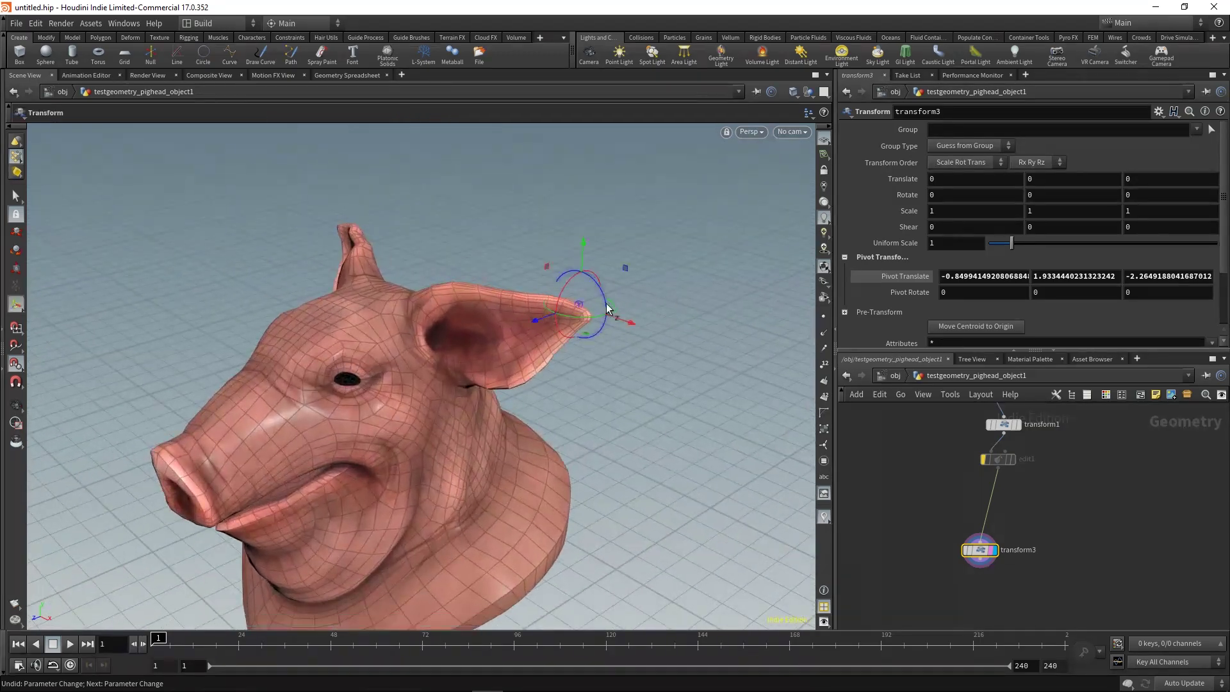
left_click_drag(580, 304, 597, 311)
right_click_drag(590, 351, 381, 425, "alt")
left_click_drag(382, 426, 492, 412, "alt")
key("Return")
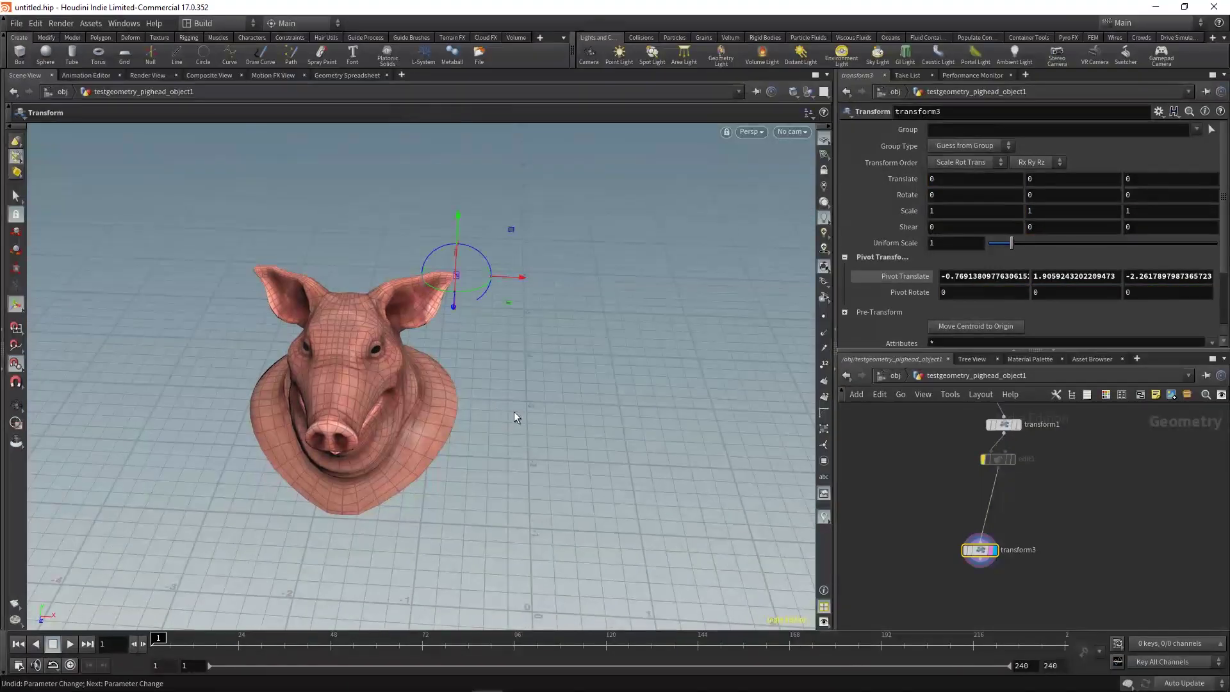
Step: Try rotating the head about its ear-tip pivot and undo the rotation
key("r")
left_click_drag(514, 234, 558, 283)
key("ctrl+z")
right_click_drag(558, 283, 456, 384, "alt")
left_click_drag(456, 384, 574, 374, "alt")
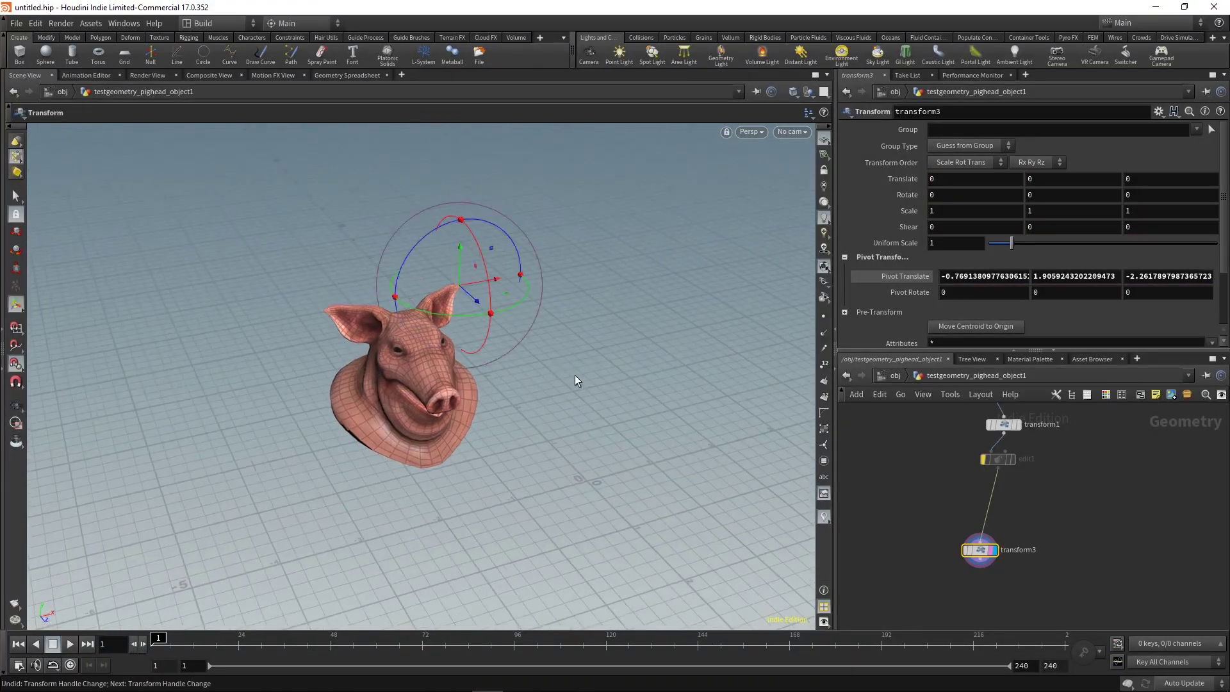
Step: Select the pig head object at object level and show its transform handle
key("s")
key("3")
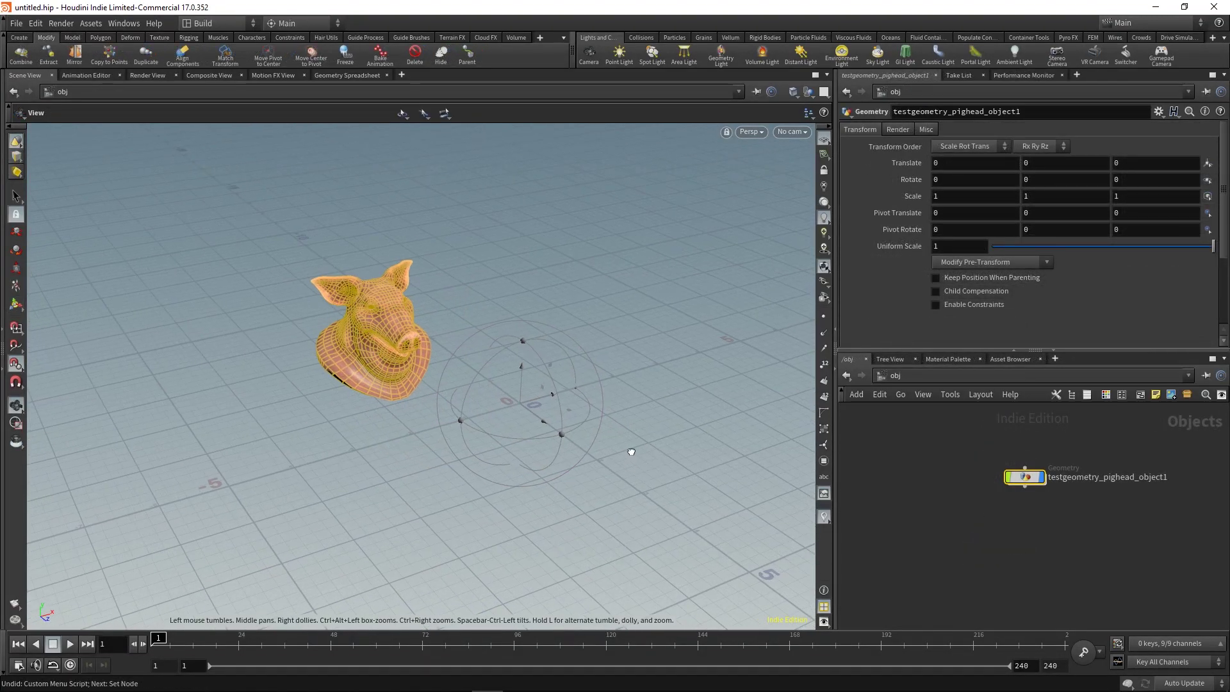
key("r")
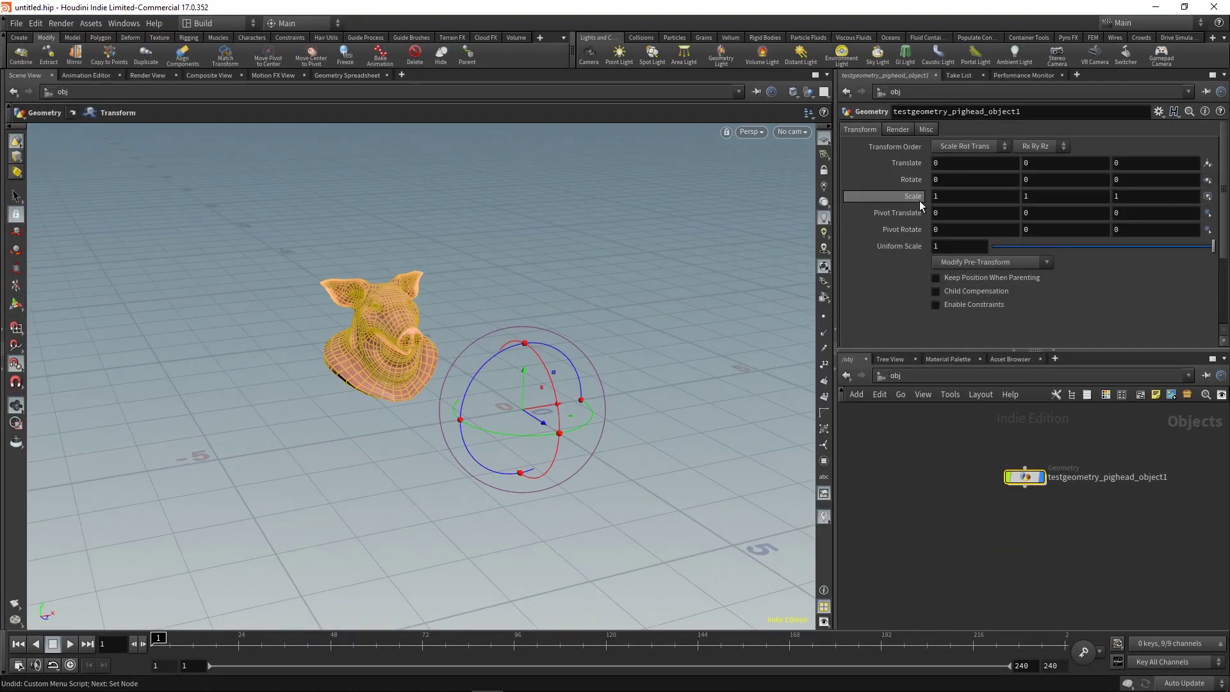
Step: Try $CEX as the pig head object's Pivot Translate X, check the node's info, and reset the parameter to its default
type("#$CEX")
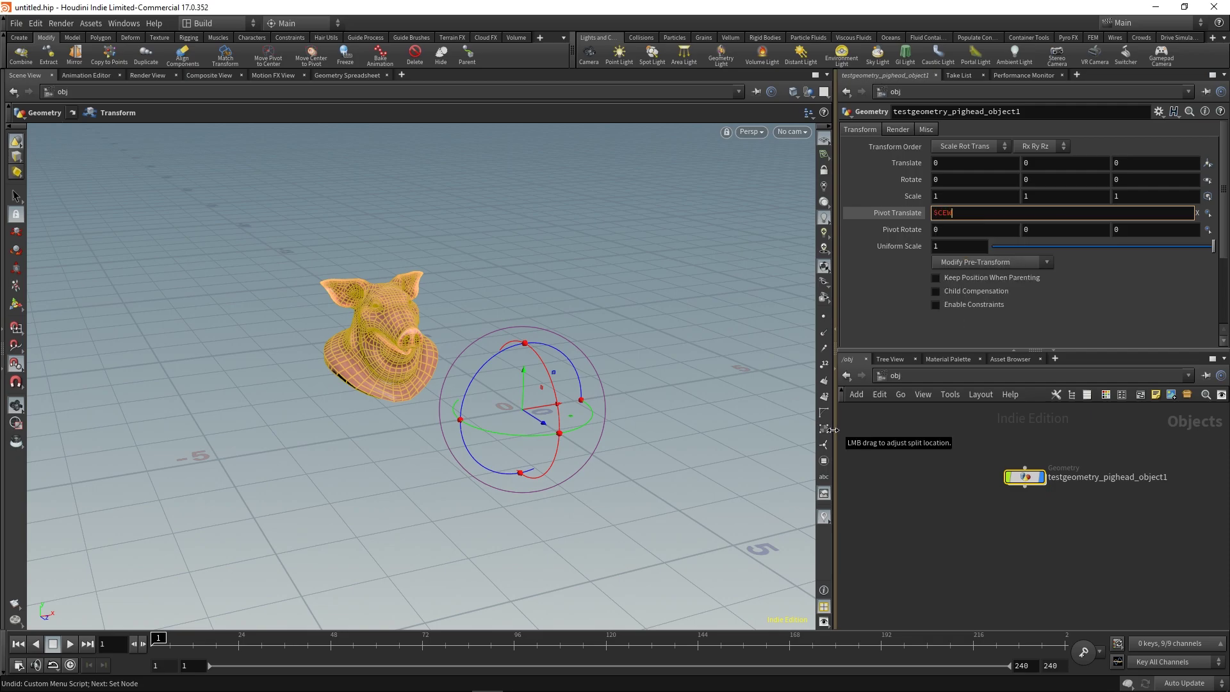
key("Return")
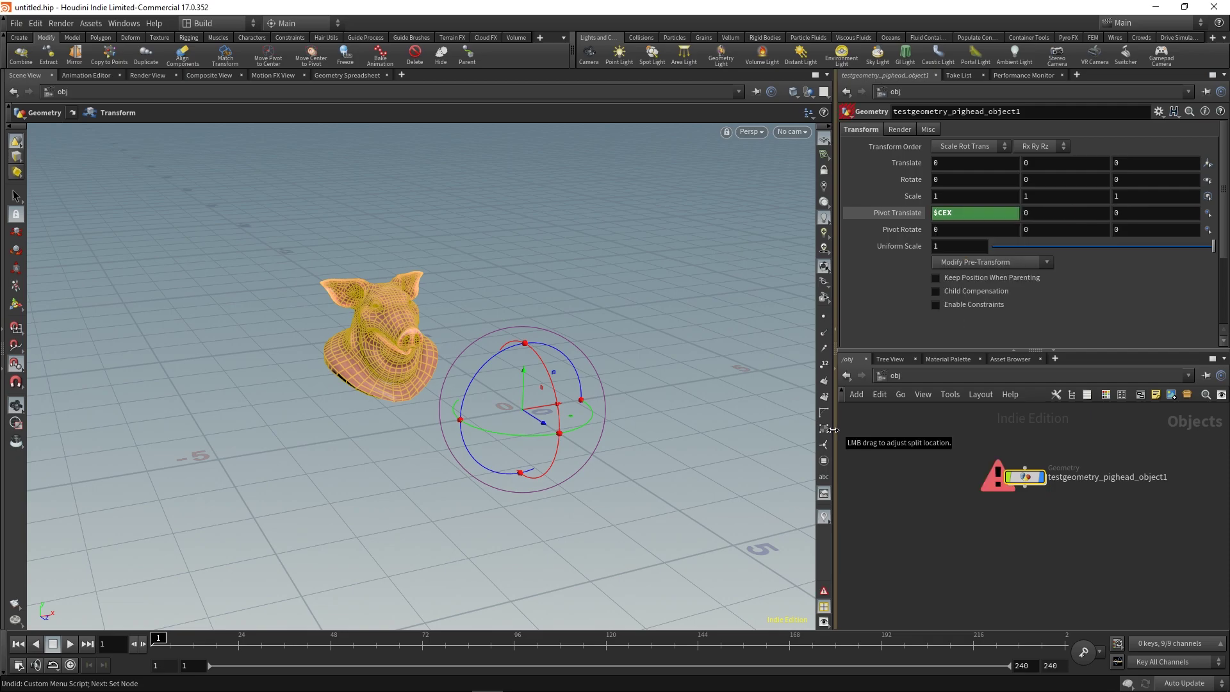
middle_click(1031, 479)
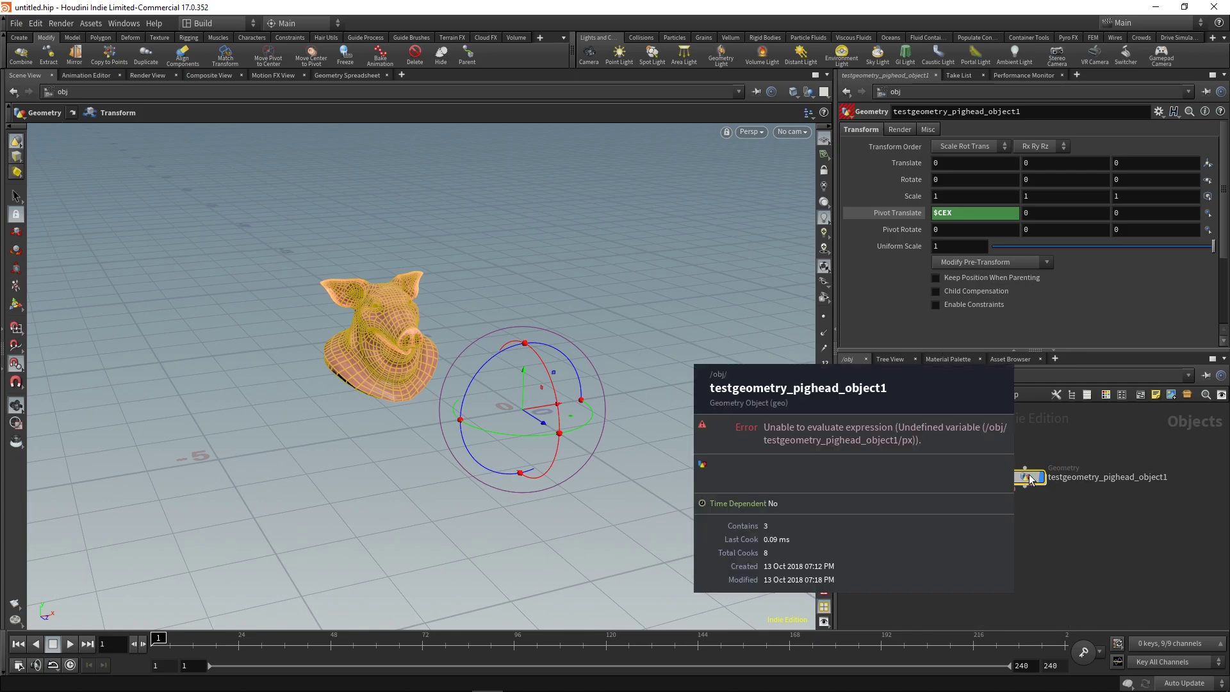
left_click(917, 219, "shift")
left_click(752, 10)
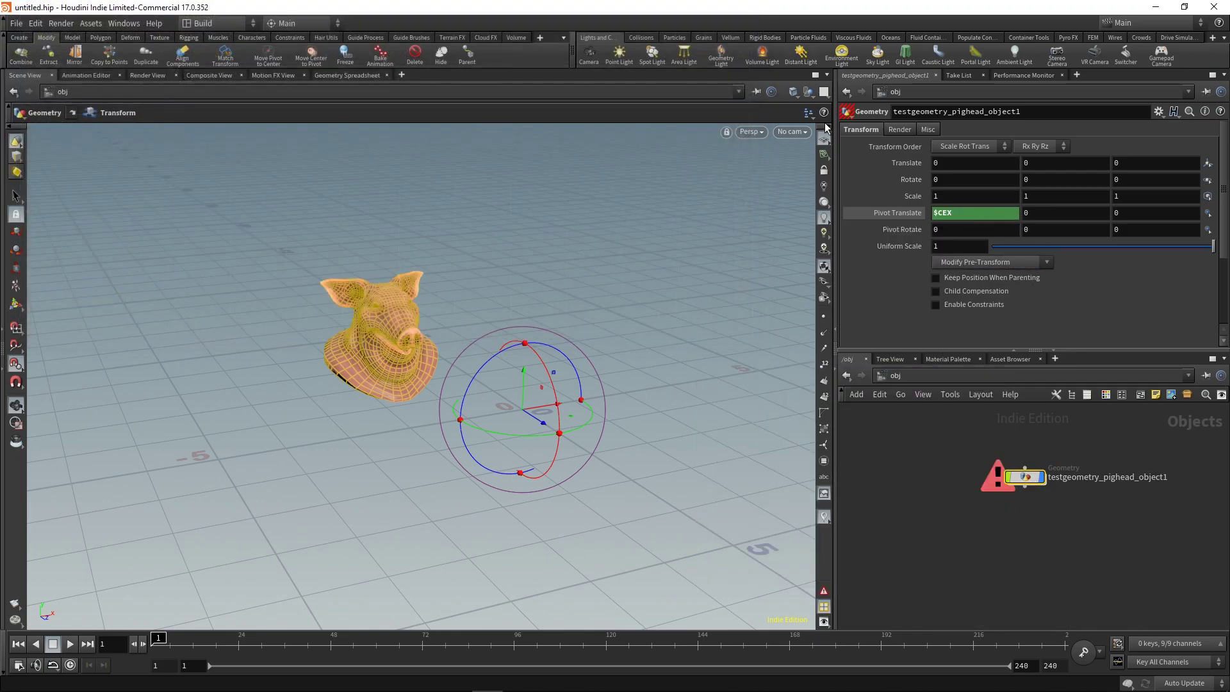
middle_click(909, 218, "ctrl")
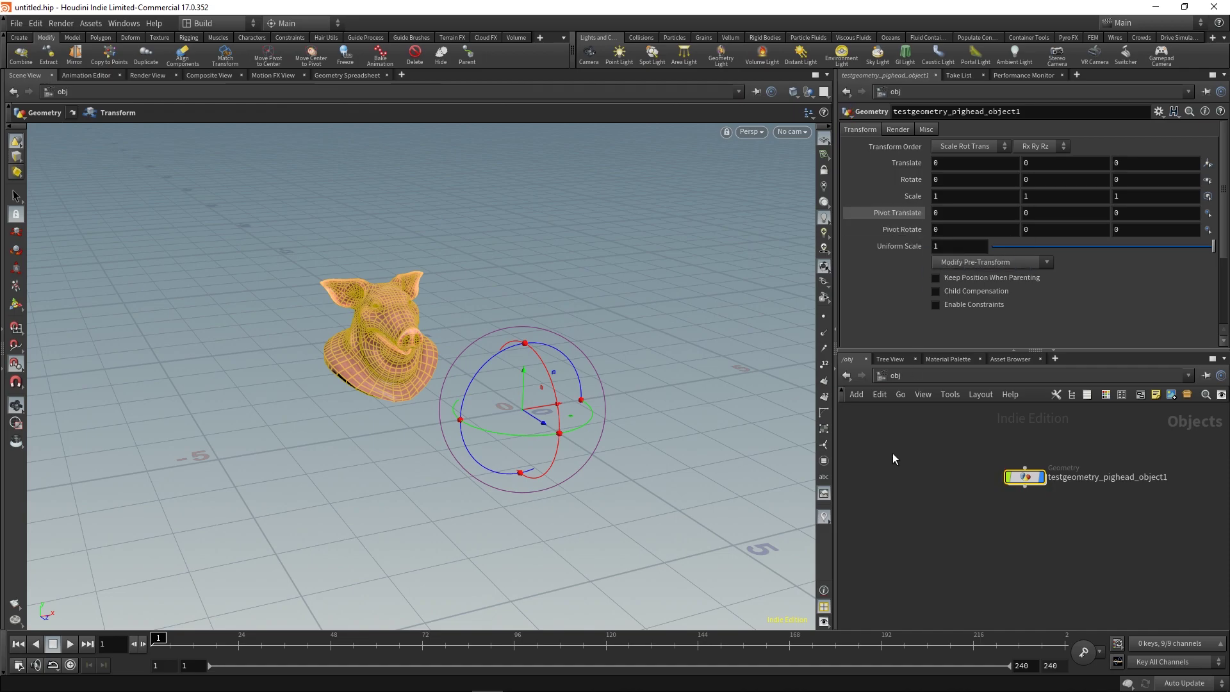
Step: Move the pig head object's pivot to its centroid and inspect the handle's position
left_click_drag(611, 274, 608, 287, "alt")
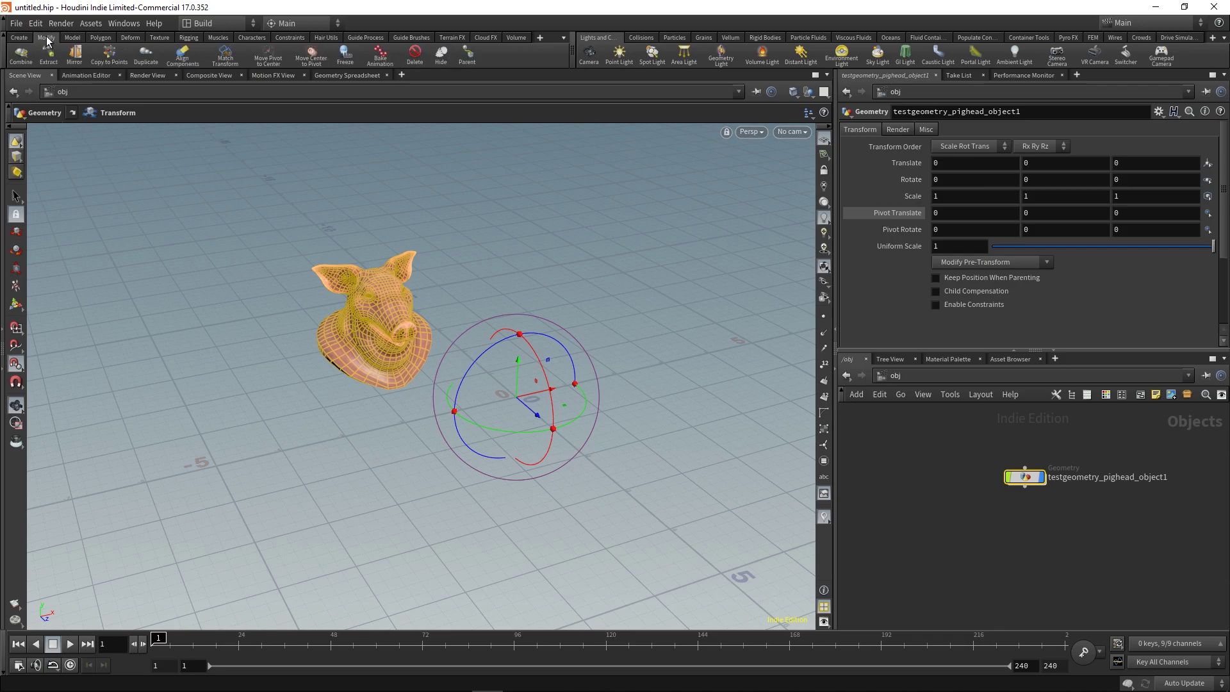
left_click(268, 56)
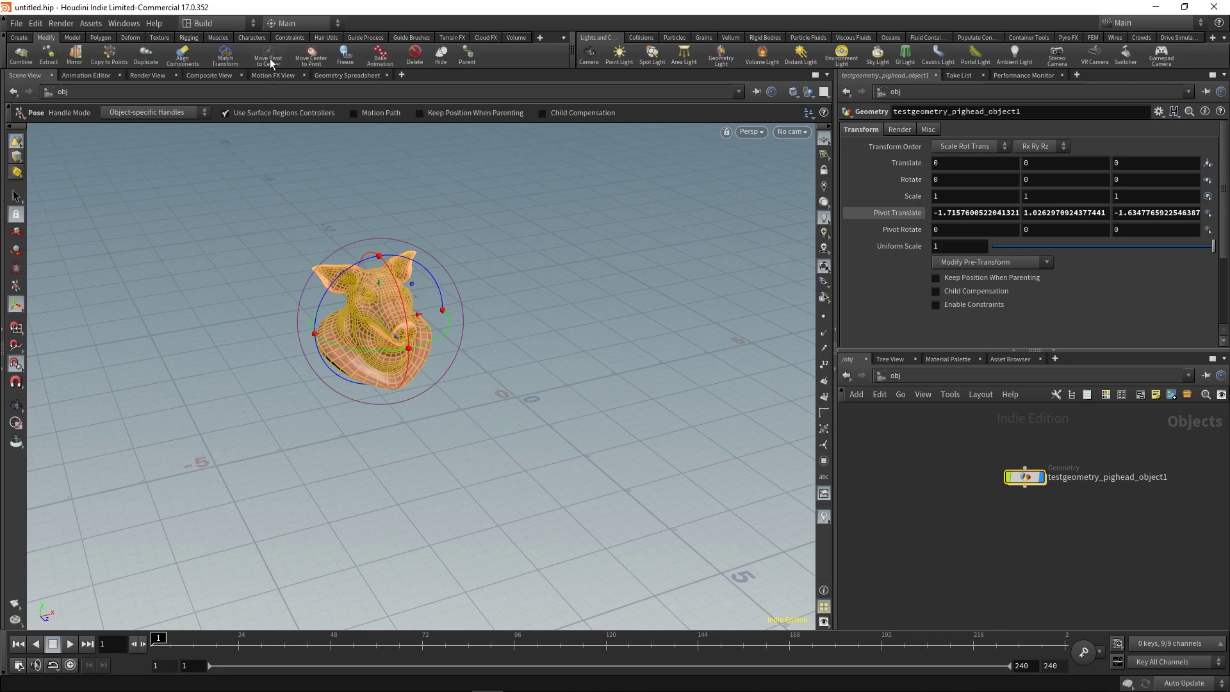
middle_click_drag(505, 340, 557, 372)
left_click_drag(557, 373, 536, 344, "alt")
middle_click_drag(536, 344, 540, 332, "alt")
left_click_drag(540, 333, 582, 351, "alt")
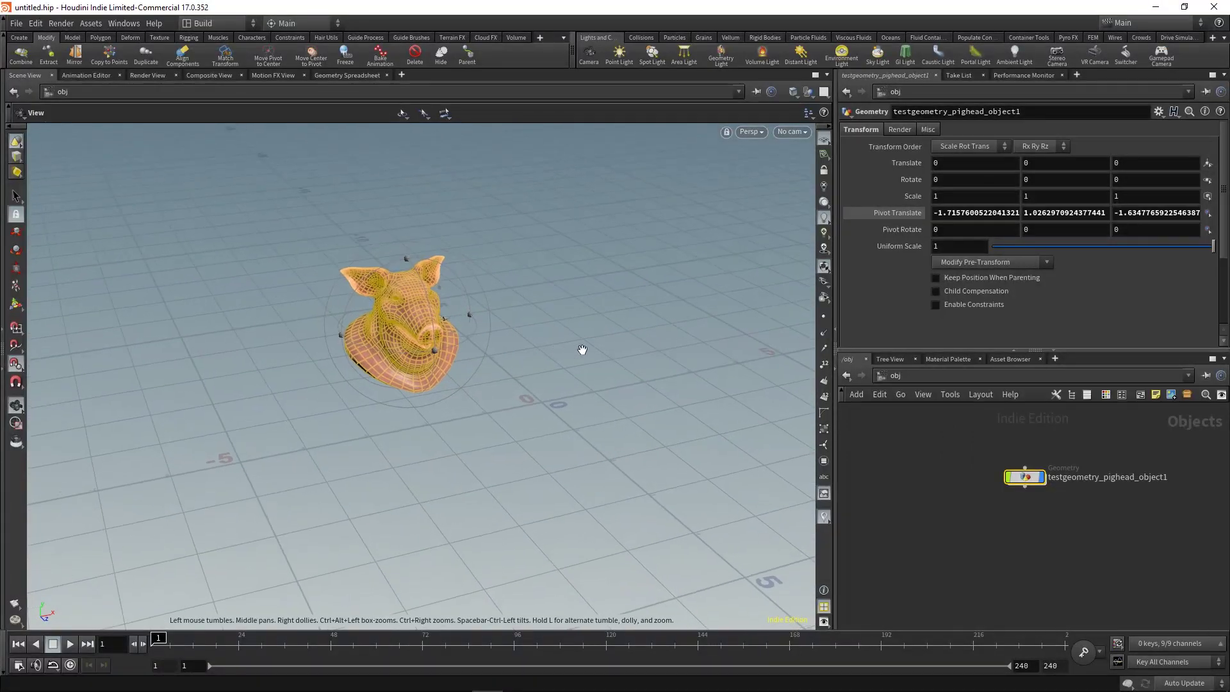
Step: Inside the pig head object, append another Transform node below transform2
double_click(1024, 477)
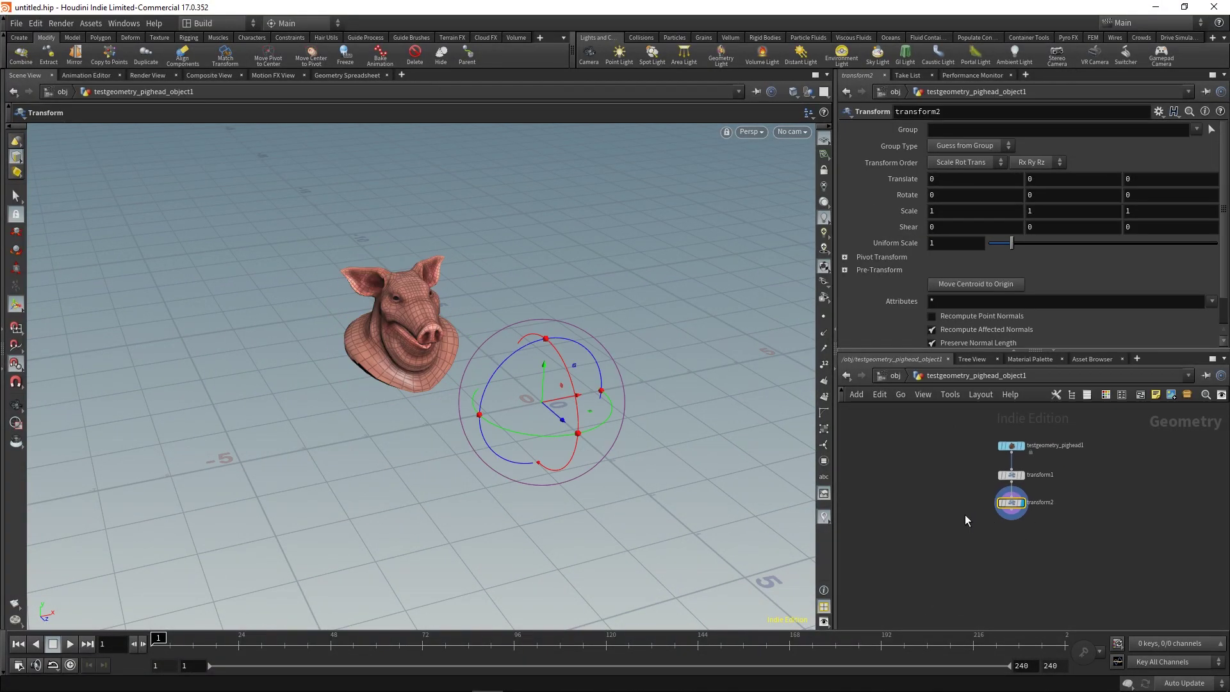
left_click_drag(1000, 502, 1007, 534, "alt")
left_click(1007, 533)
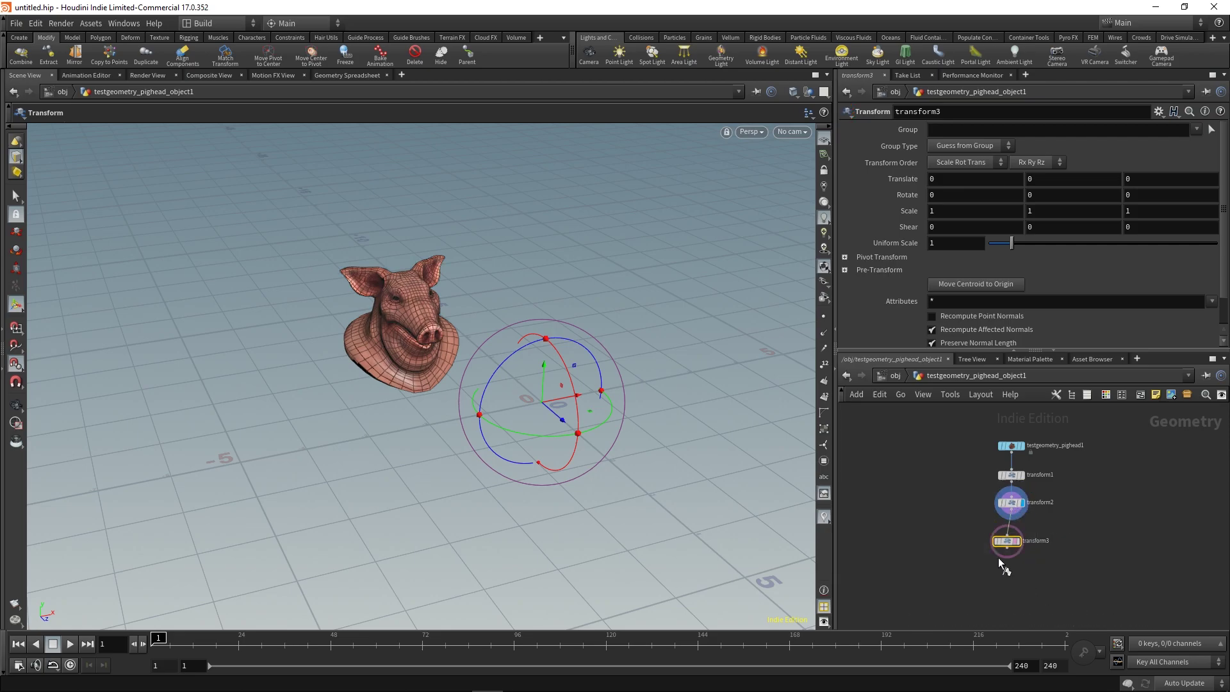
Step: Try rotating the head about 177° around X with transform3 and undo the rotation
key("r")
left_click_drag(581, 404, 497, 425)
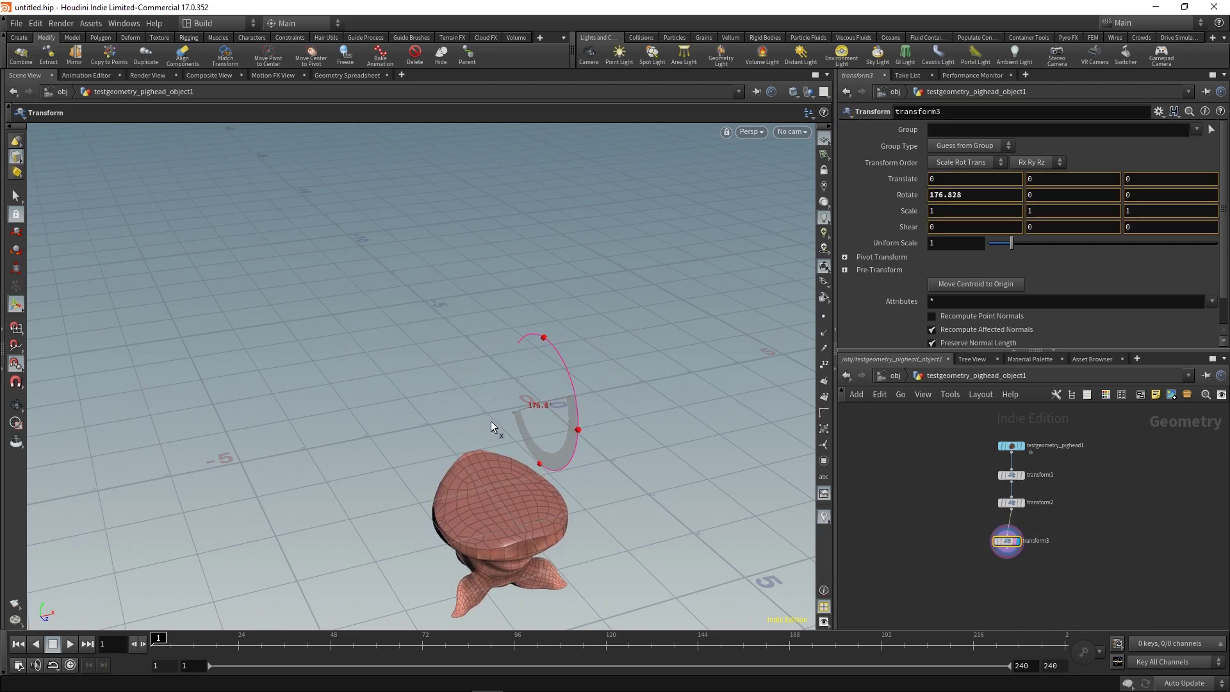
key("ctrl+z")
Step: Translate the head about -3.77 along X with transform3 and return to object level
key("t")
left_click_drag(566, 401, 320, 456)
middle_click_drag(406, 462, 563, 429, "alt")
right_click_drag(563, 429, 426, 435, "alt")
left_click(894, 377)
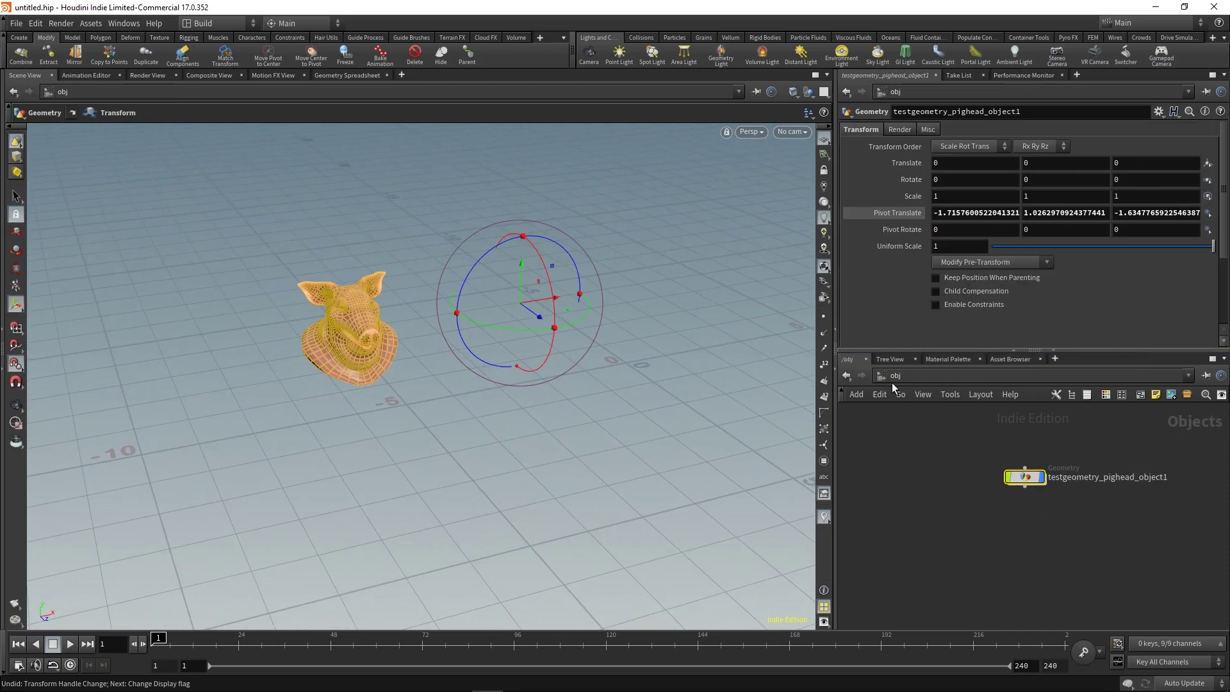
Step: Recentre the pig head object's pivot on the centroid of the shifted geometry
left_click_drag(552, 380, 552, 396, "alt")
left_click(271, 60)
key("space")
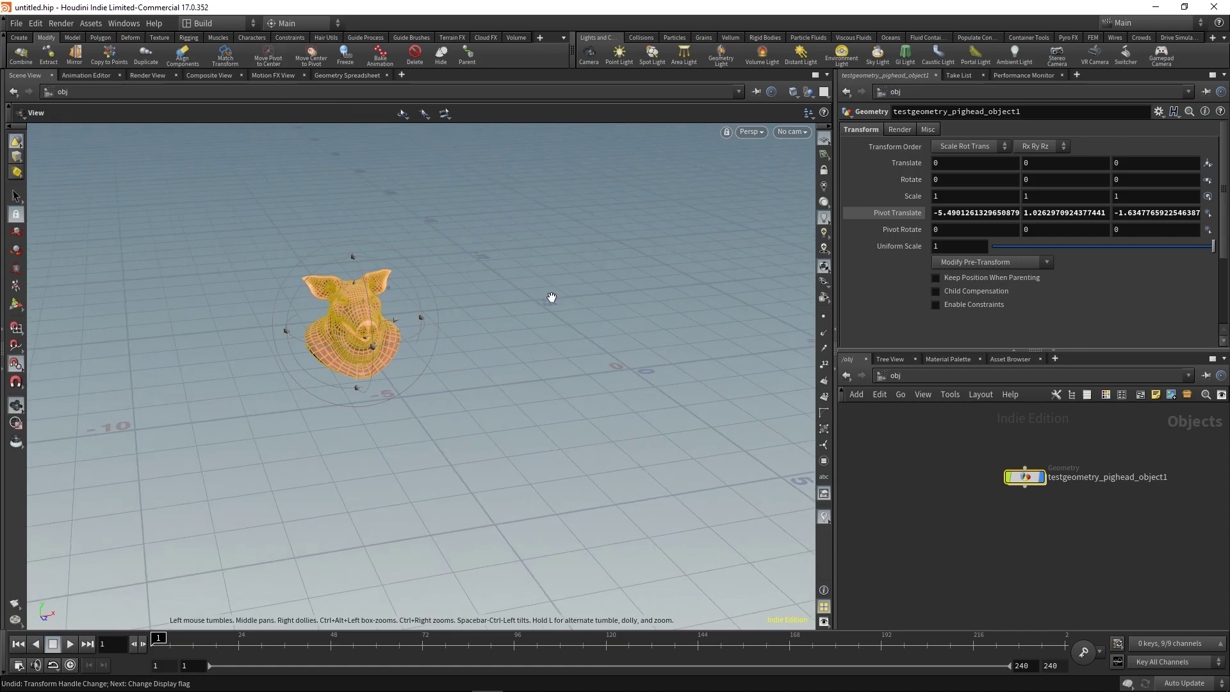
left_click_drag(549, 296, 571, 318)
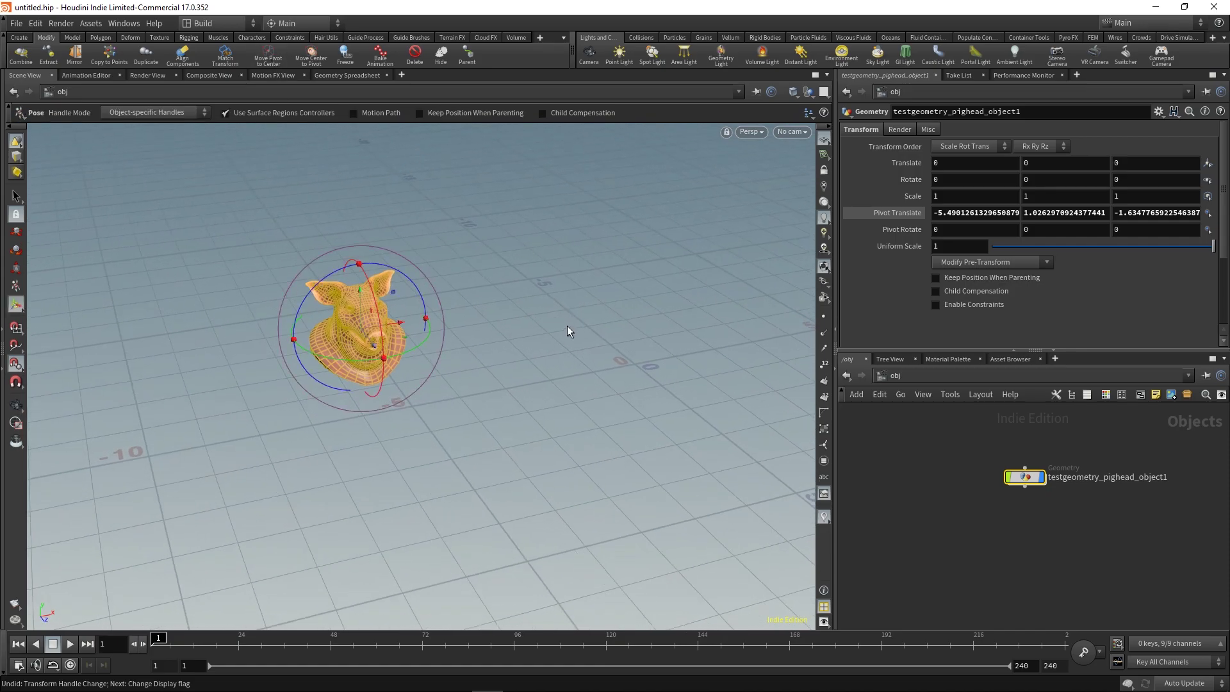
Step: Undo the pivot recentring, the head's translation and the addition of transform3
key("ctrl+z")
key("ctrl+z")
key("ctrl+z")
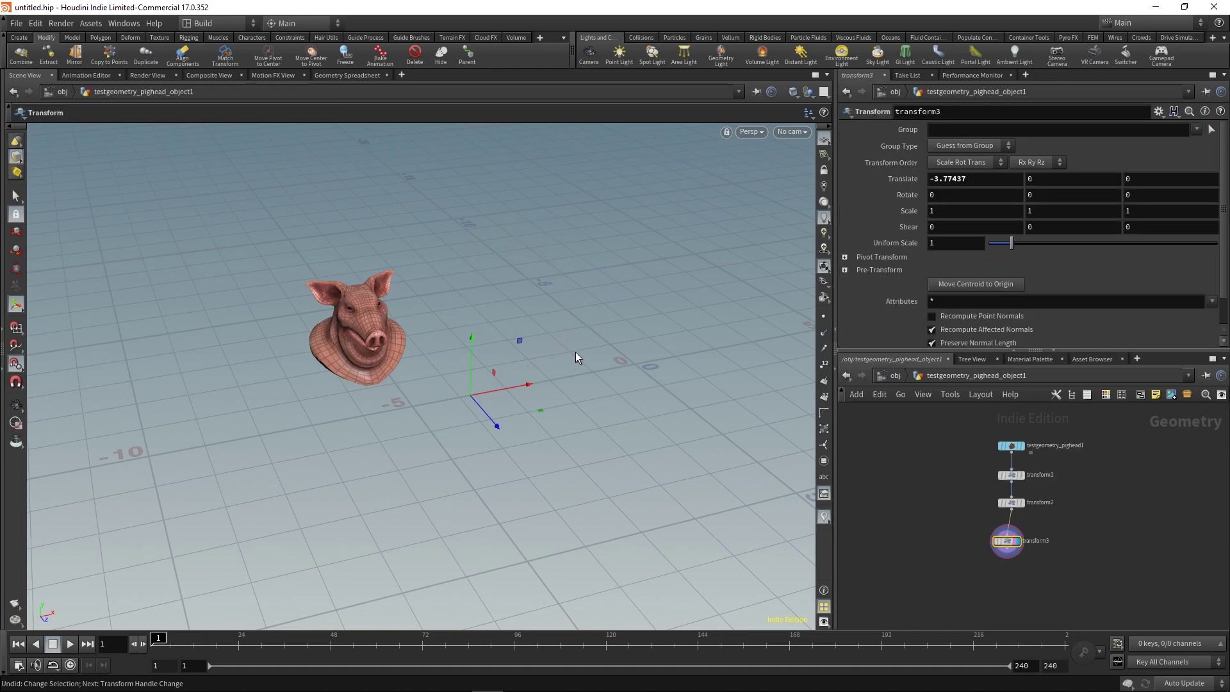
key("ctrl+z")
key("ctrl+z")
key("ctrl+z")
key("ctrl+z")
key("ctrl+z")
key("ctrl+z")
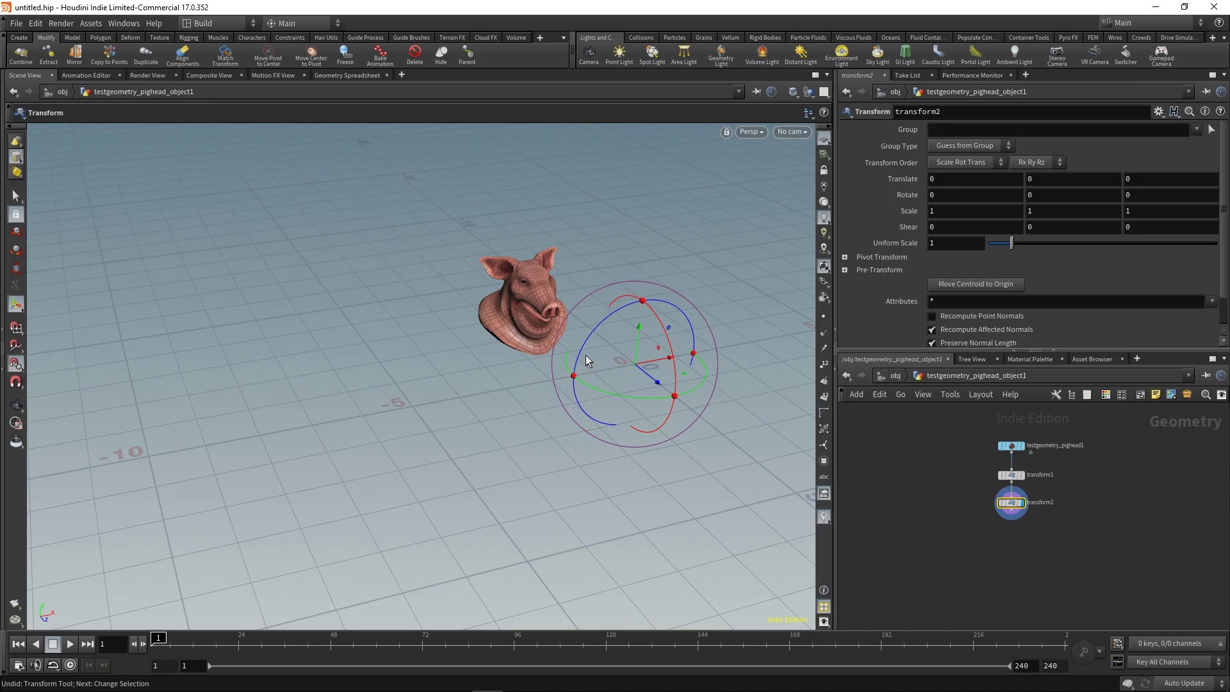
Step: Return to object level and reset the pig head object's Pivot Translate to its default
middle_click_drag(585, 355, 526, 364, "alt")
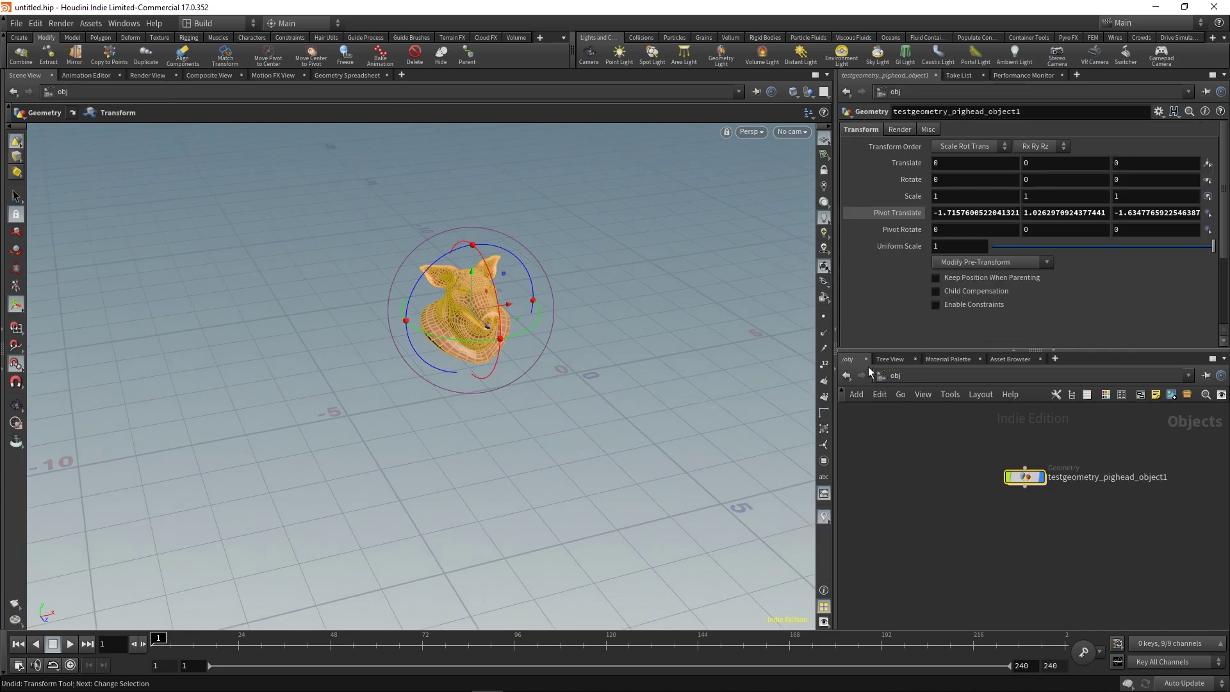
middle_click(905, 213, "ctrl")
left_click_drag(703, 368, 629, 383, "alt")
key("t")
Step: Append a Null named OUT_pig after transform2 inside the pig head object and return to object level
double_click(1025, 477)
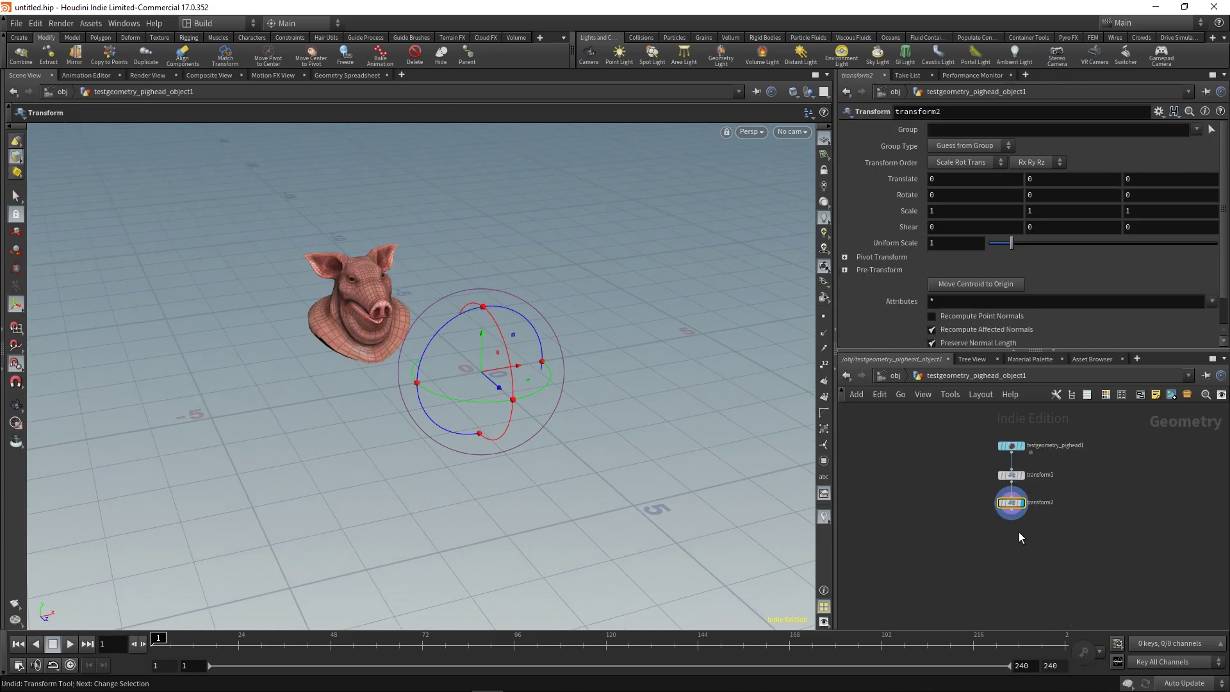
key("Tab")
type("nul")
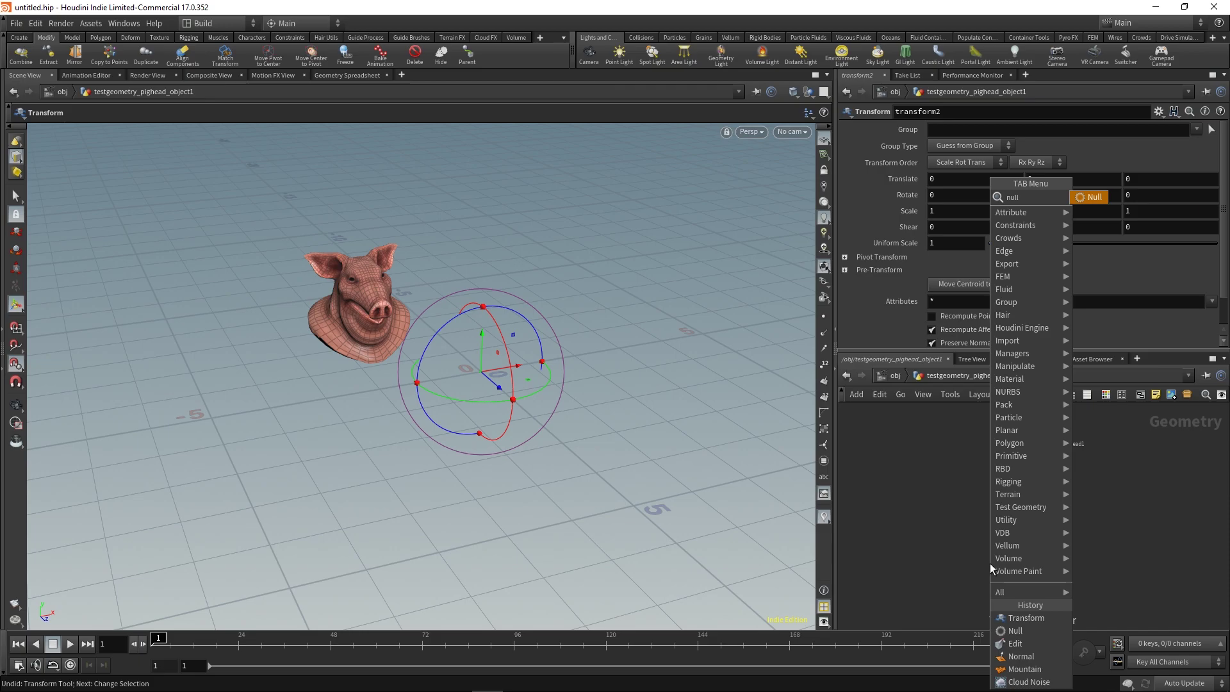
key("Return")
left_click(990, 565)
left_click_drag(1013, 517, 1017, 551)
left_click(1030, 545)
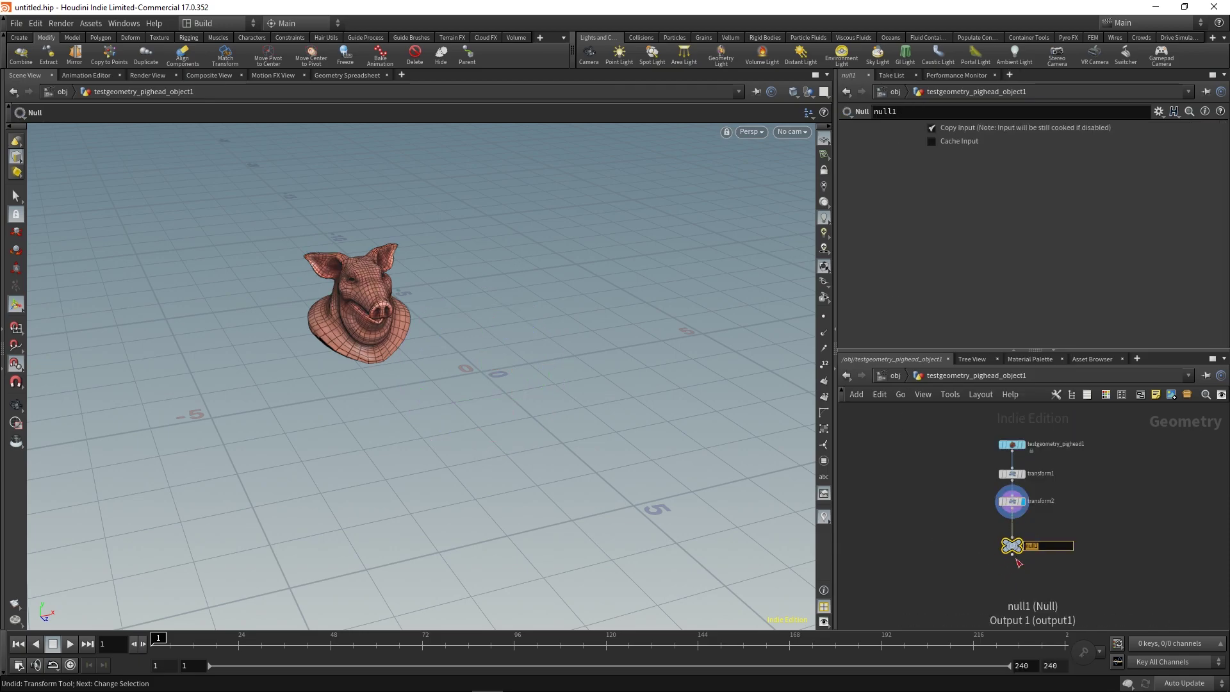
type("OUT_pig")
key("Return")
key("u")
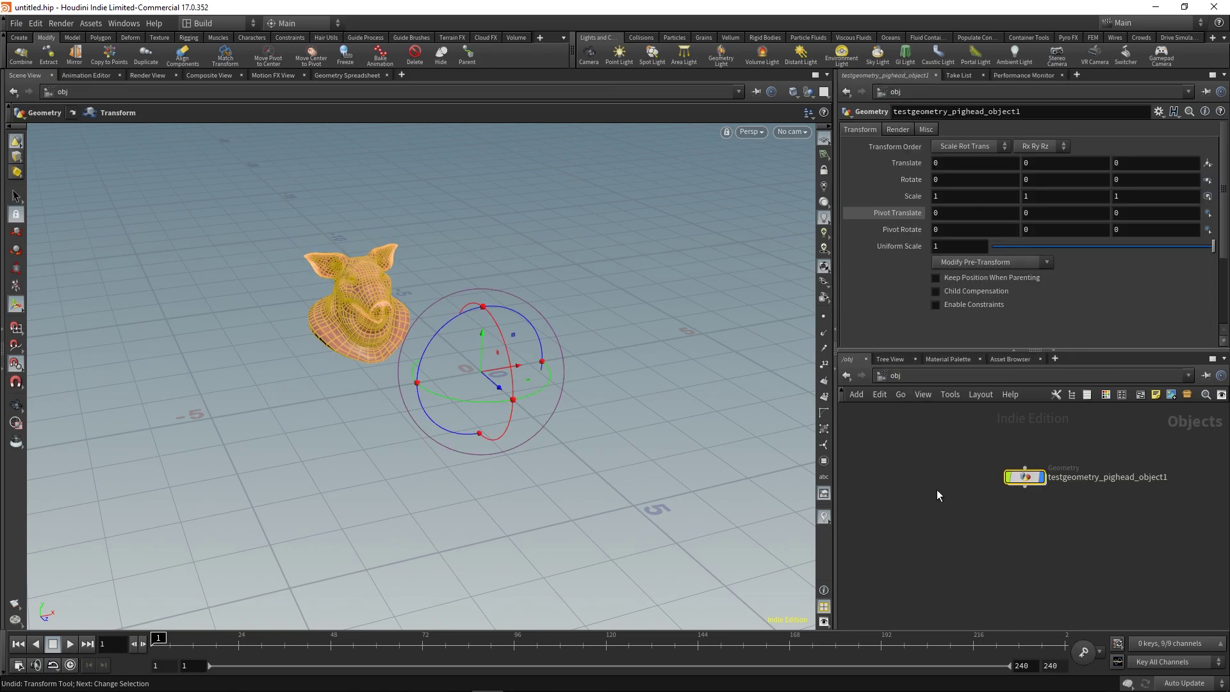
Step: Reference the pig head object's Pivot Translate to the bounding box centroid of OUT_pig through the scene data chooser
right_click(908, 214)
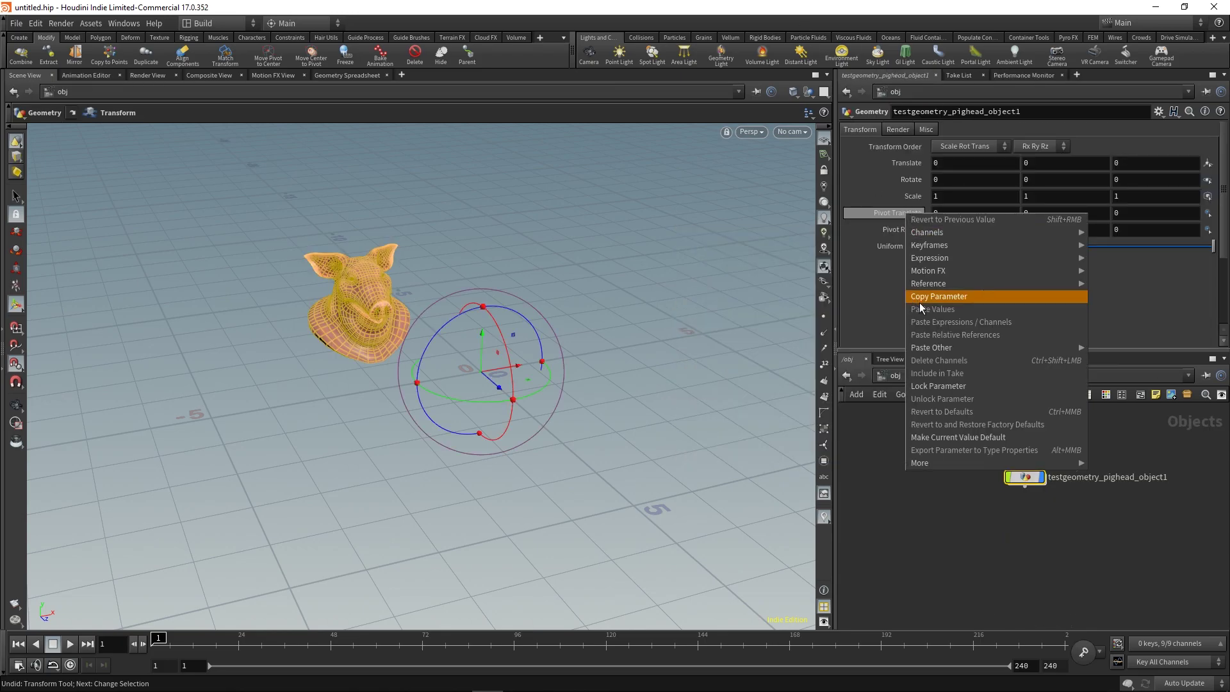
mouse_move(954, 286)
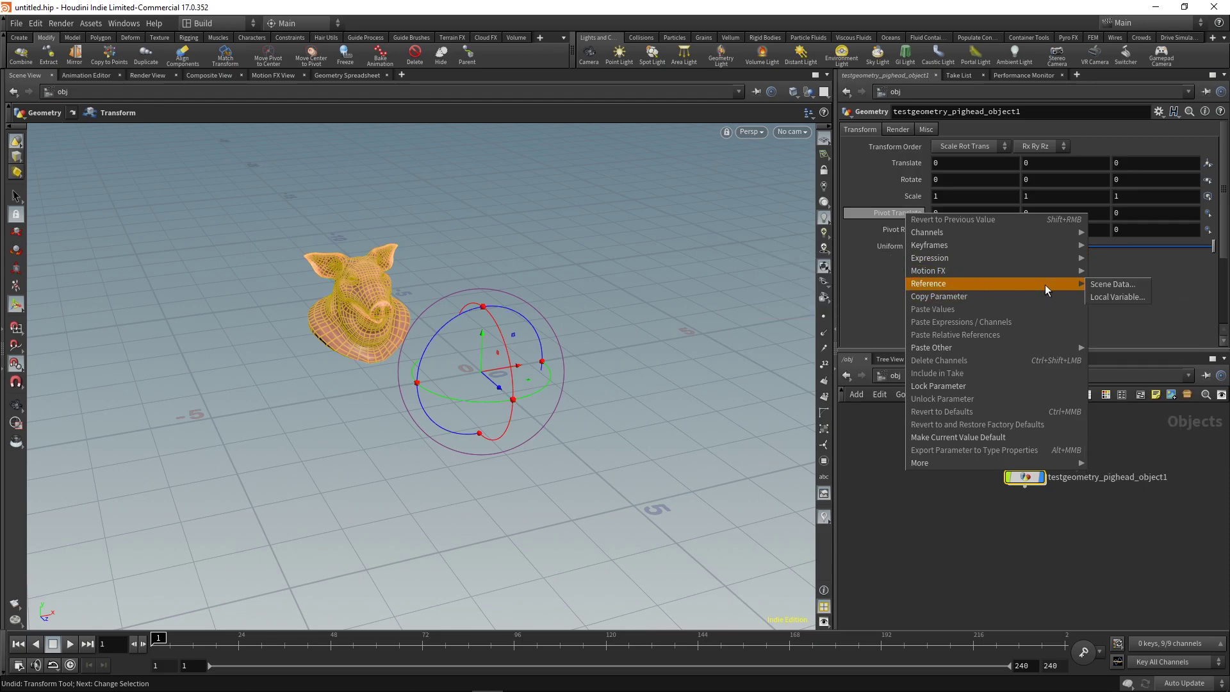
left_click(1108, 286)
left_click(1020, 224)
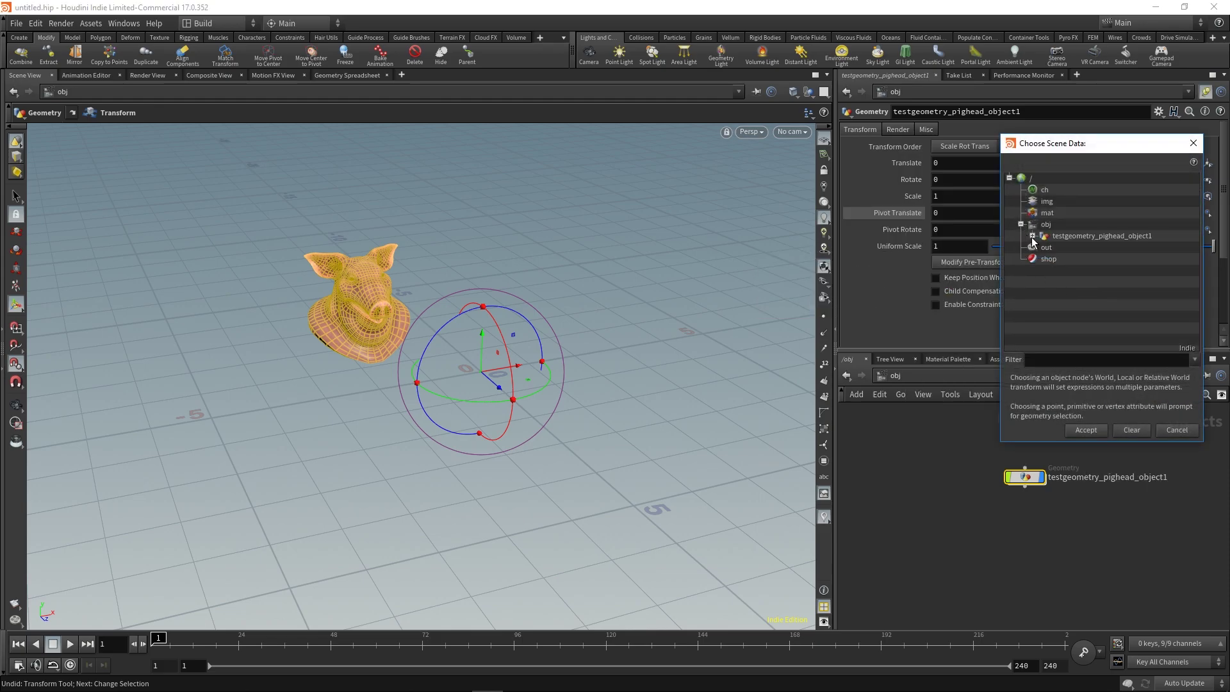
left_click(1032, 236)
left_click(1043, 271)
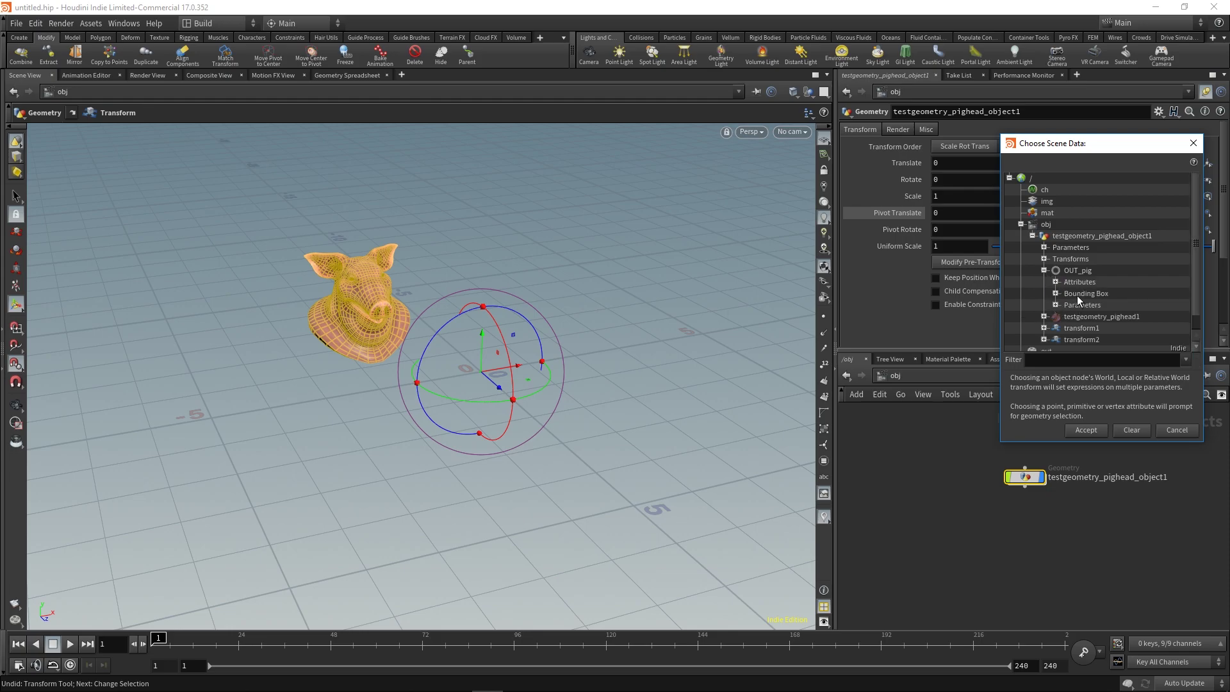
left_click(1055, 293)
left_click(1089, 305)
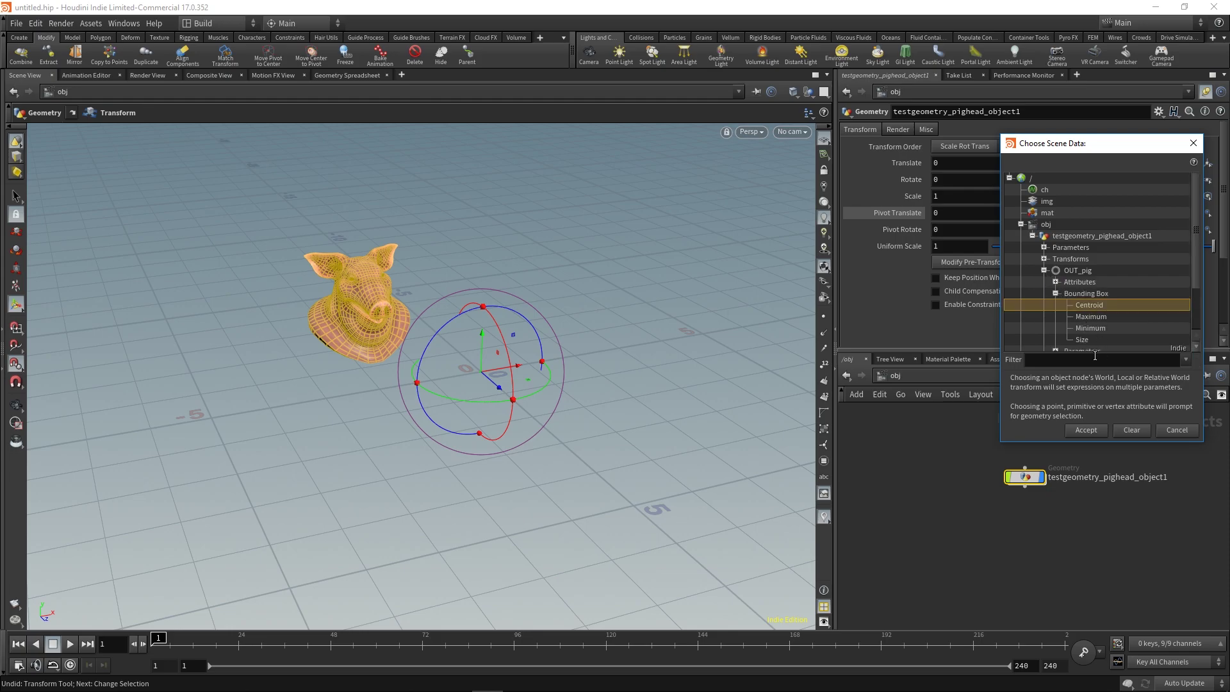
left_click(1083, 429)
middle_click_drag(443, 367, 506, 404, "alt")
right_click_drag(506, 404, 577, 403, "alt")
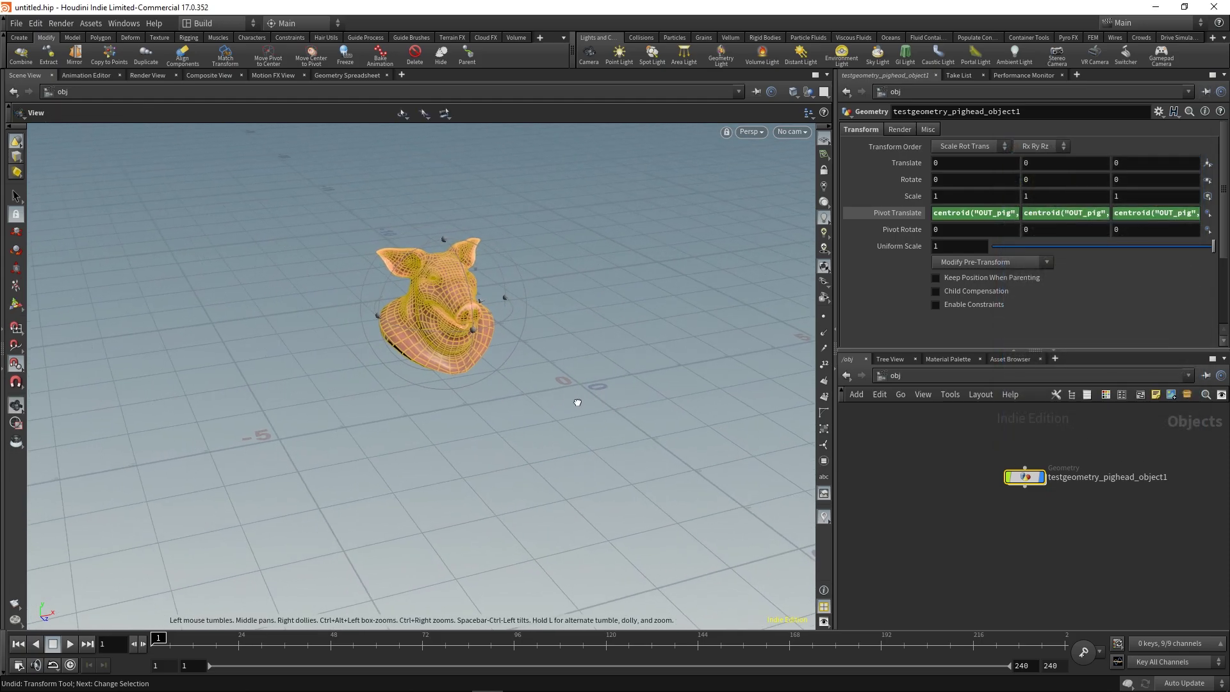
Step: Enter the pig head network and insert a Transform node between transform2 and OUT_pig
double_click(1028, 482)
middle_click_drag(956, 524, 970, 521)
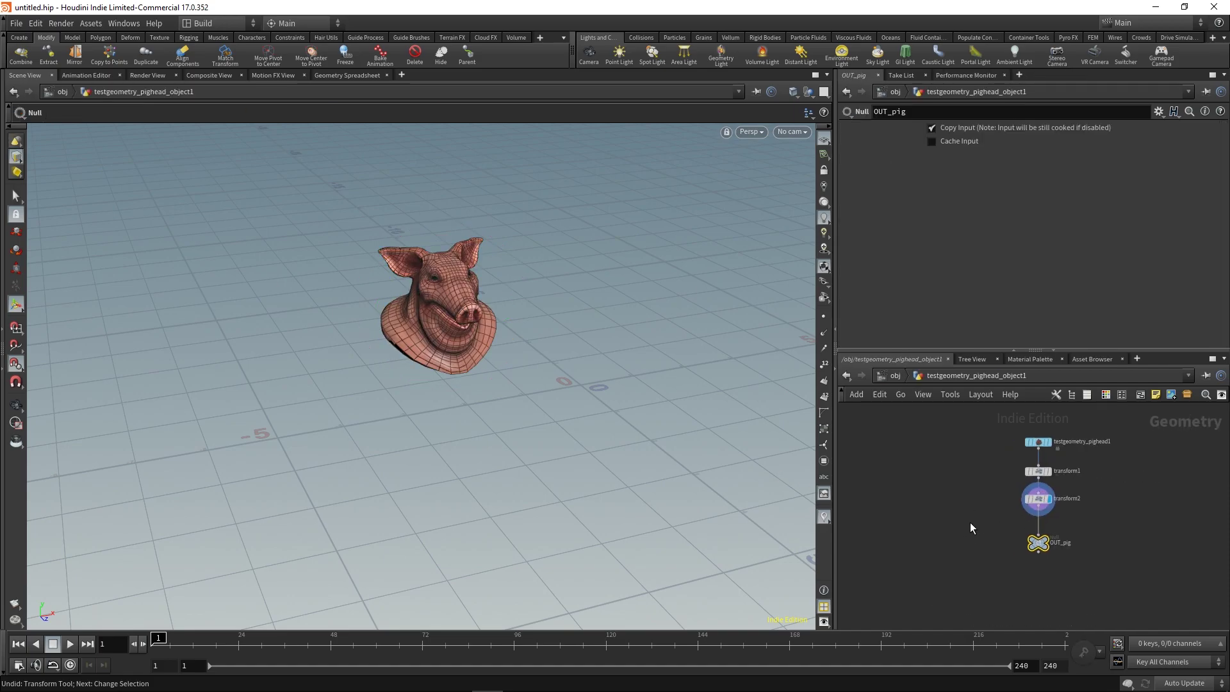
key("Tab")
key("Return")
left_click(981, 515)
left_click_drag(1001, 517, 1057, 525)
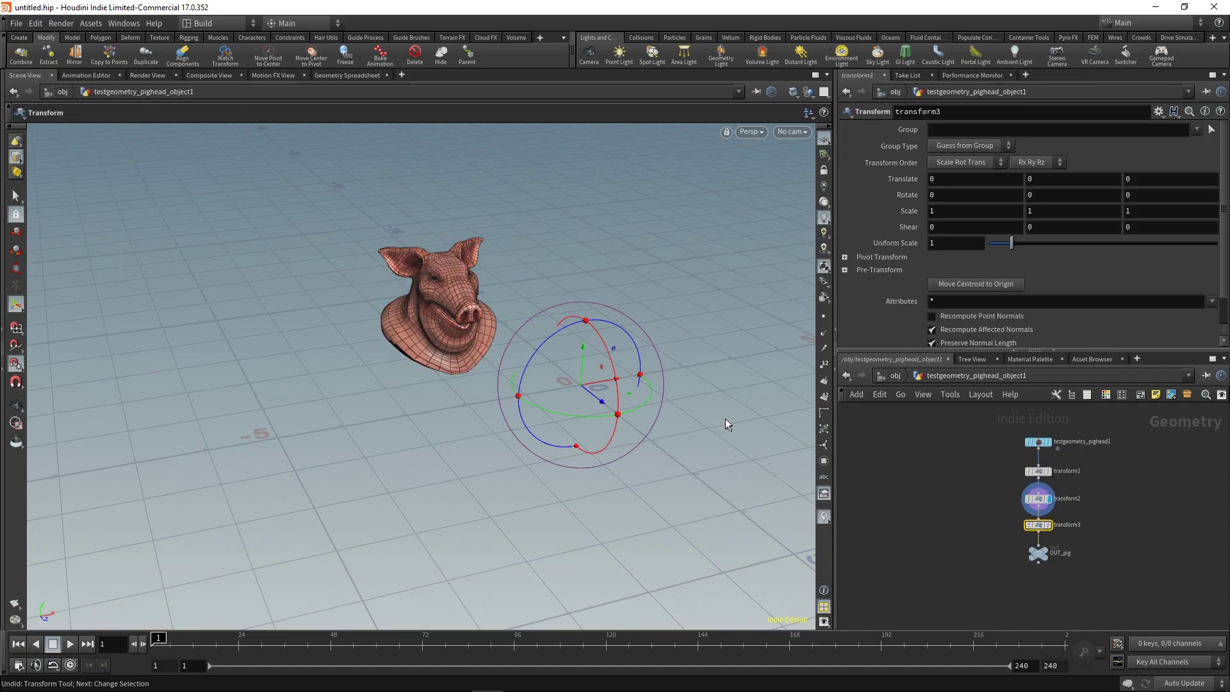
Step: Translate the head about -1.85 along X and -5.40 along Z with transform3
left_click_drag(608, 382, 501, 403)
left_click_drag(440, 455, 507, 417, "alt")
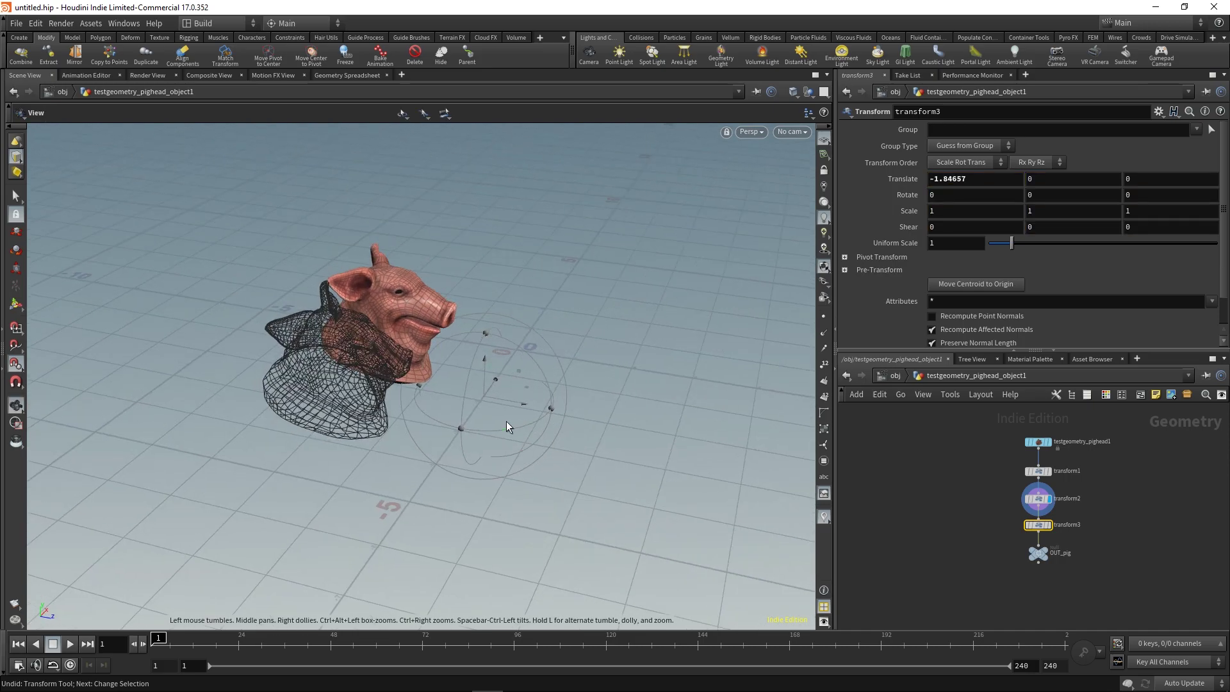
middle_click_drag(609, 442, 674, 423, "alt")
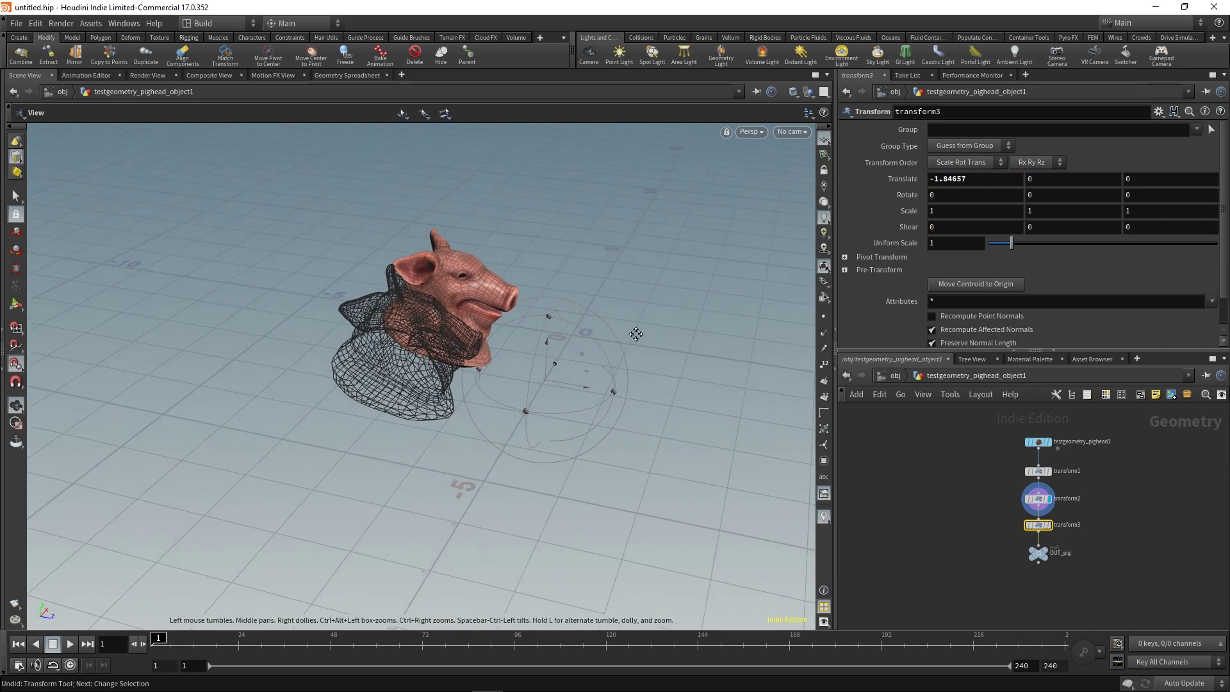
left_click_drag(674, 423, 667, 448, "alt")
key("t")
left_click_drag(591, 400, 513, 380)
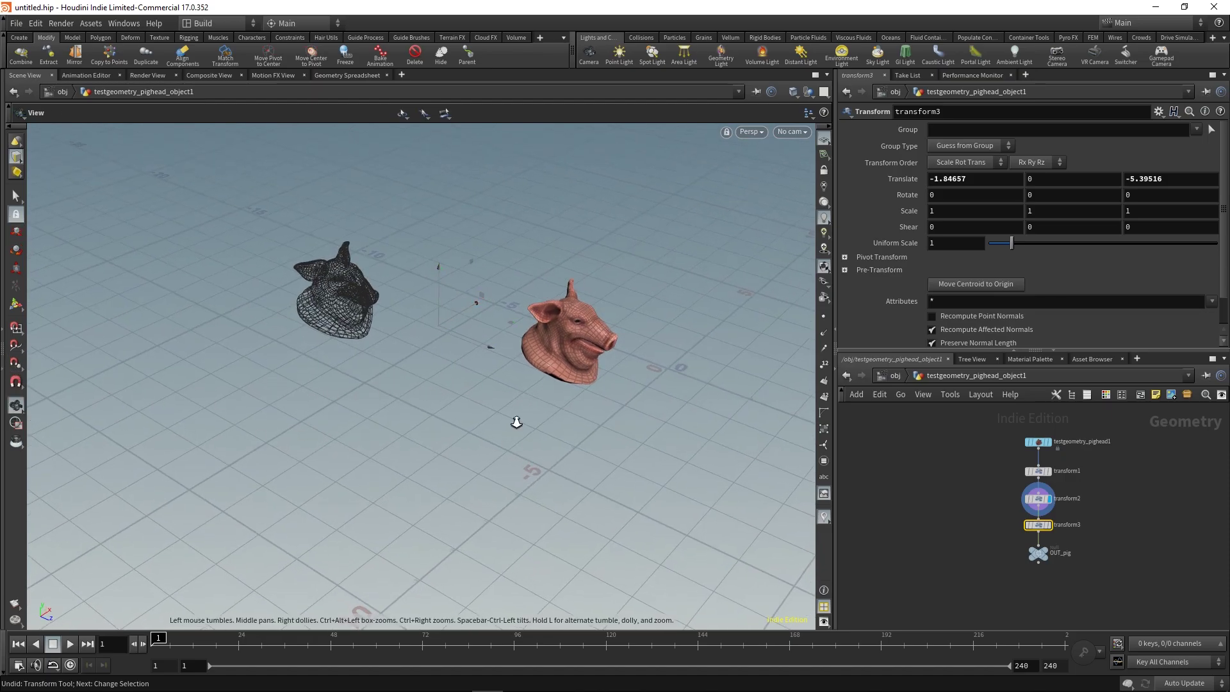
right_click_drag(513, 423, 453, 390, "alt")
left_click_drag(453, 390, 604, 413, "alt")
left_click(971, 450)
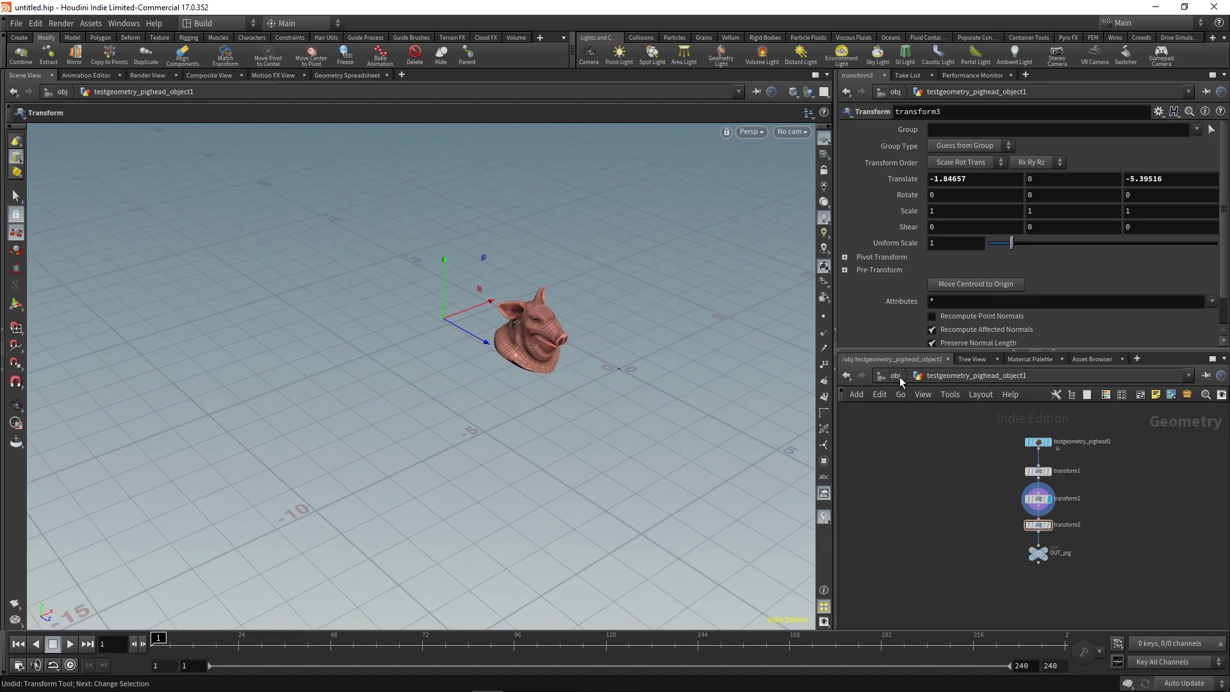
Step: Compare the pivot with the head at object level, make OUT_pig the displayed node and return to object level
left_click(897, 376)
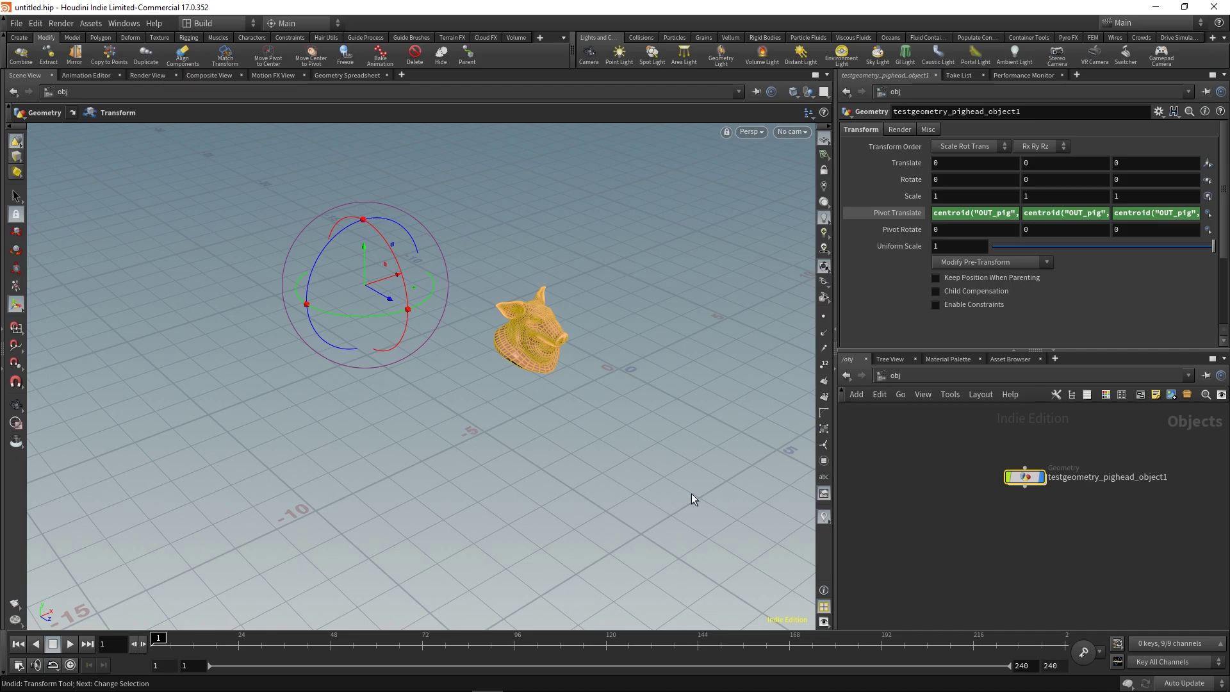
left_click_drag(549, 404, 605, 441, "alt")
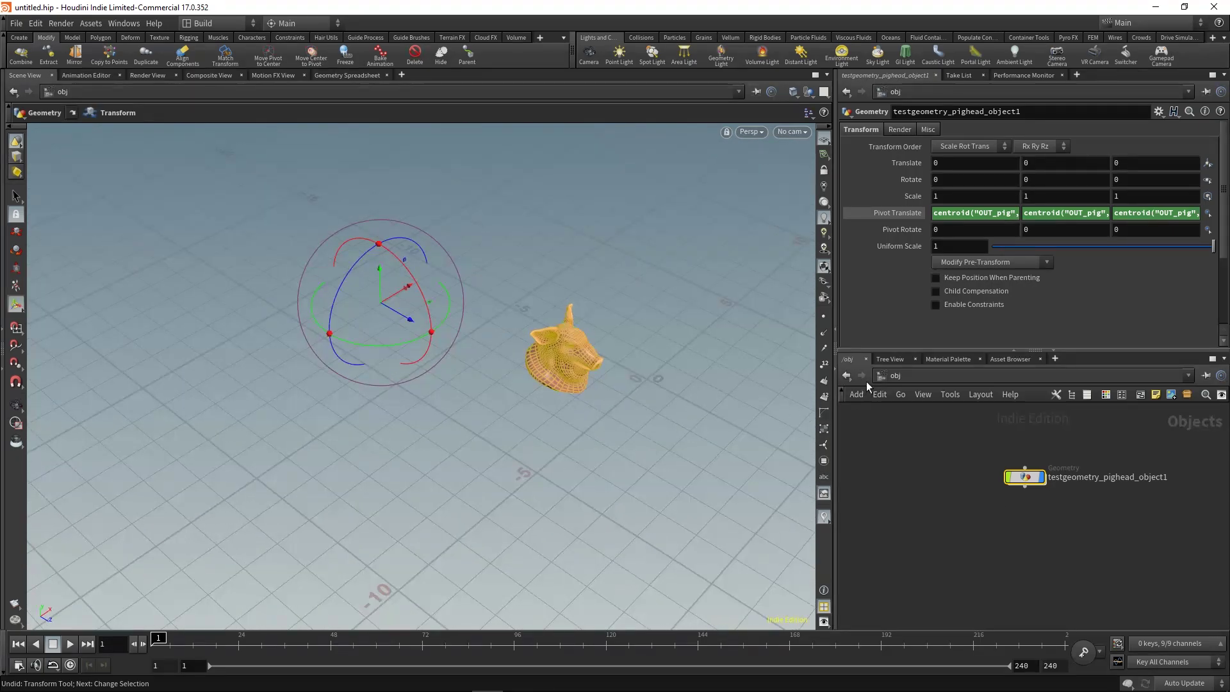
double_click(1024, 475)
left_click(1034, 551)
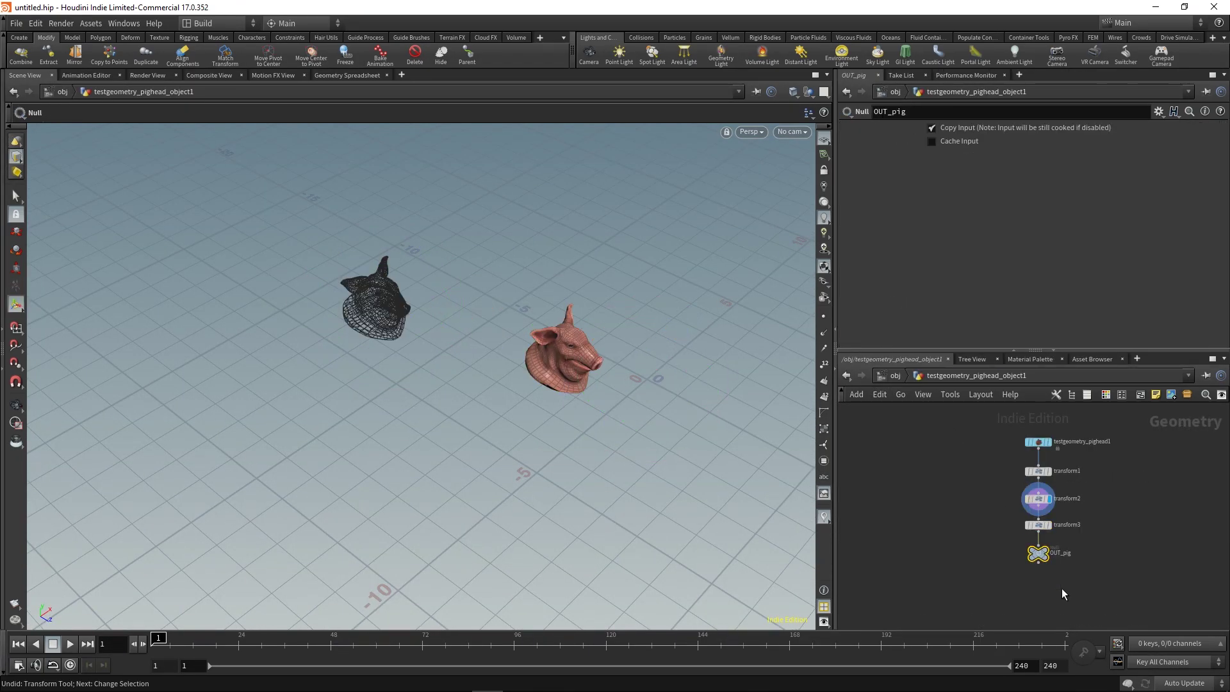
left_click(894, 376)
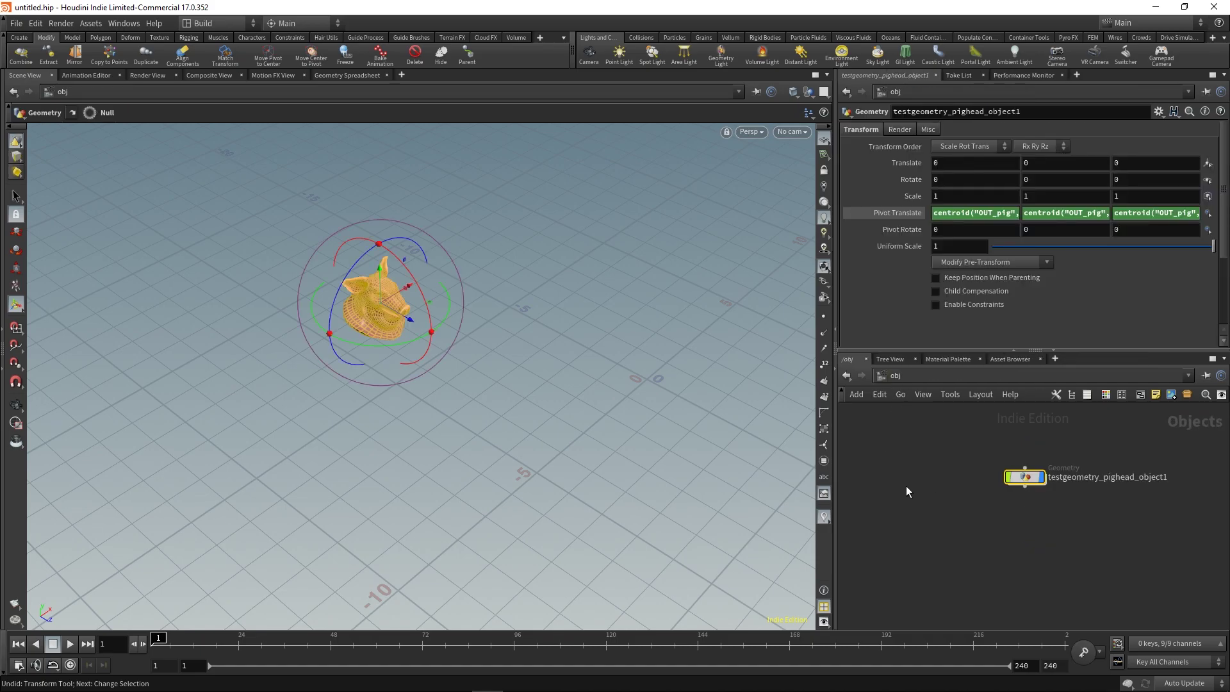
Step: Clear the centroid reference from the pig head object's Pivot Translate and undo the Move Center to Pivot operation
key("Escape")
left_click_drag(596, 398, 513, 412)
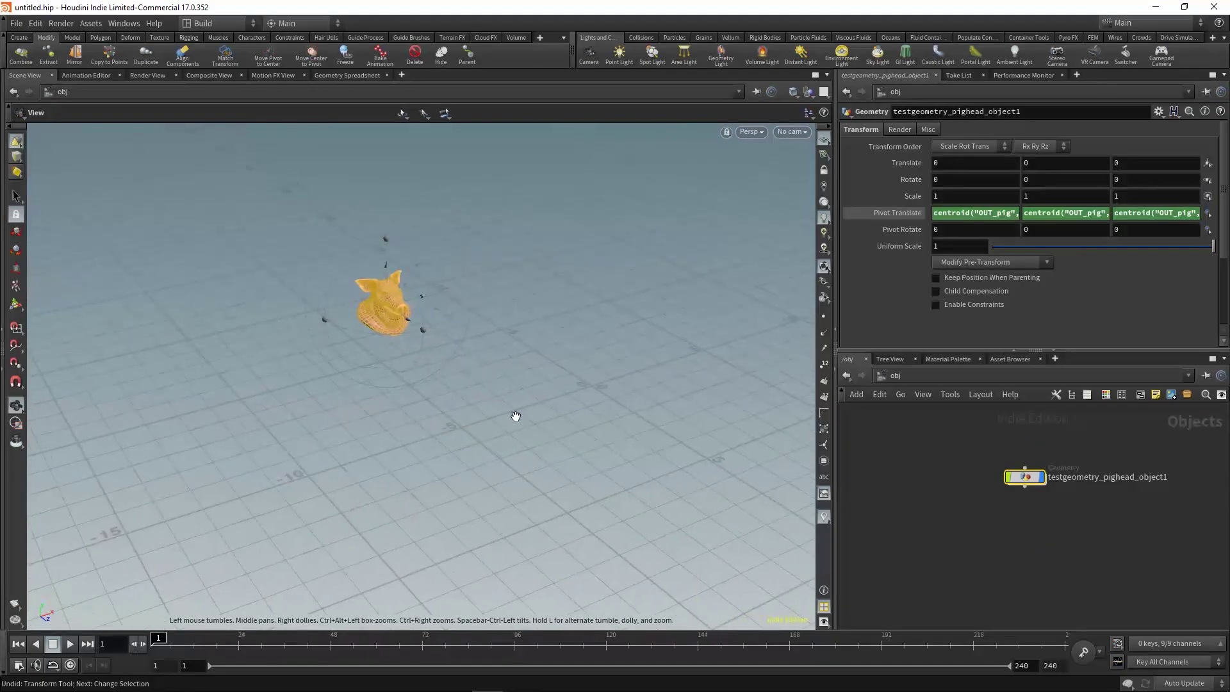
key("t")
key("s")
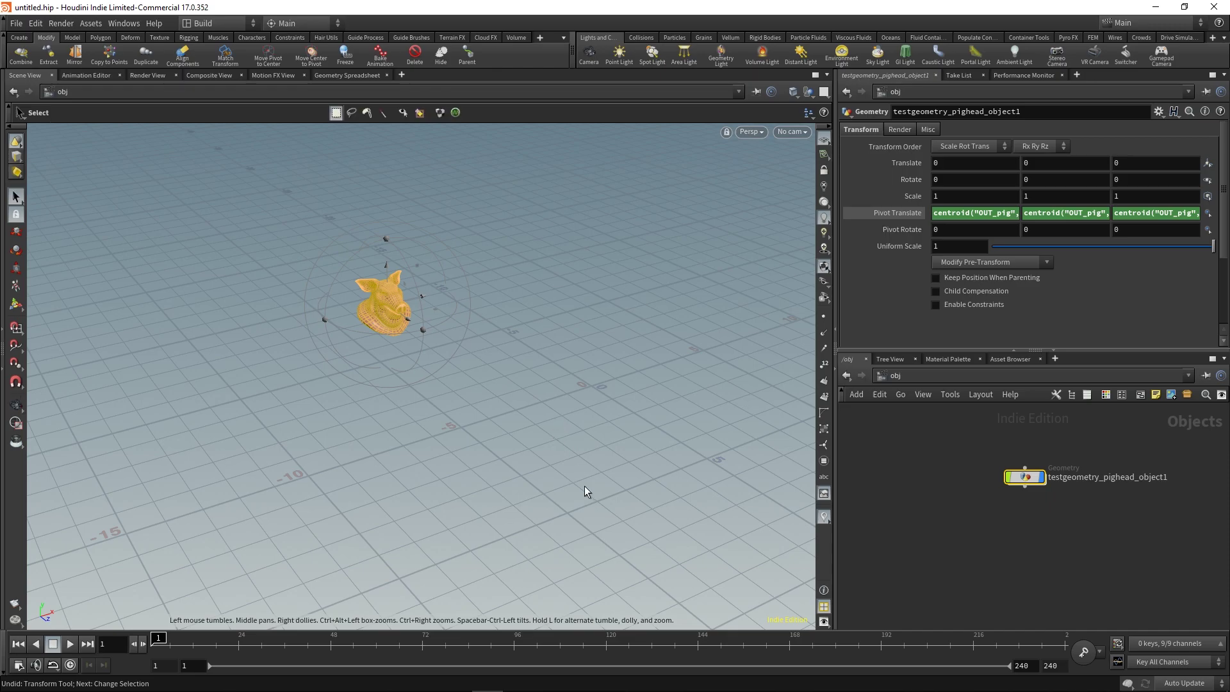
key("ctrl+z")
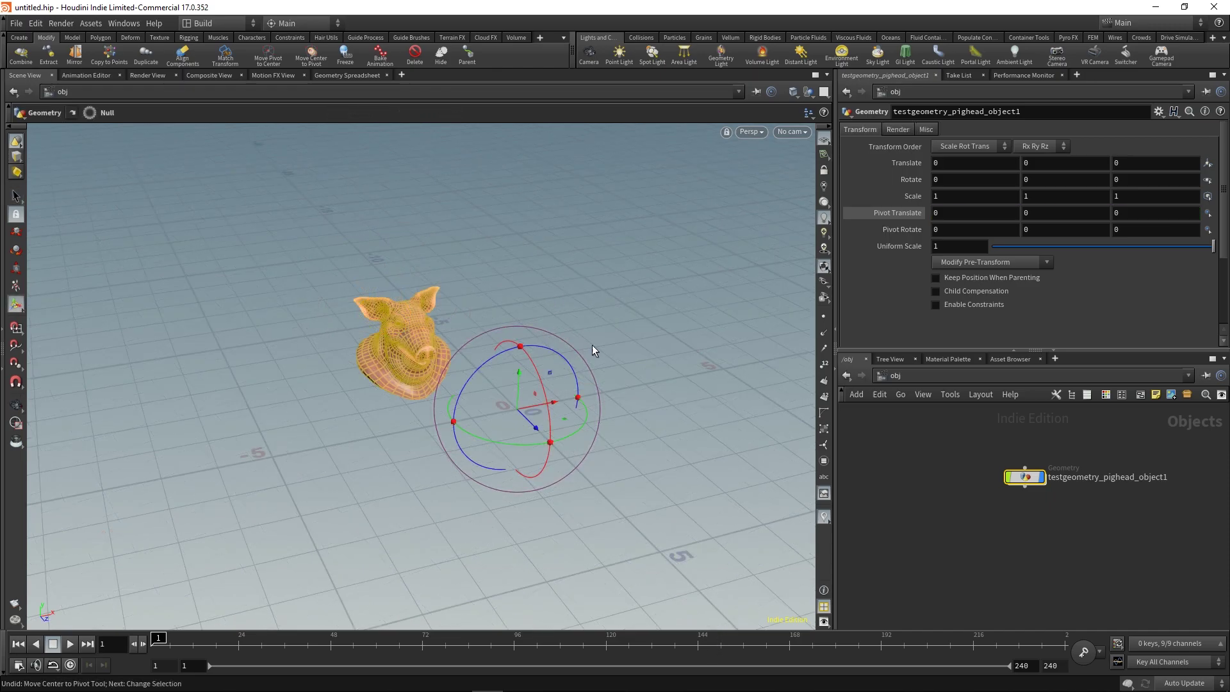
Step: Move the pig head's center to the object's pivot with Move Center to Pivot
middle_click_drag(553, 265, 533, 252, "alt")
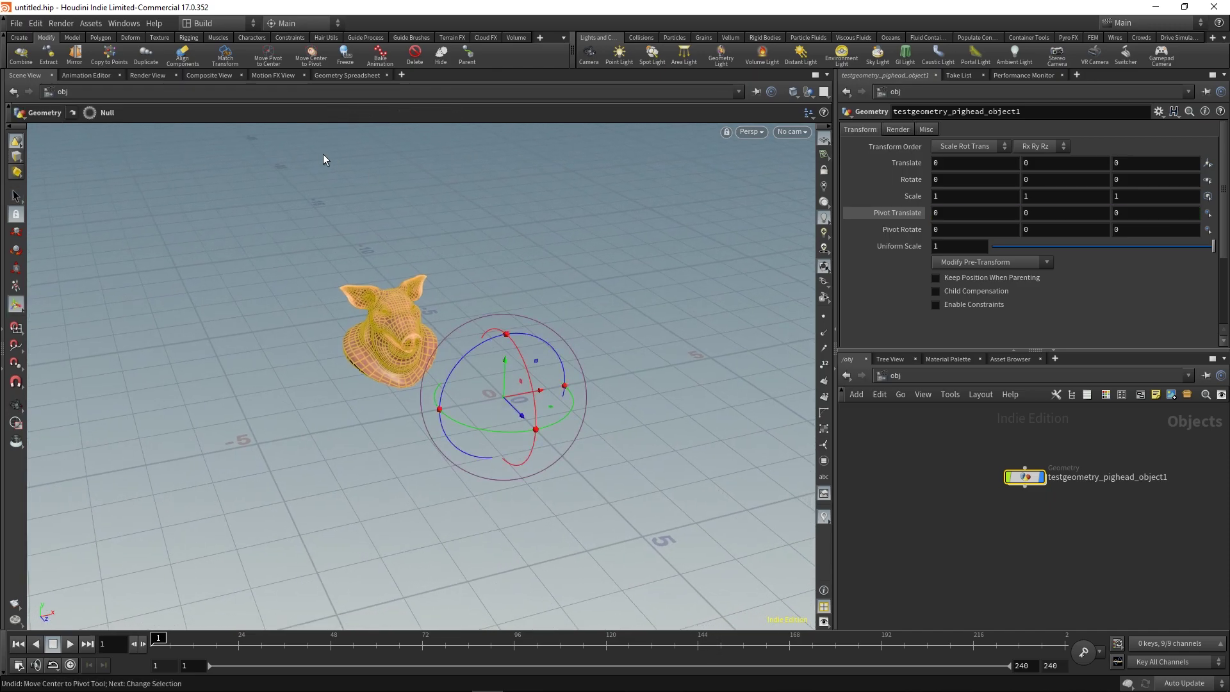
left_click(312, 60)
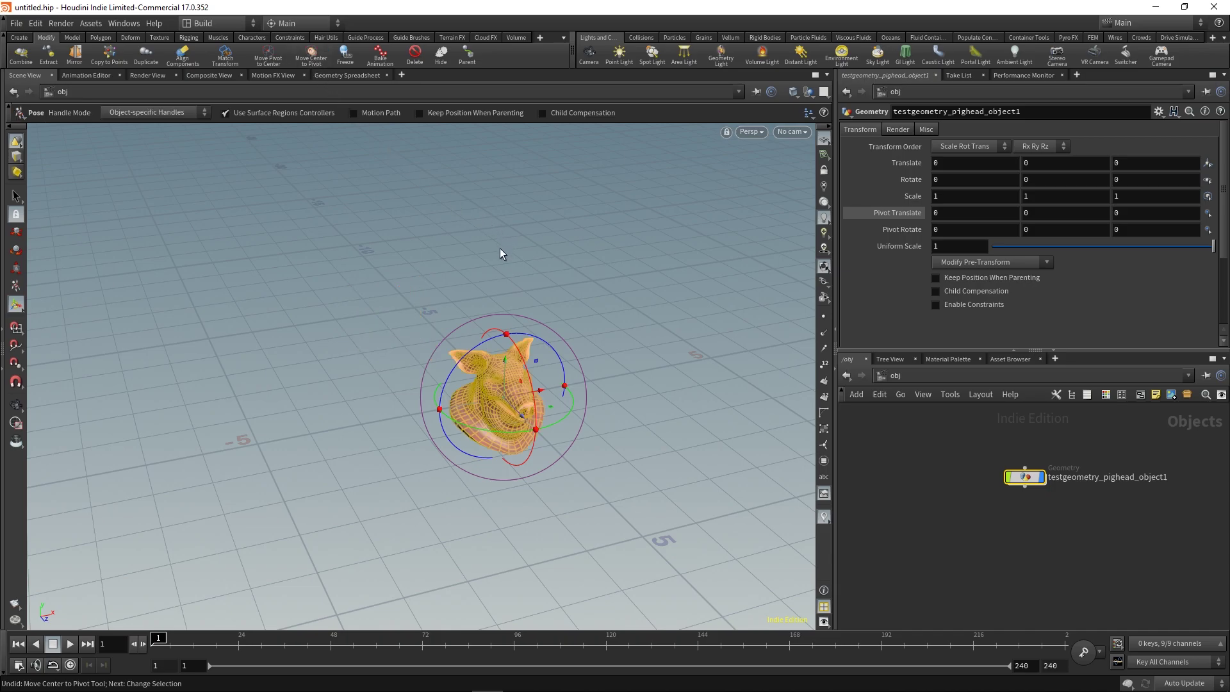
left_click_drag(495, 280, 486, 313, "alt")
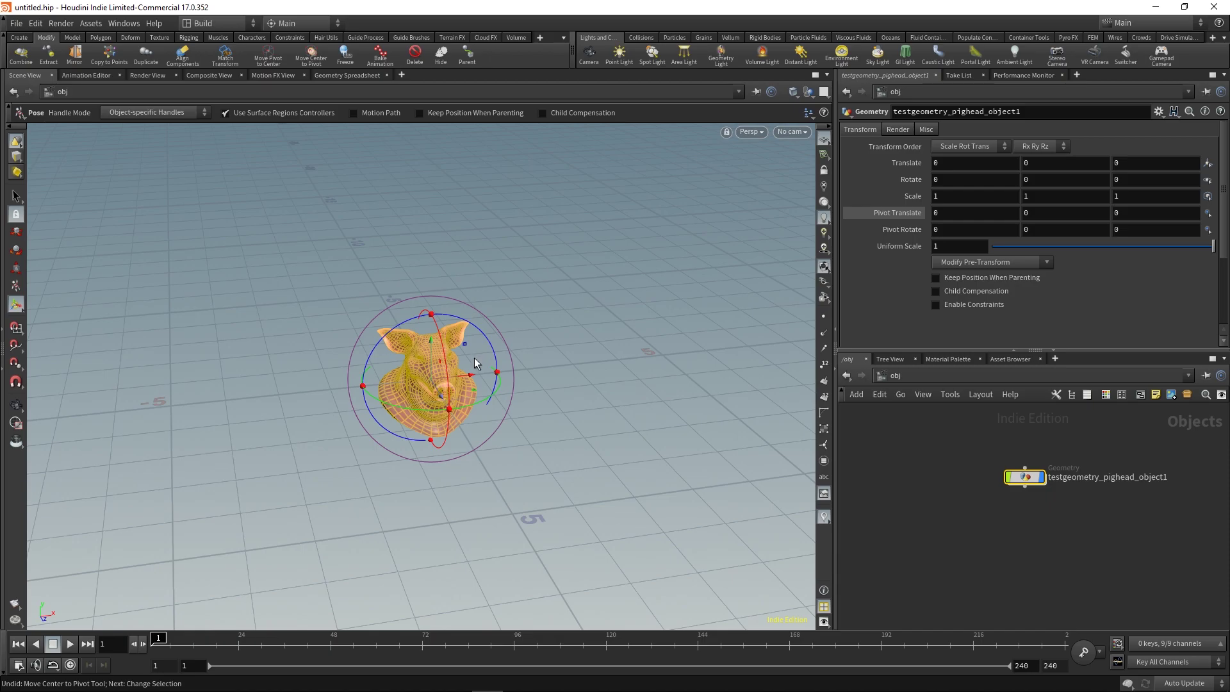
Step: Move the object's pivot away from the head to about 3.27 in X and 2.73 in Y, and reselect the object
key("Insert")
left_click_drag(481, 329, 644, 186)
key("Escape")
left_click_drag(545, 305, 607, 299)
key("s")
left_click_drag(615, 214, 649, 235)
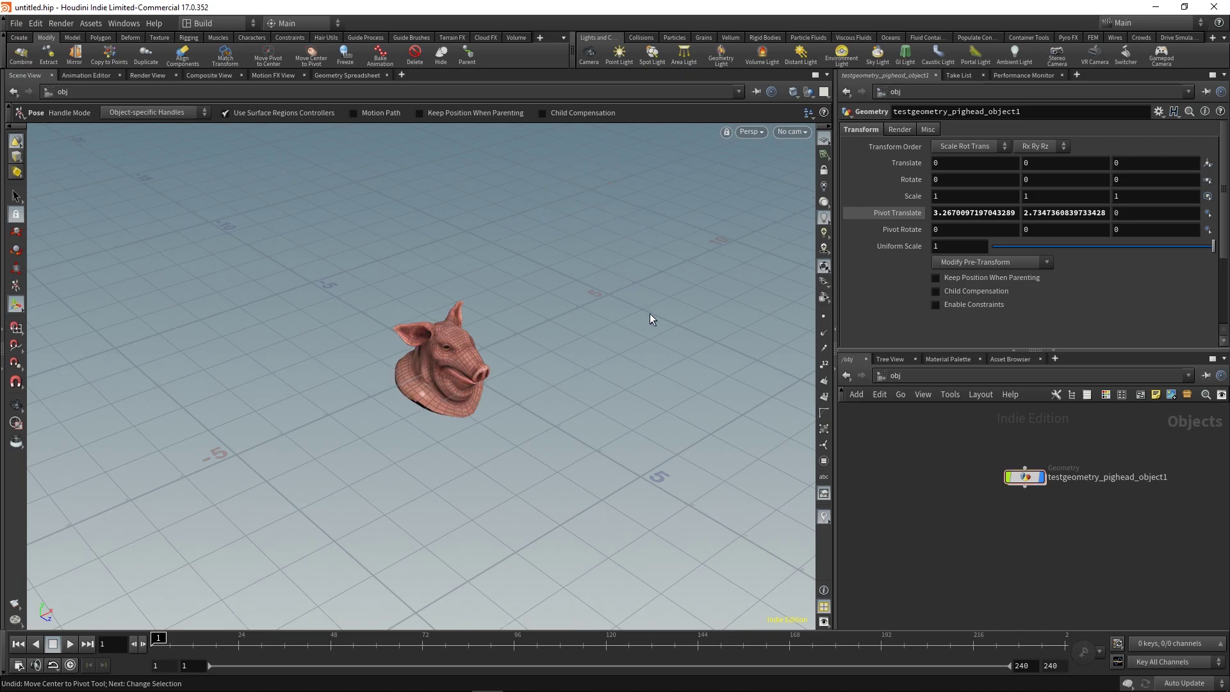
left_click(1011, 477)
left_click_drag(602, 224, 551, 393)
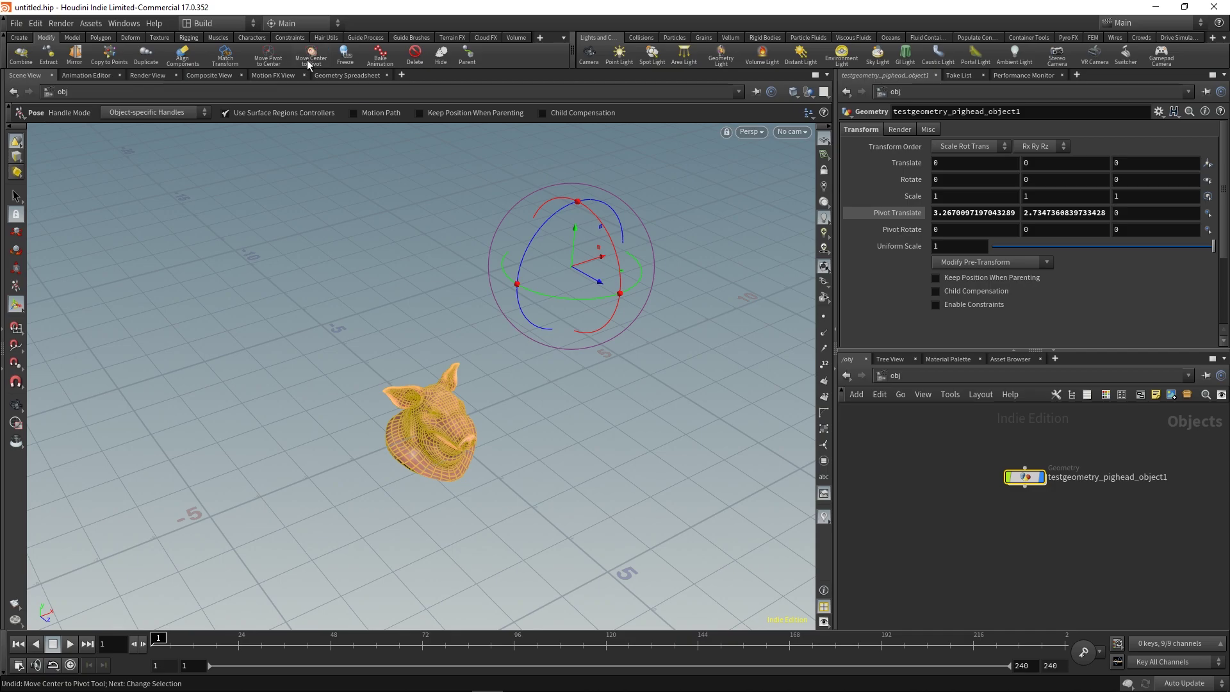
Step: Reset the object's Pivot Translate to its default and delete both move_to_pivot nodes below OUT_pig
middle_click(905, 212, "ctrl")
middle_click_drag(613, 366, 623, 346, "alt")
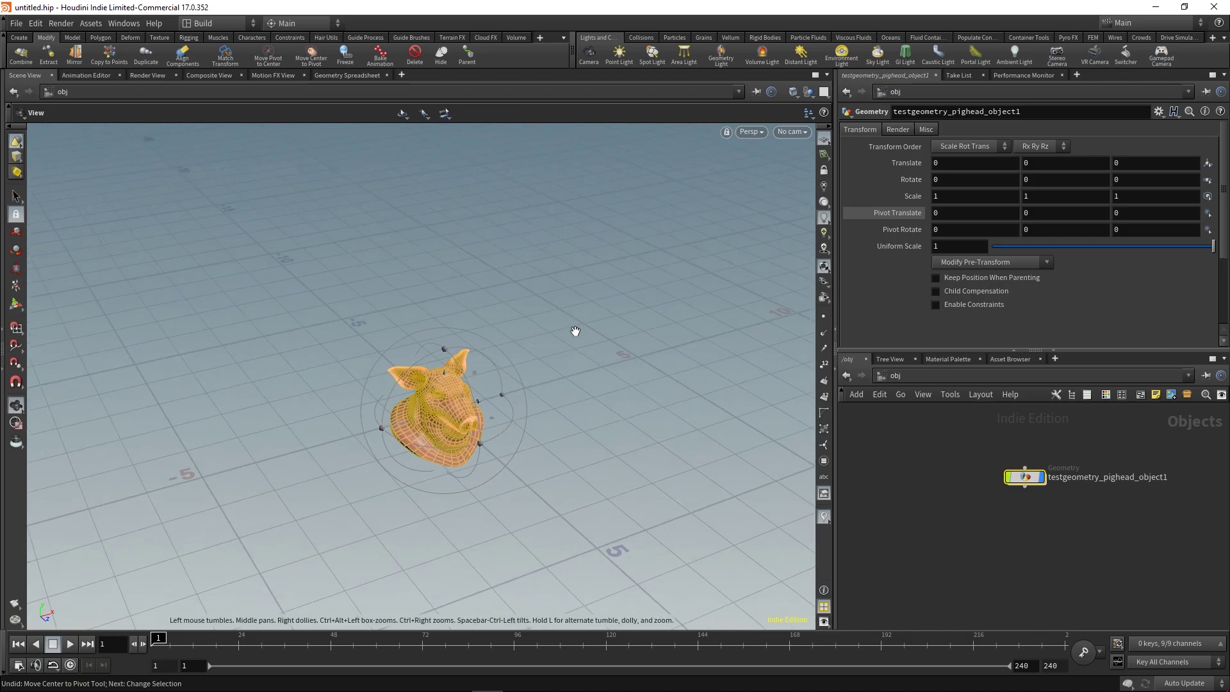
double_click(1023, 479)
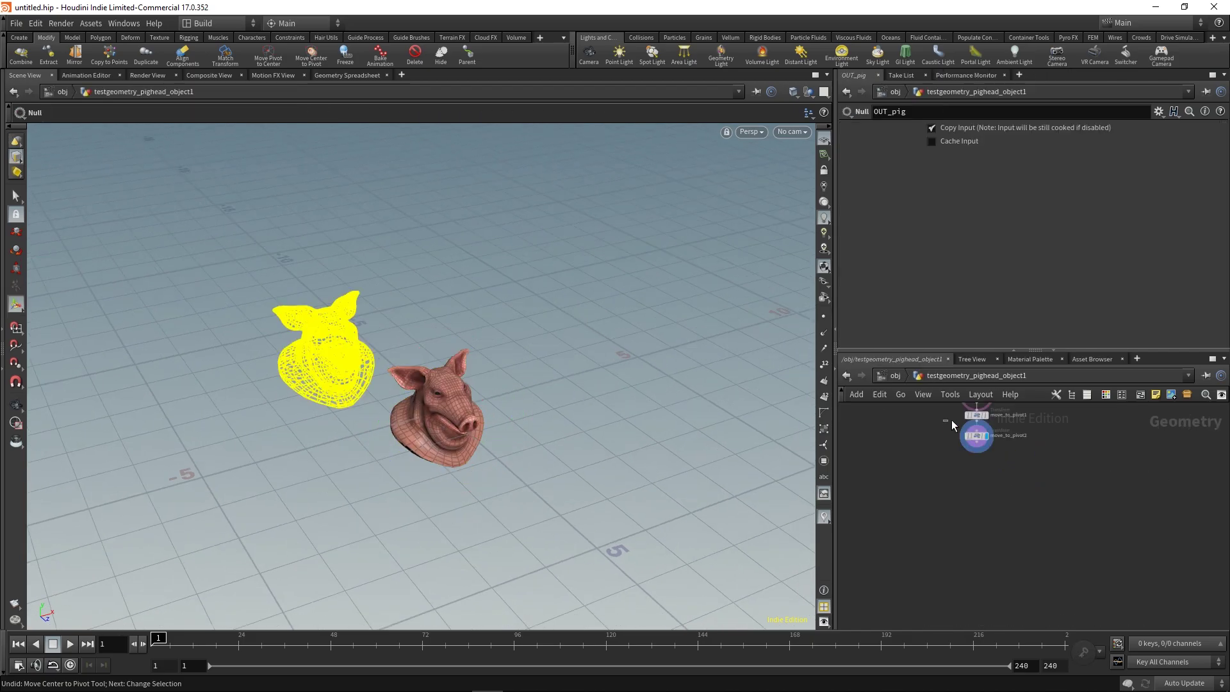
left_click(971, 436)
left_click_drag(1003, 488, 1007, 472)
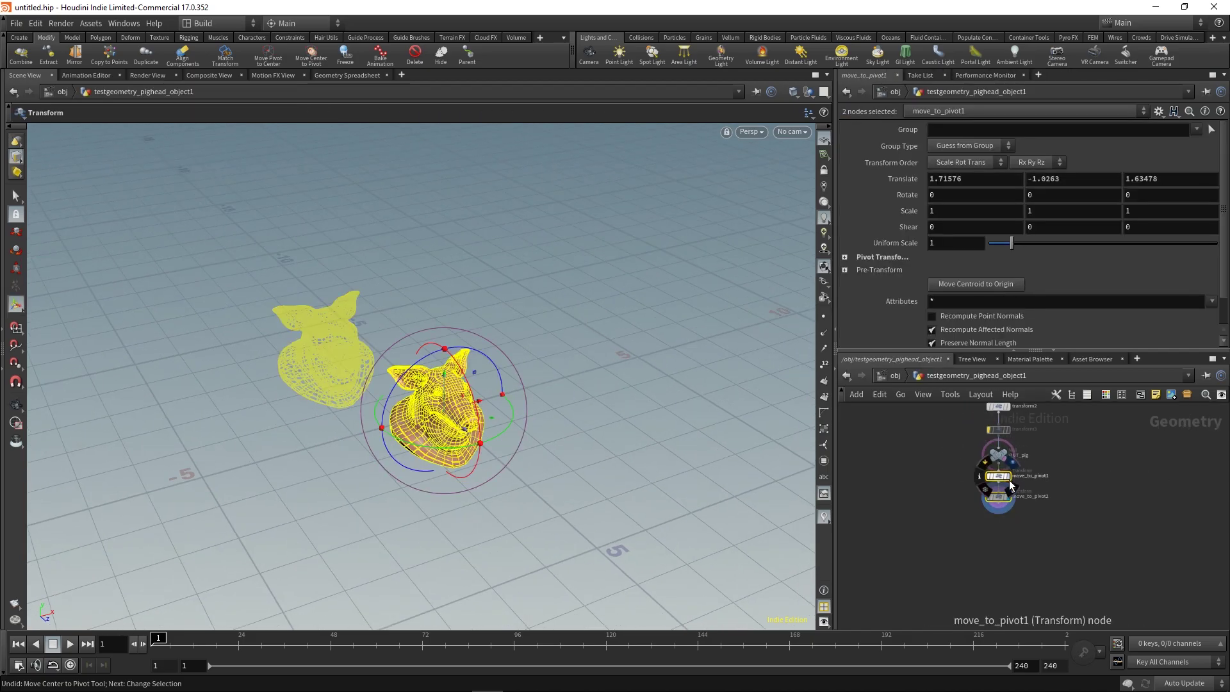
key("Delete")
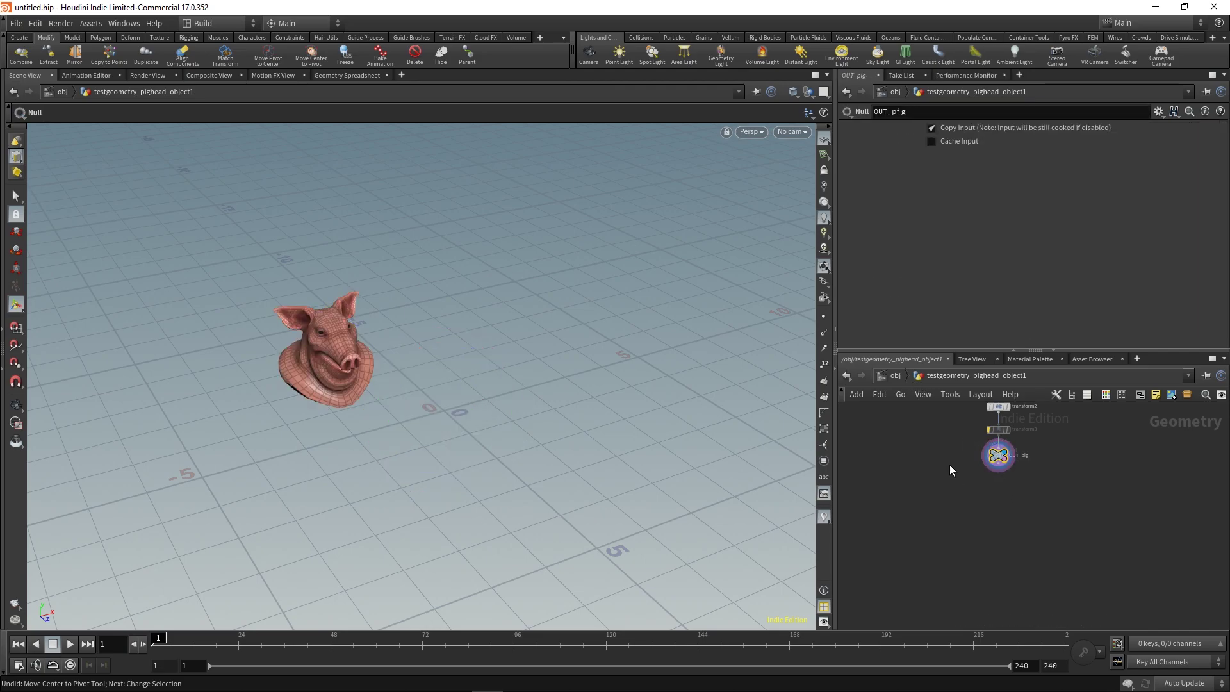
Step: Insert a copy of transform2 directly above OUT_pig and translate the head with it by about -3.63 in X and -3.17 in Z
left_click_drag(1000, 406, 1002, 456, "alt")
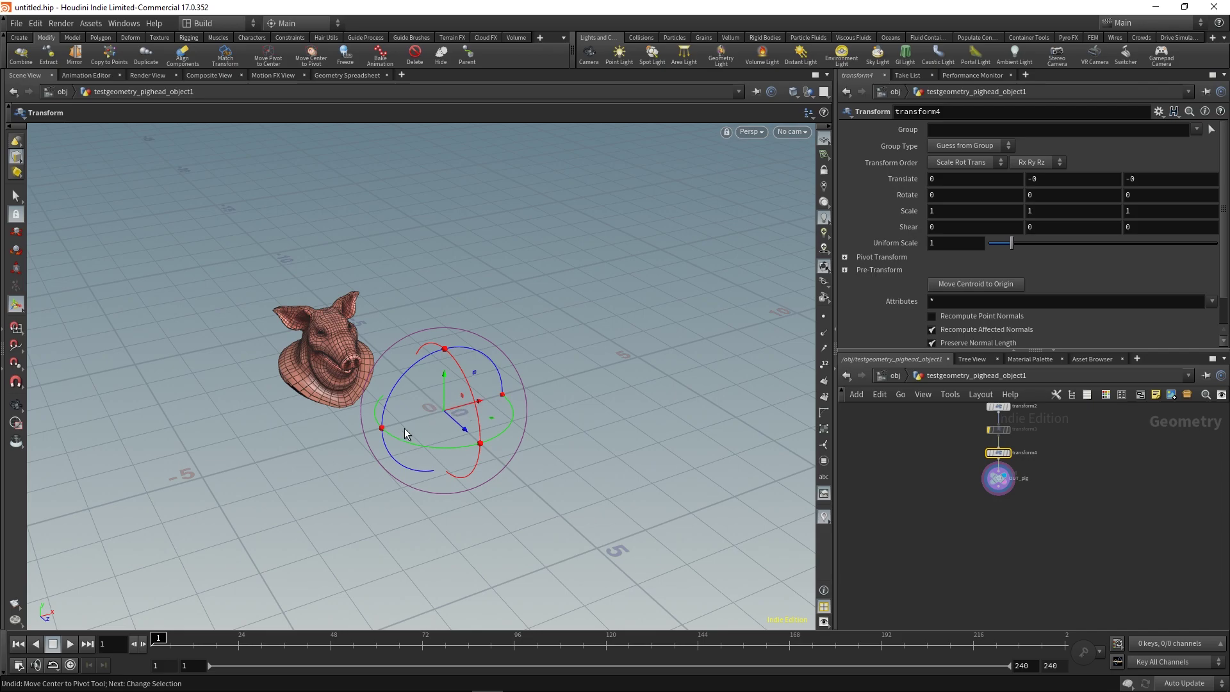
key("t")
left_click_drag(472, 404, 326, 442)
left_click_drag(425, 426, 428, 451, "alt")
middle_click_drag(428, 452, 485, 461, "alt")
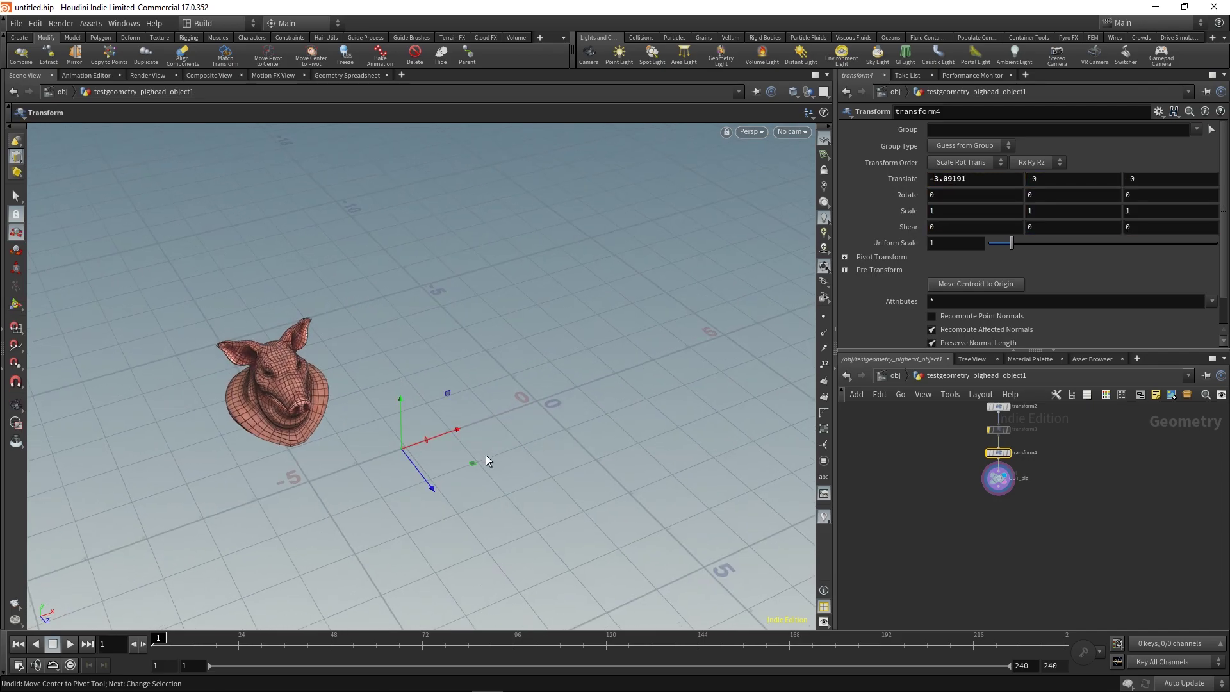
left_click_drag(474, 463, 576, 410)
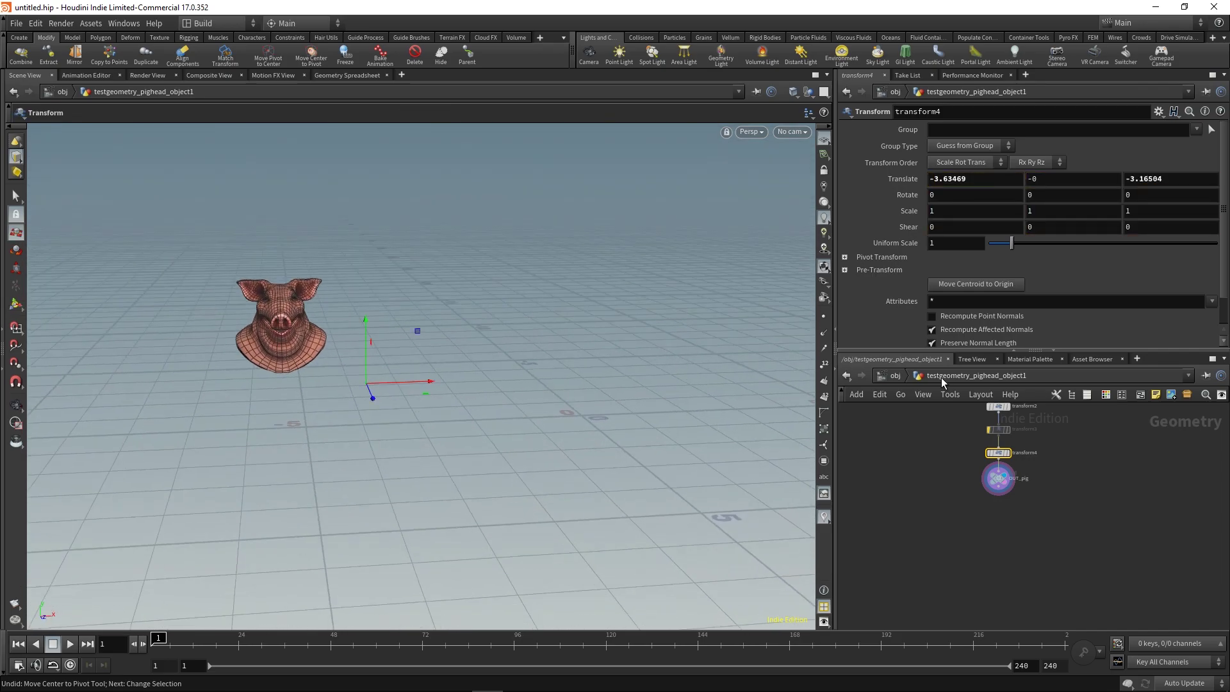
Step: Return to object level and snap the displaced pig head onto the object's pivot with Move Center to Pivot
left_click(894, 376)
left_click_drag(701, 428, 412, 365, "alt")
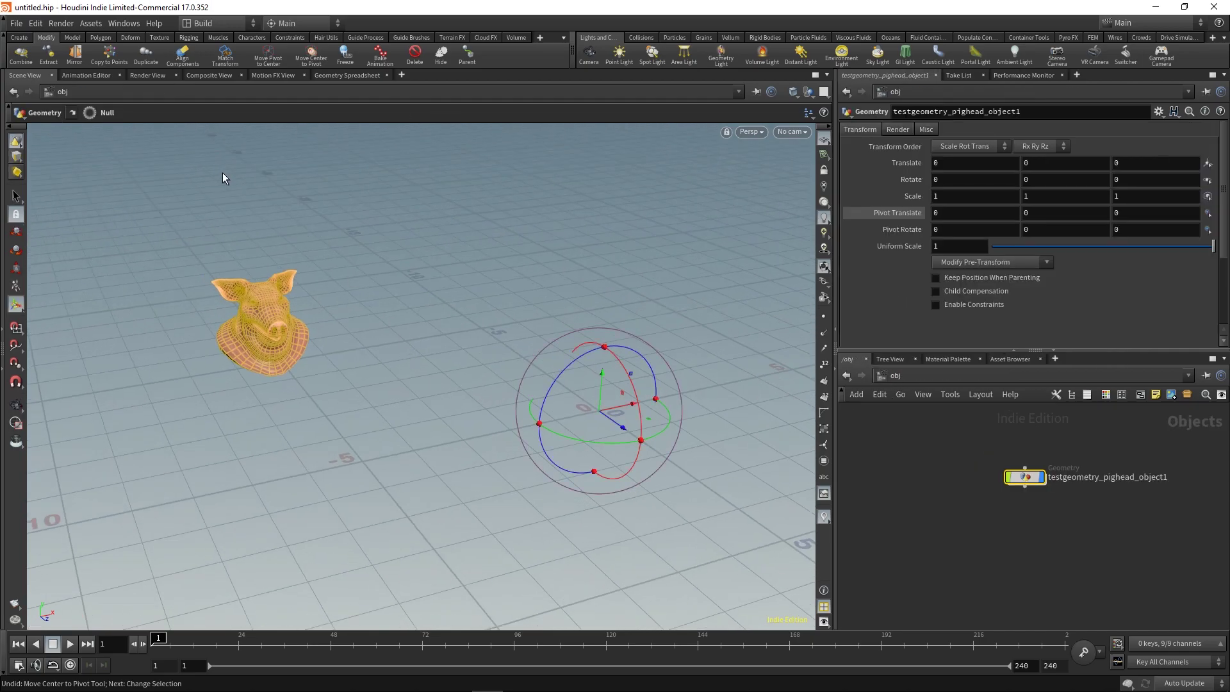
left_click(302, 64)
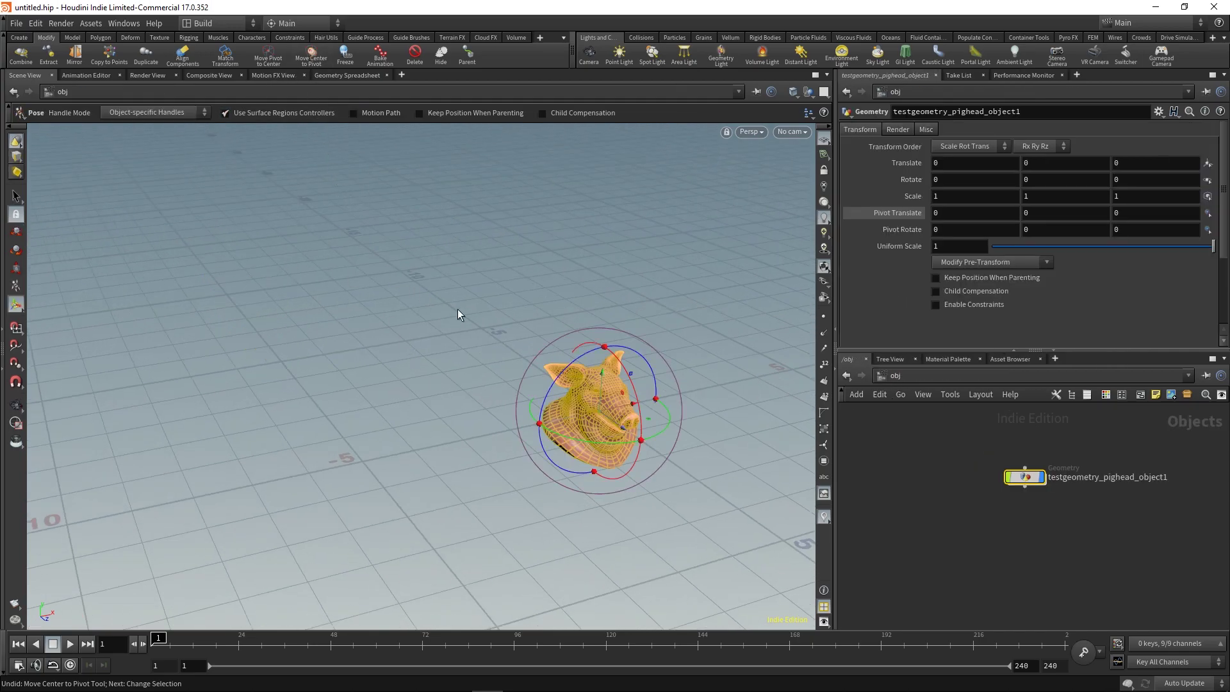
middle_click_drag(712, 324, 563, 310, "alt")
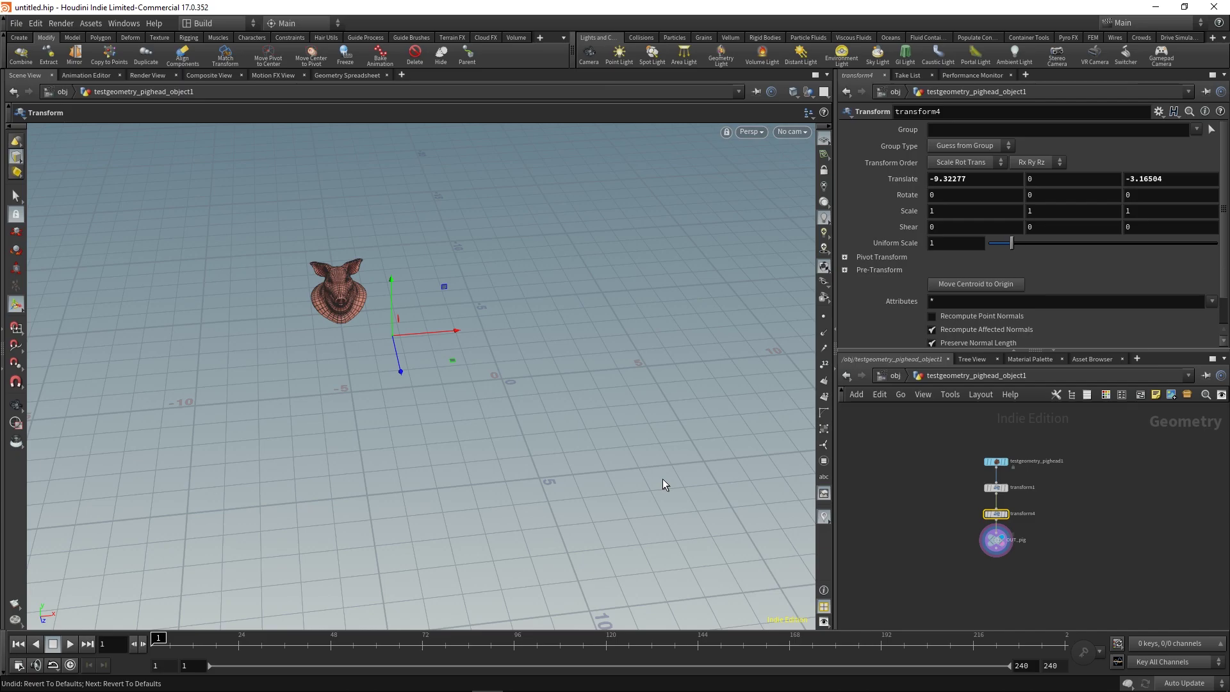
Step: Move the pig head's centroid to the origin using the transform4 node
left_click_drag(662, 478, 533, 434, "alt")
right_click_drag(533, 434, 554, 425, "alt")
middle_click_drag(554, 426, 469, 357, "alt")
left_click(944, 288)
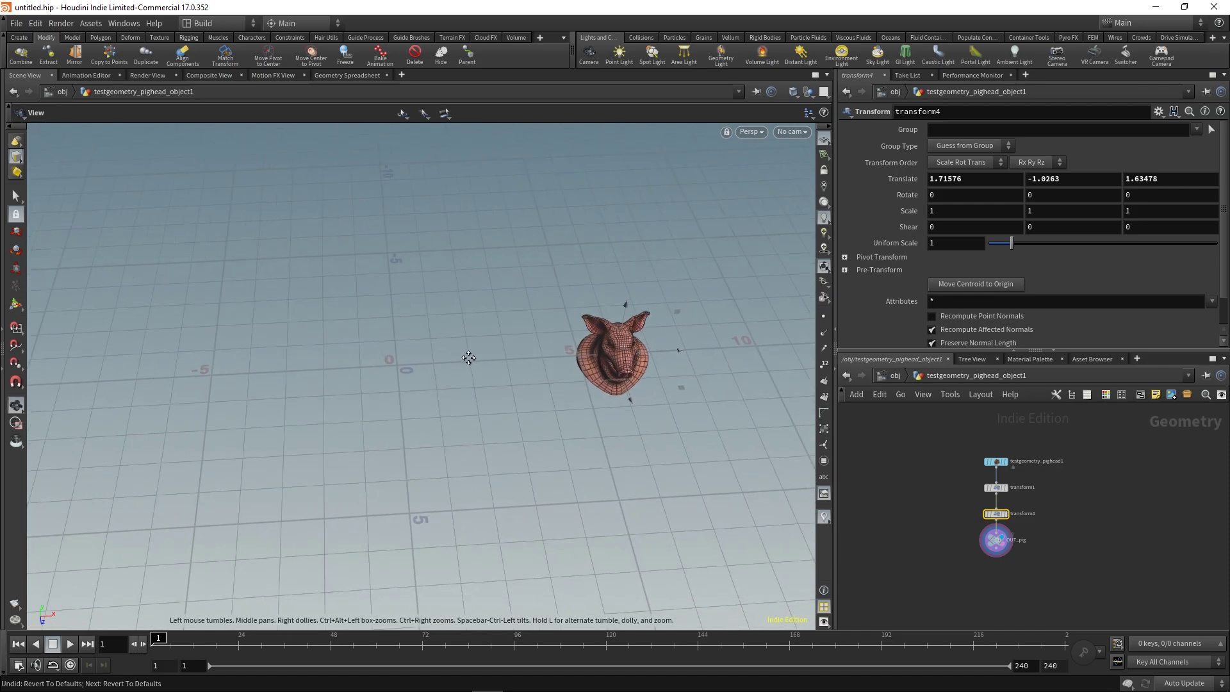
right_click_drag(469, 357, 527, 365, "alt")
Step: Reset the pig head object's Translate to its default at object level and go back inside its geometry network
left_click(894, 376)
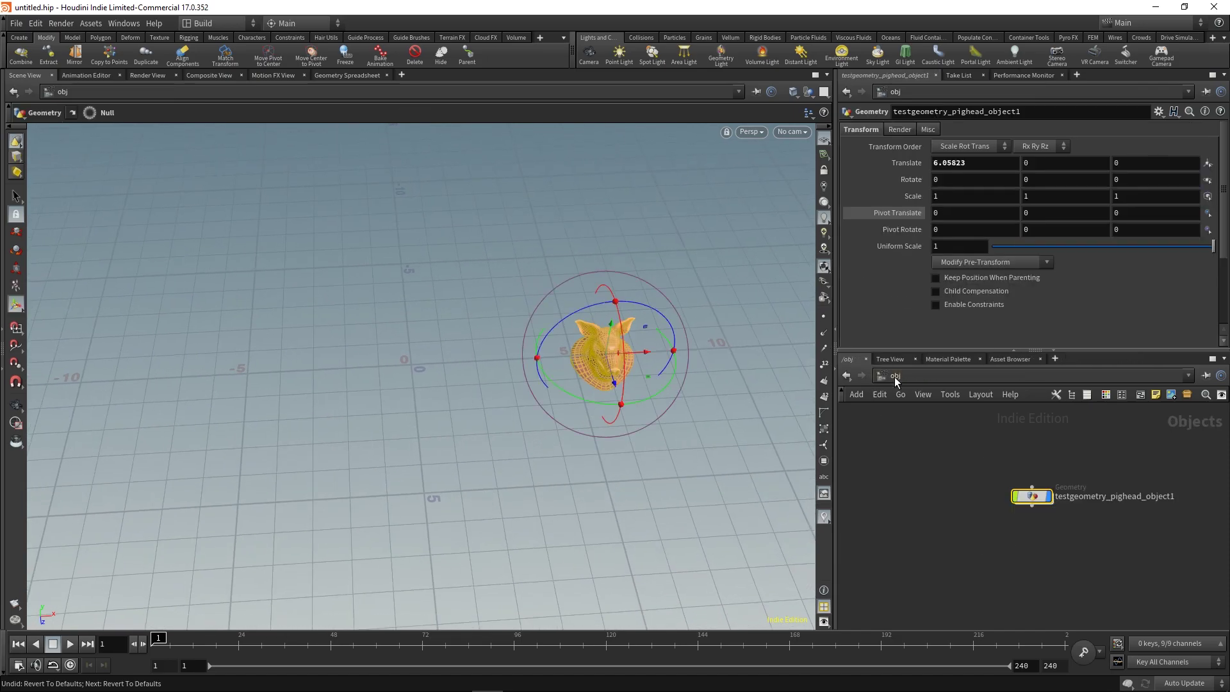
middle_click(906, 160, "ctrl")
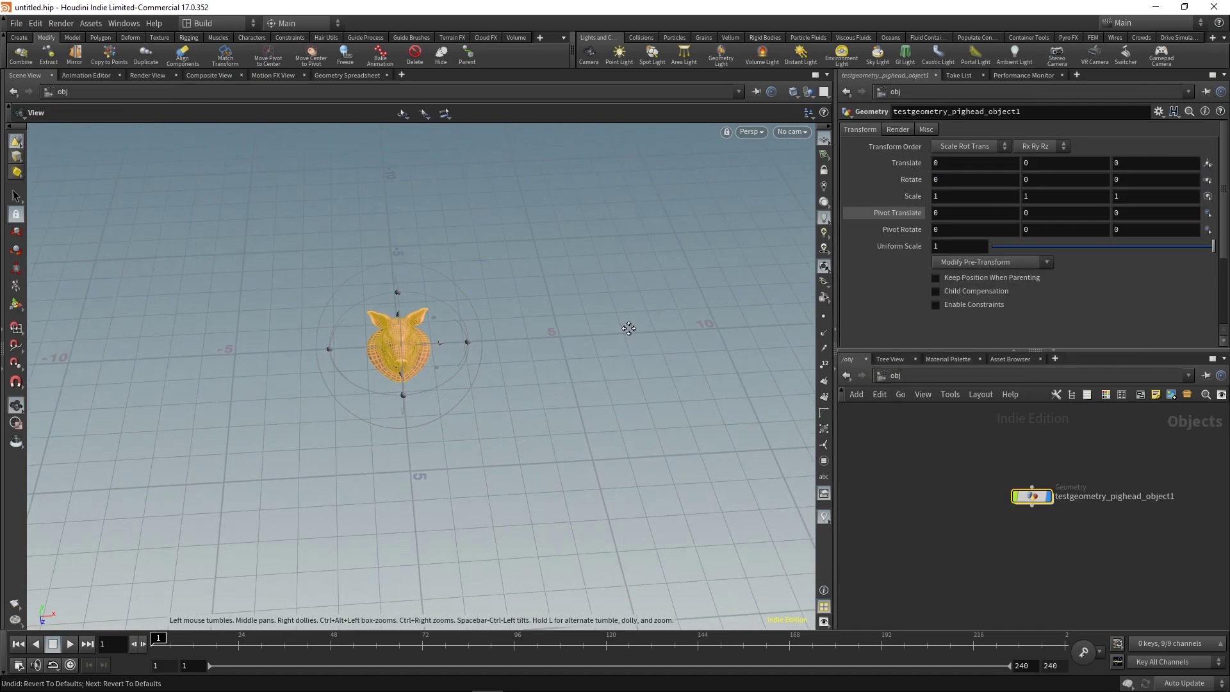
double_click(1031, 496)
Step: Translate the head with transform4 to about -4.28, 5.49, -1.36, and bring its centroid back to the origin
left_click_drag(680, 458, 279, 195, "alt")
left_click_drag(280, 195, 208, 296, "alt")
left_click_drag(208, 296, 285, 355, "alt")
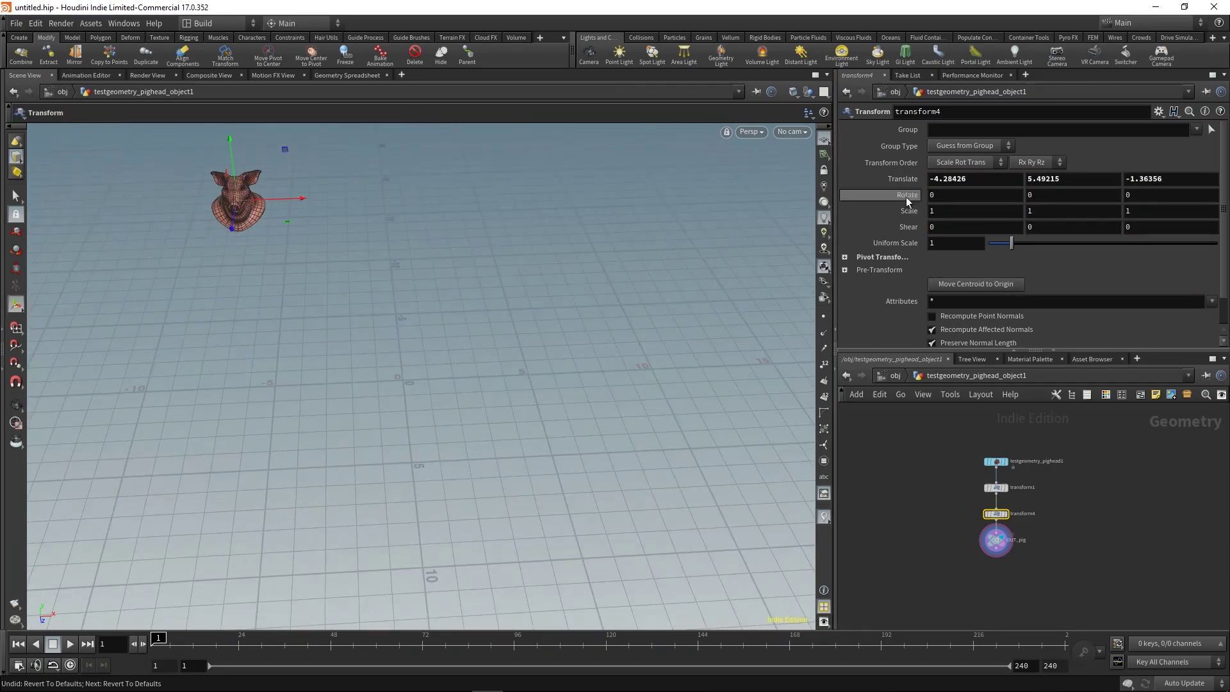
left_click(975, 284)
key("Escape")
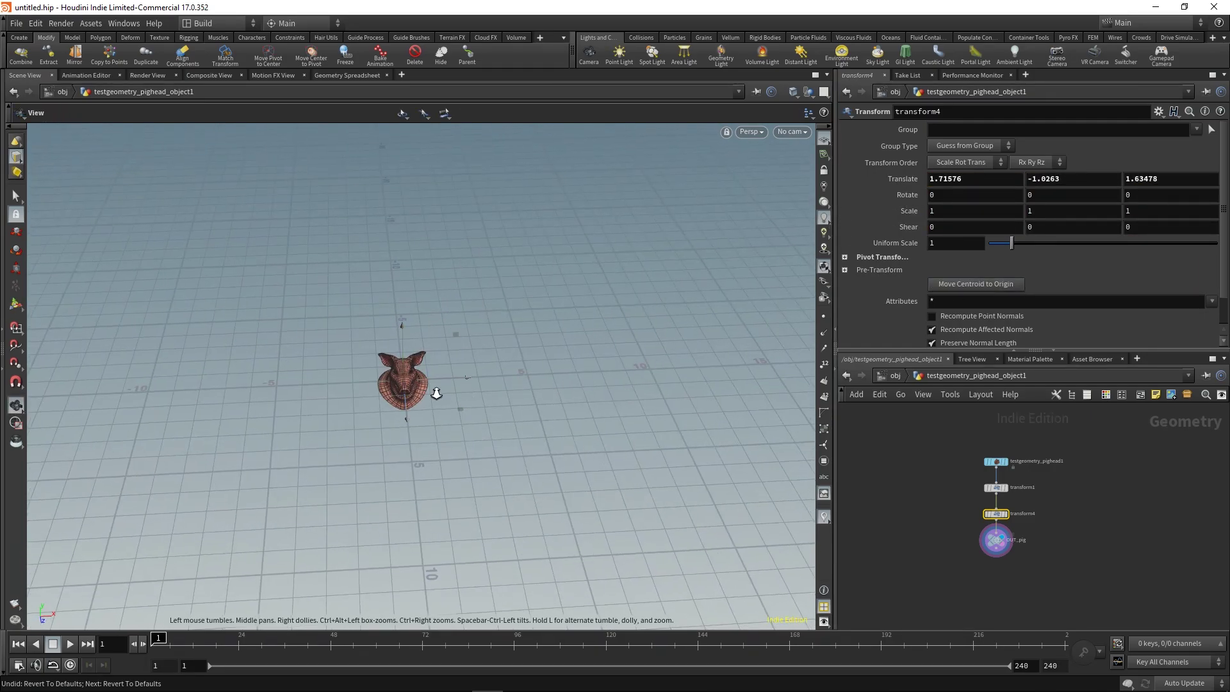
left_click_drag(431, 393, 525, 425)
key("Return")
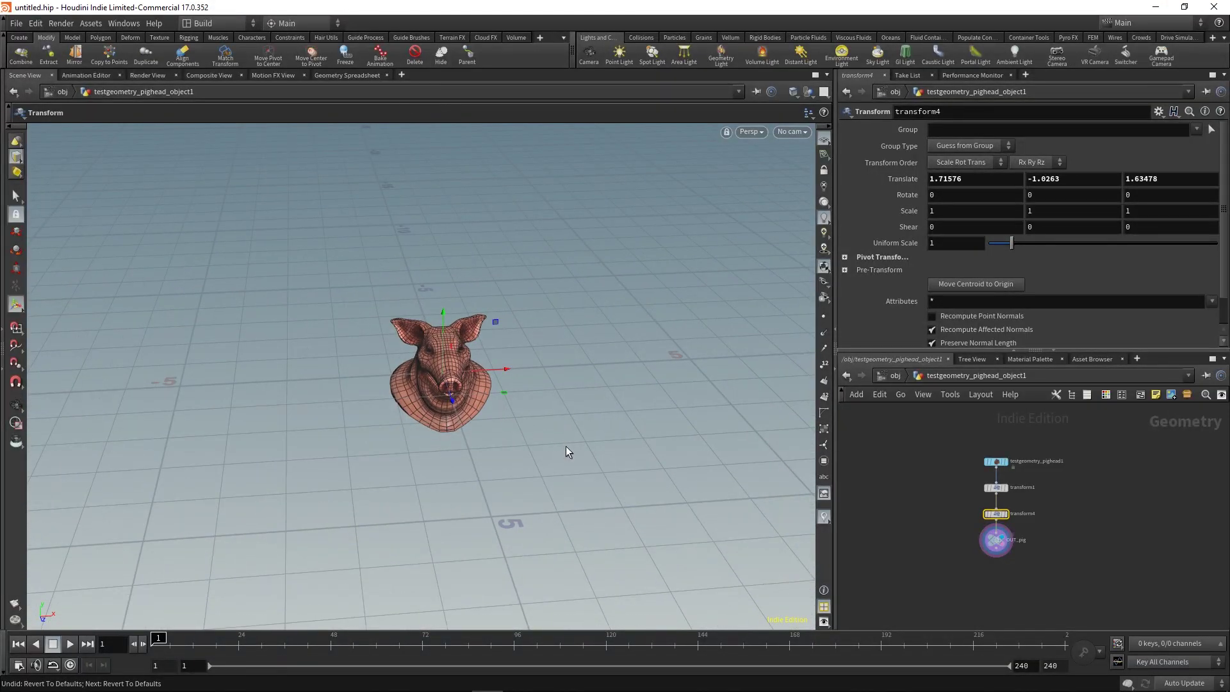
key("Escape")
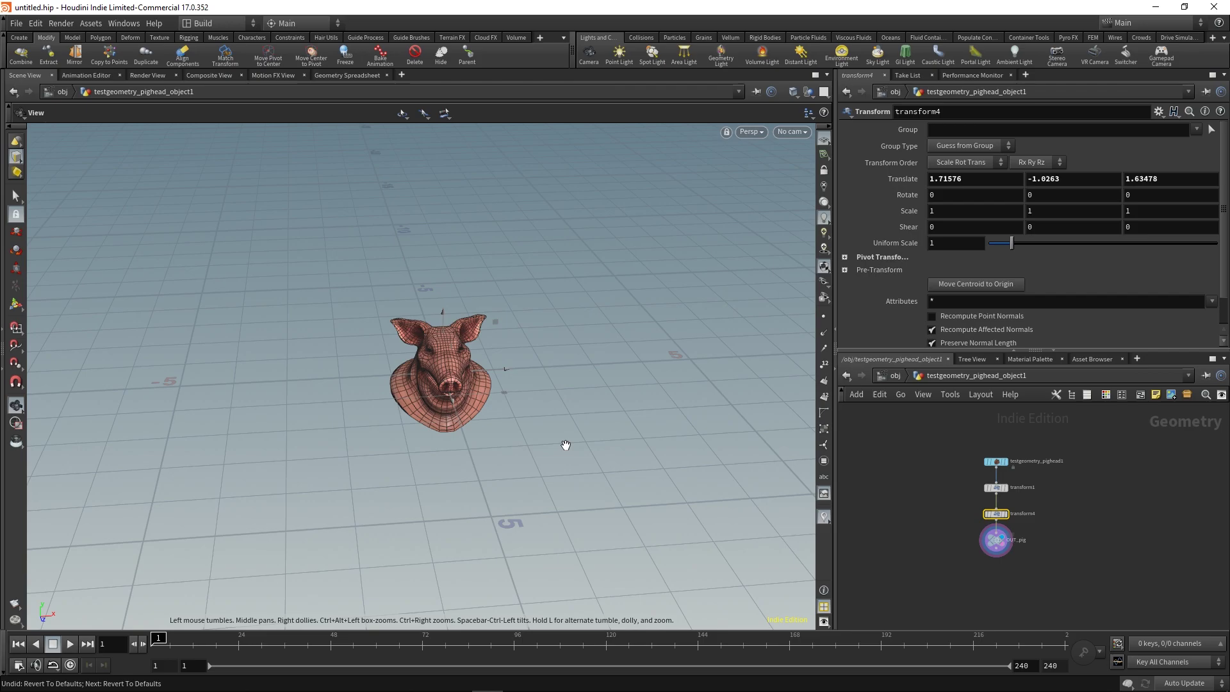